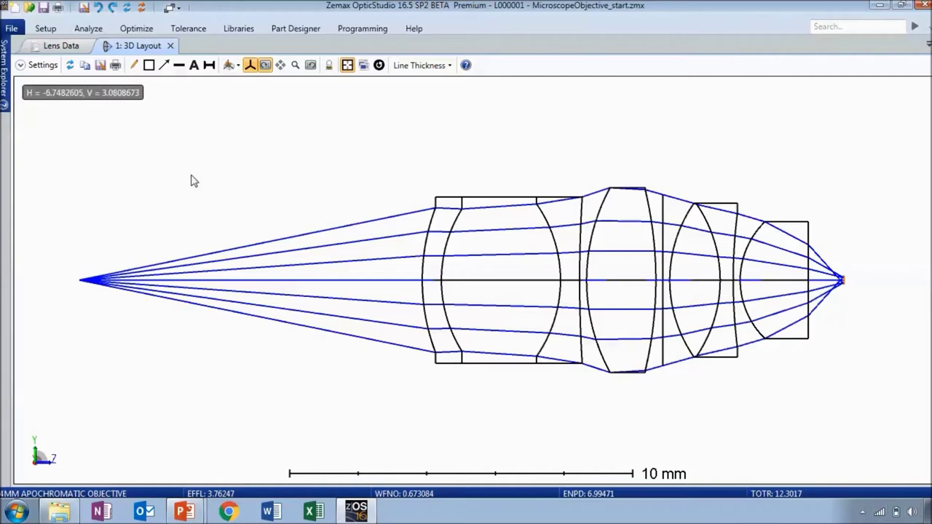
# - Set the OBJECT surface's thickness to 170 in the lens data and review the system's lens units setting
pyautogui.click(49, 47)
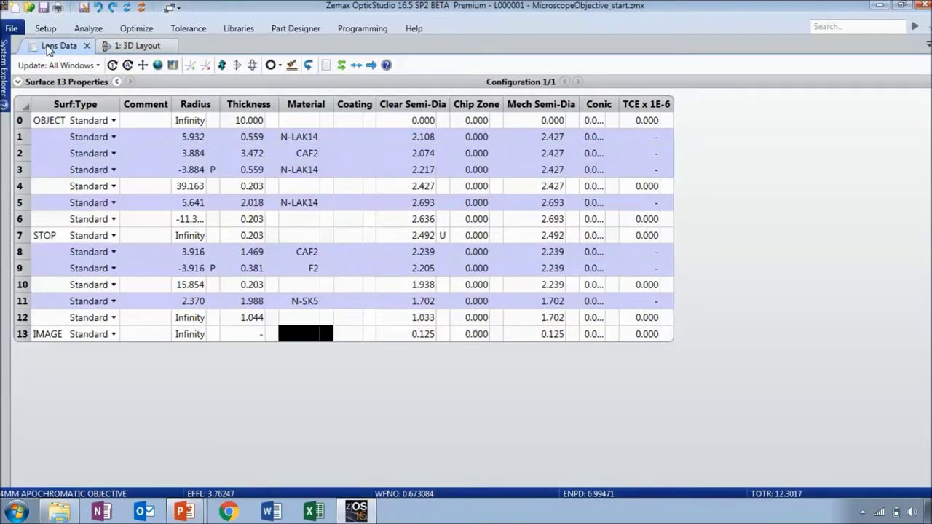
pyautogui.click(247, 123)
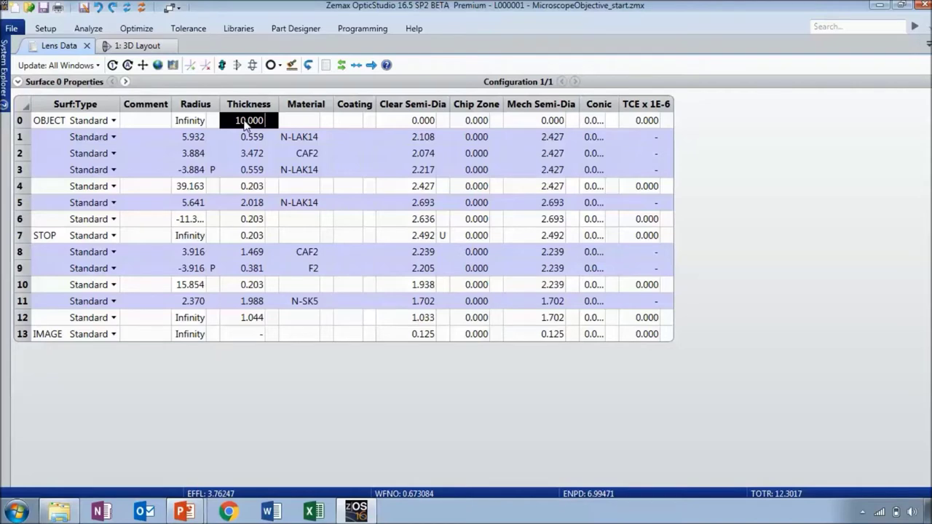
pyautogui.write('170')
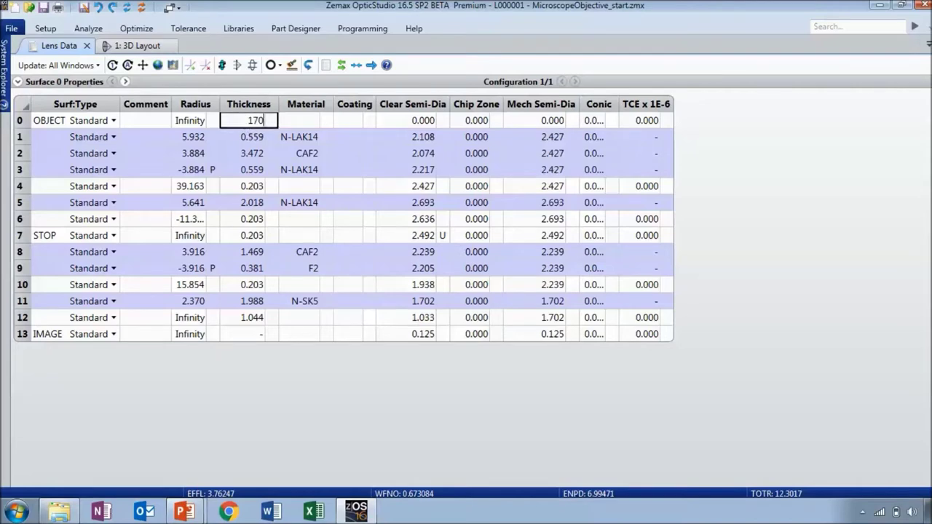
pyautogui.press('Return')
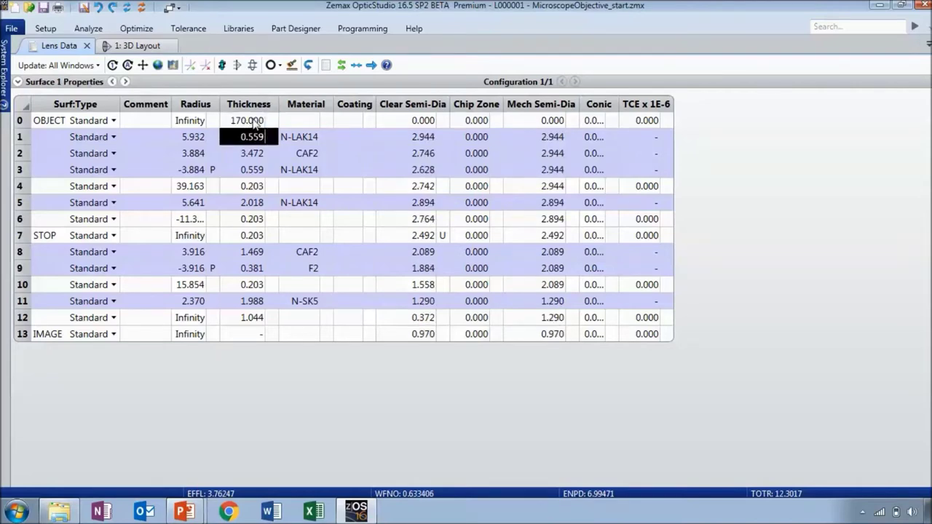
pyautogui.click(245, 124)
pyautogui.click(4, 88)
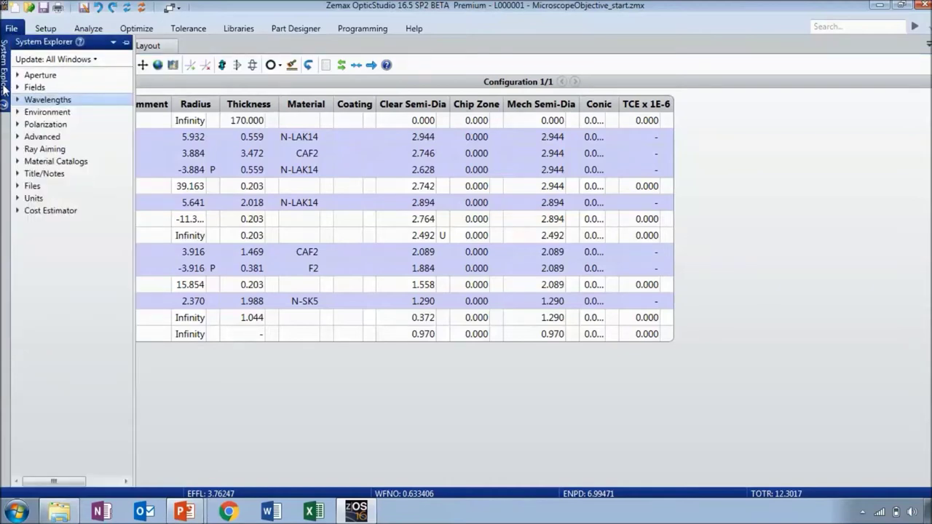
pyautogui.click(17, 198)
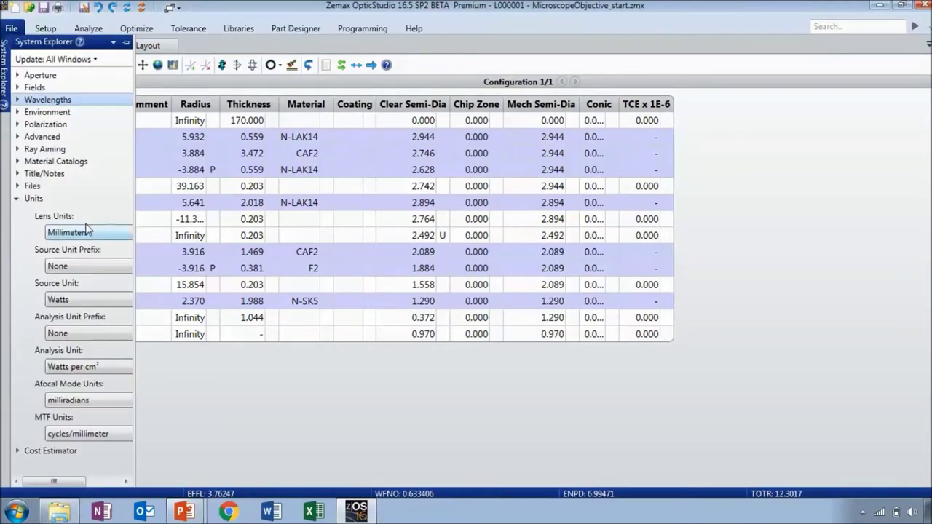
pyautogui.moveTo(134, 211); pyautogui.dragTo(206, 211)
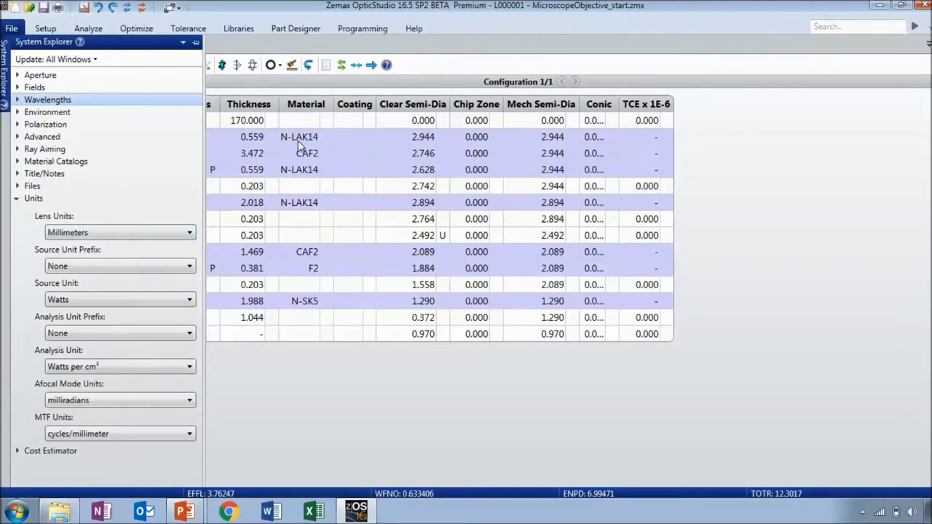
pyautogui.click(245, 124)
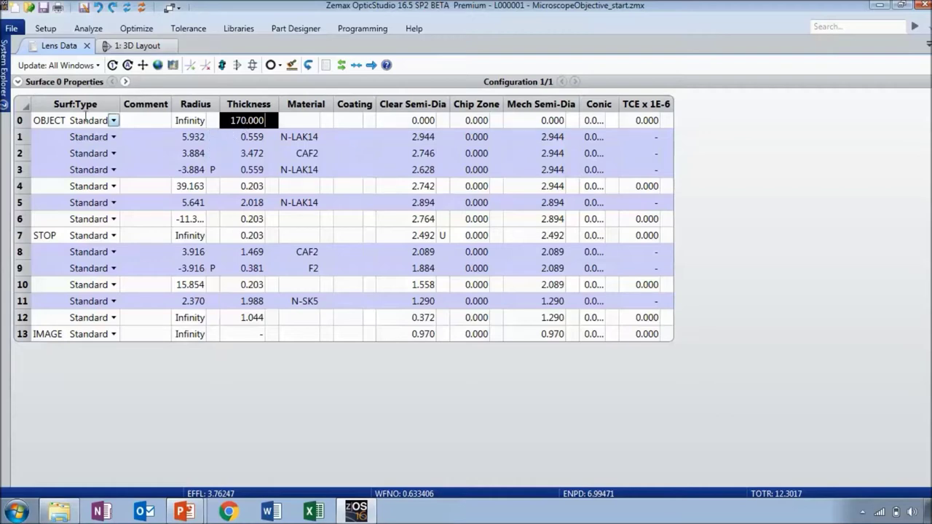
# - Set the system aperture's clear semi-diameter margin to 0.254 millimeters and return to the lens data
pyautogui.click(4, 91)
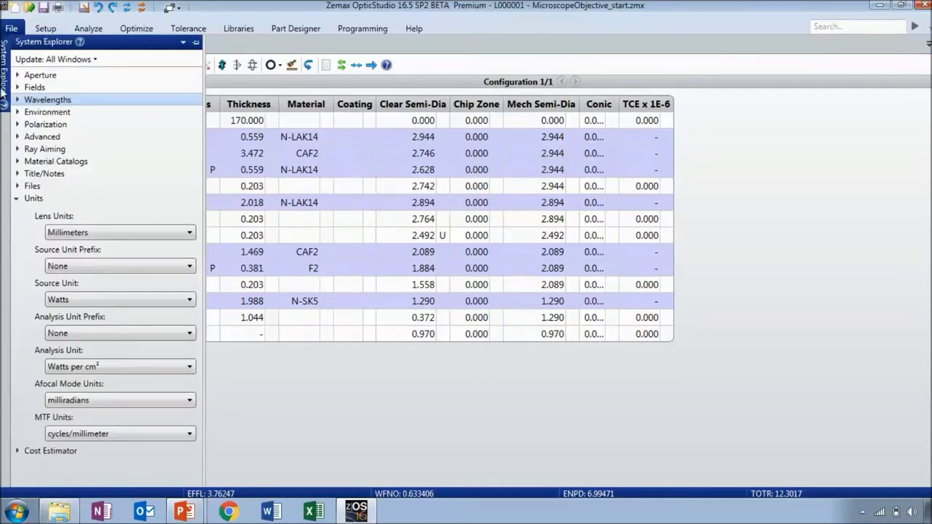
pyautogui.click(41, 77)
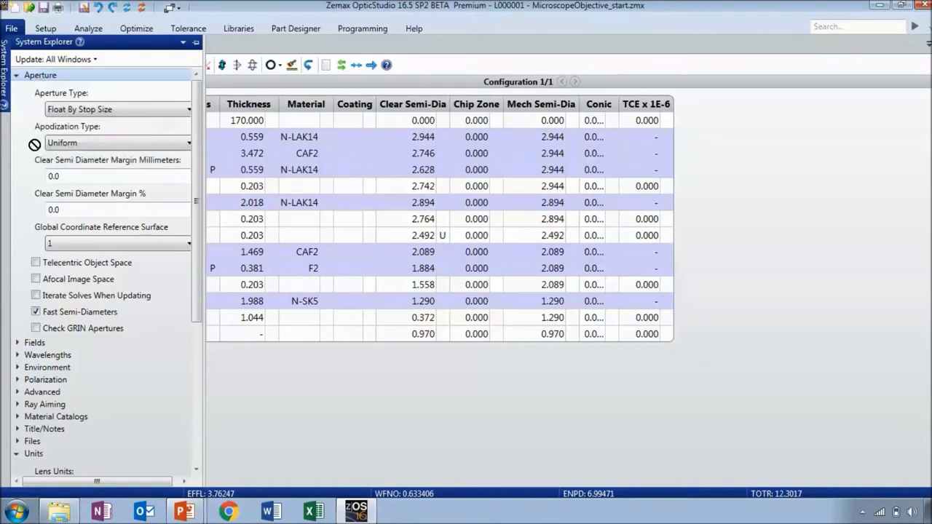
pyautogui.moveTo(38, 332); pyautogui.dragTo(42, 354)
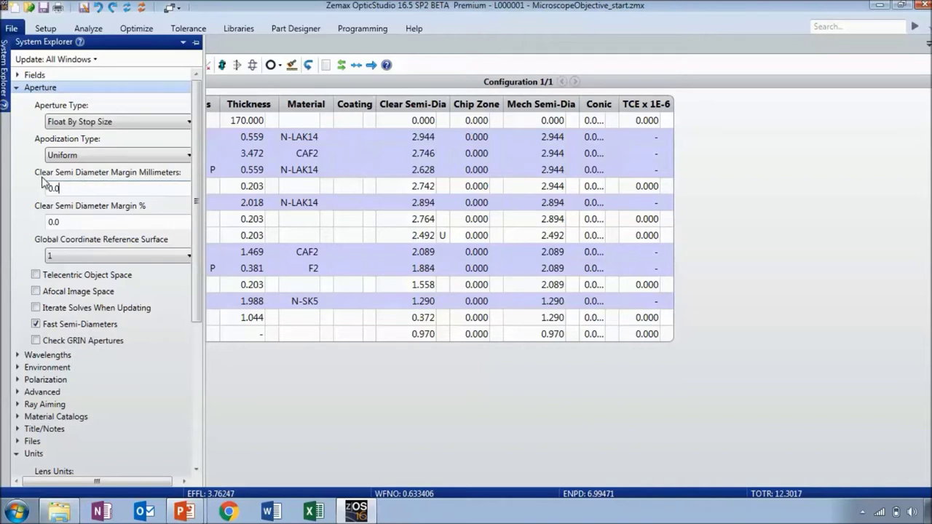
pyautogui.click(65, 189)
pyautogui.write('2')
pyautogui.press('Tab')
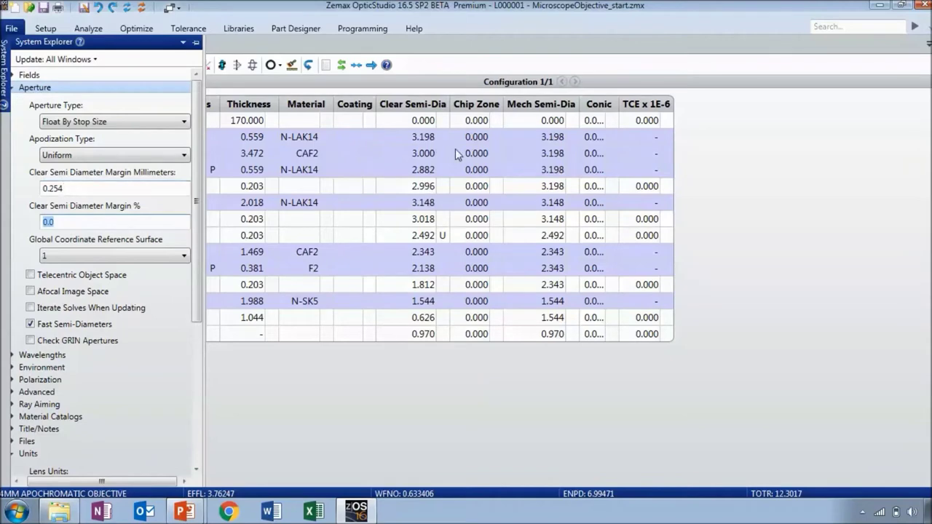
pyautogui.click(405, 138)
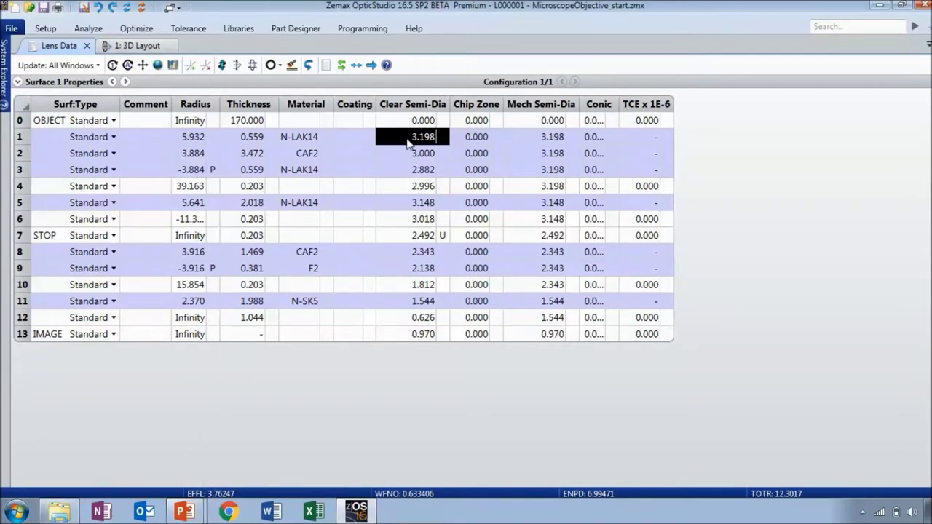
# - Generate three equal-area object-height fields with a maximum field of 8.0 and close the field data
pyautogui.click(4, 78)
pyautogui.click(14, 88)
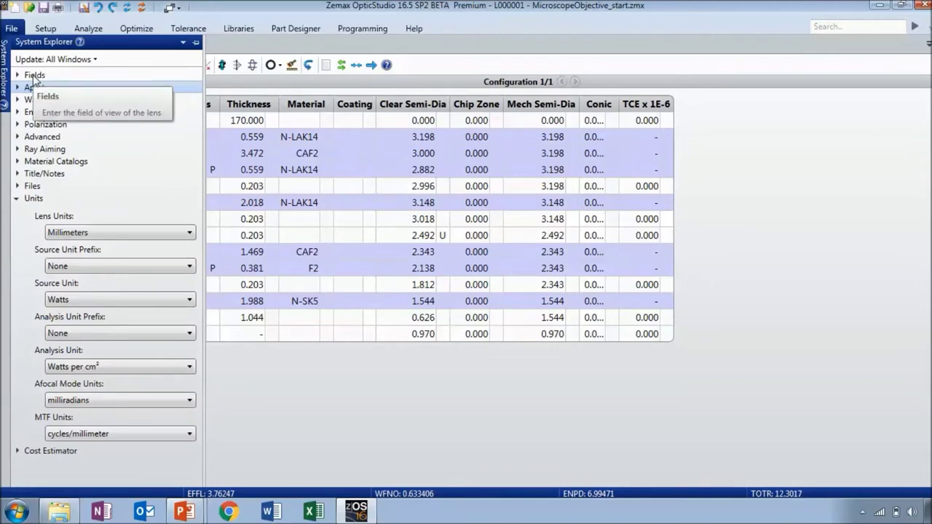
pyautogui.doubleClick(34, 76)
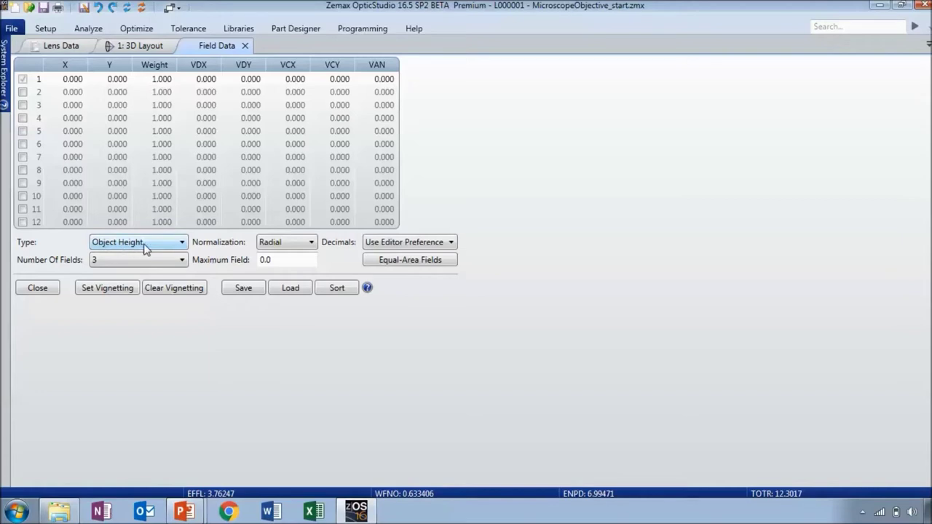
pyautogui.click(289, 258)
pyautogui.moveTo(290, 258); pyautogui.dragTo(260, 263)
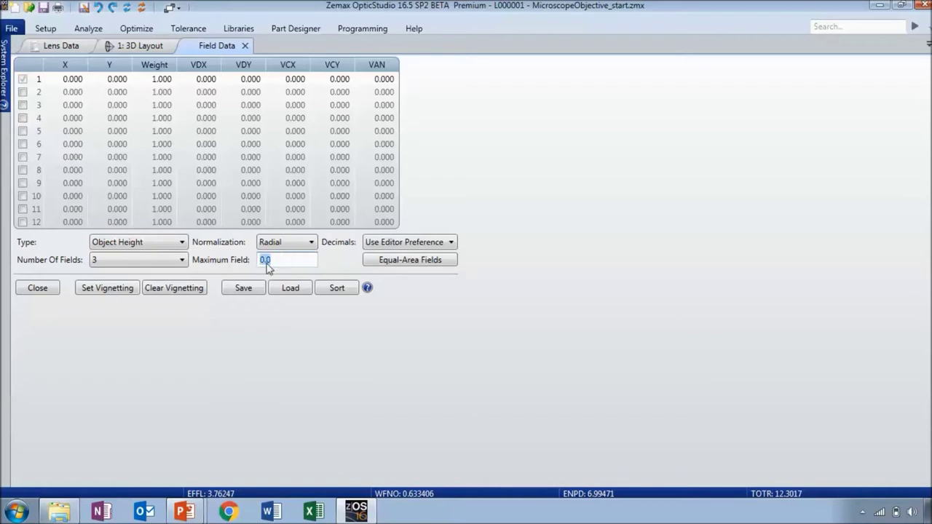
pyautogui.write('8')
pyautogui.press('Tab')
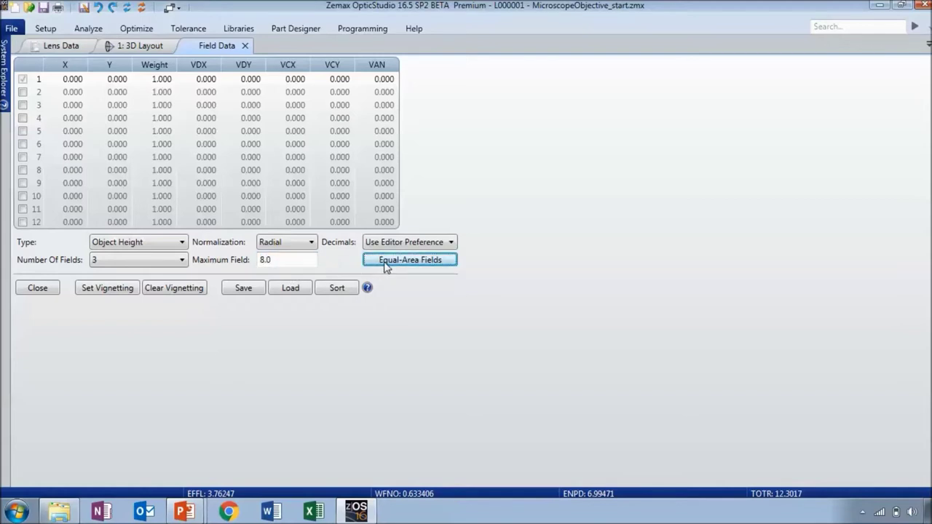
pyautogui.click(93, 265)
pyautogui.click(382, 263)
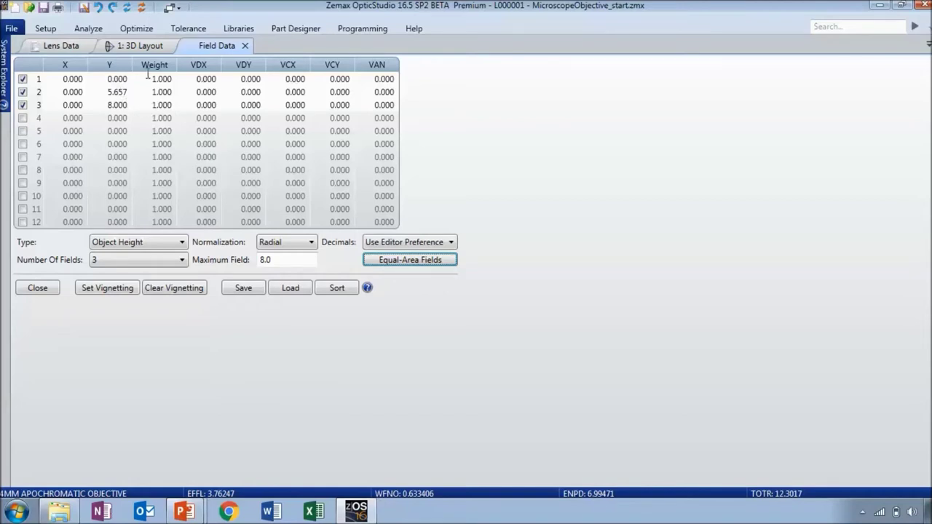
pyautogui.click(245, 45)
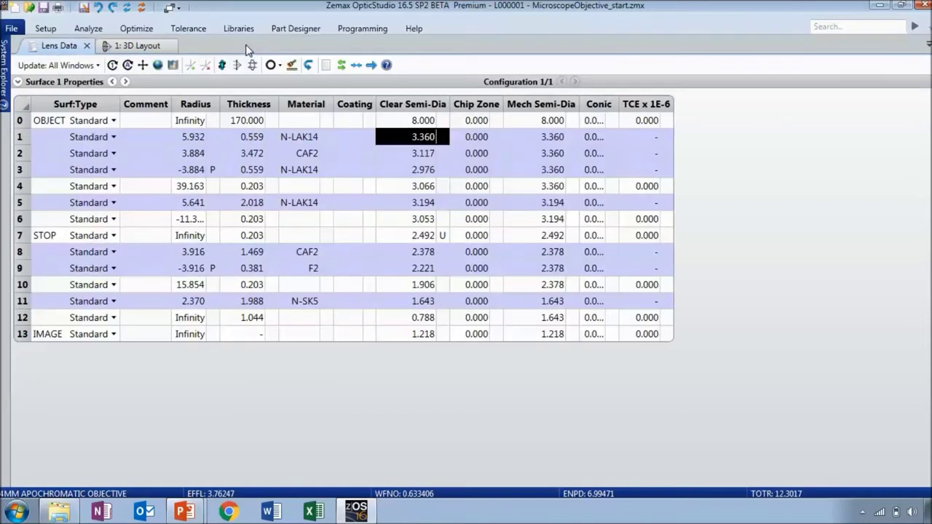
# - Apply the F, d, C (Visible) wavelength preset to the system and close the wavelength data
pyautogui.click(4, 80)
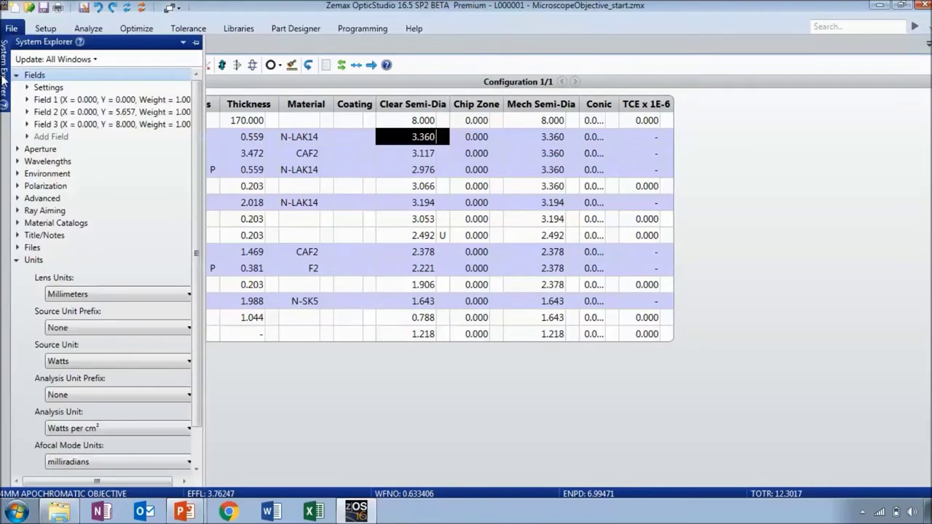
pyautogui.click(16, 76)
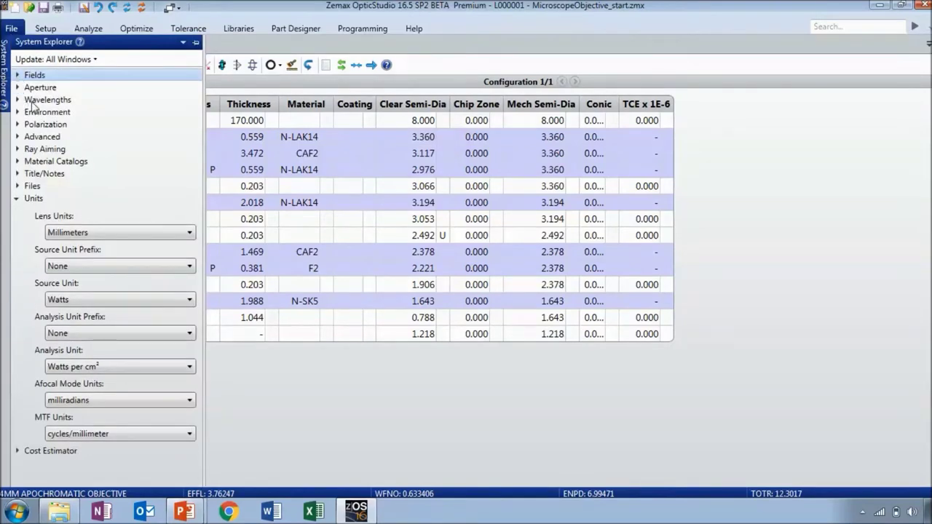
pyautogui.click(41, 102)
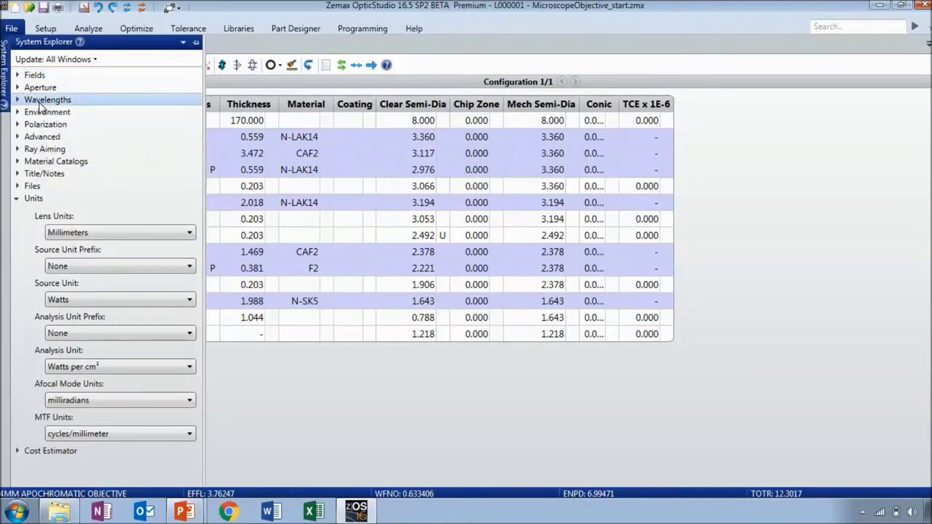
pyautogui.doubleClick(40, 105)
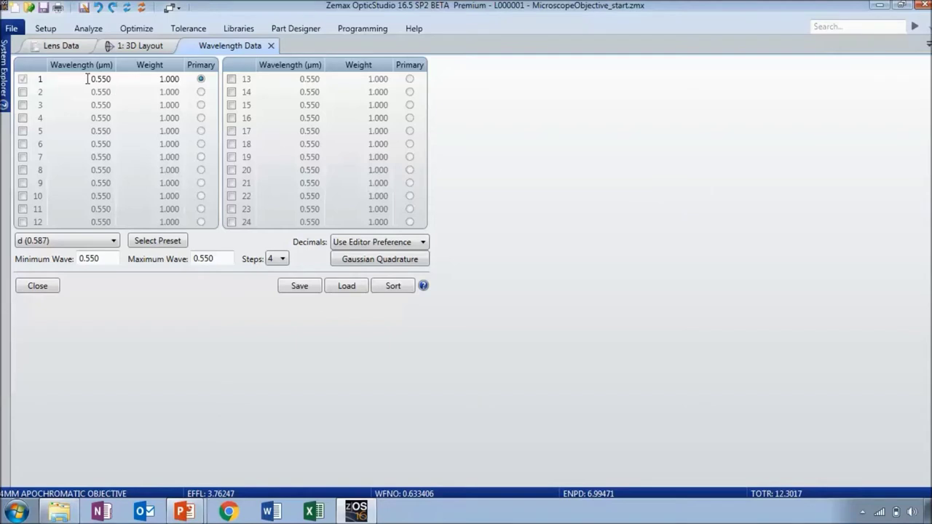
pyautogui.click(102, 246)
pyautogui.moveTo(115, 345); pyautogui.dragTo(114, 280)
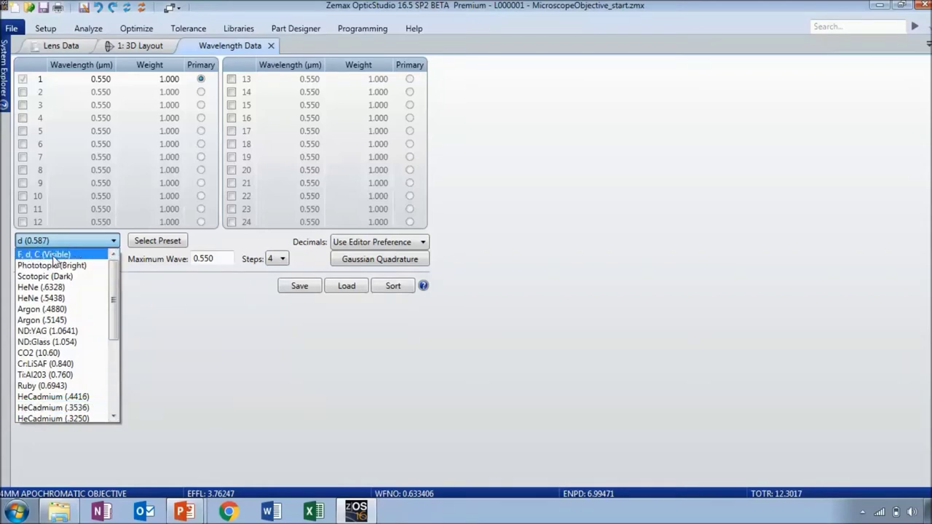
pyautogui.click(55, 255)
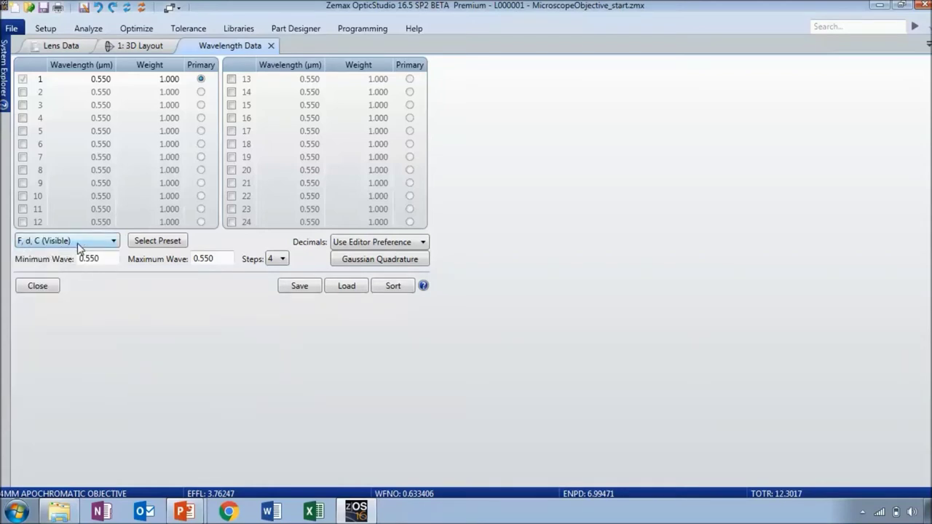
pyautogui.click(150, 247)
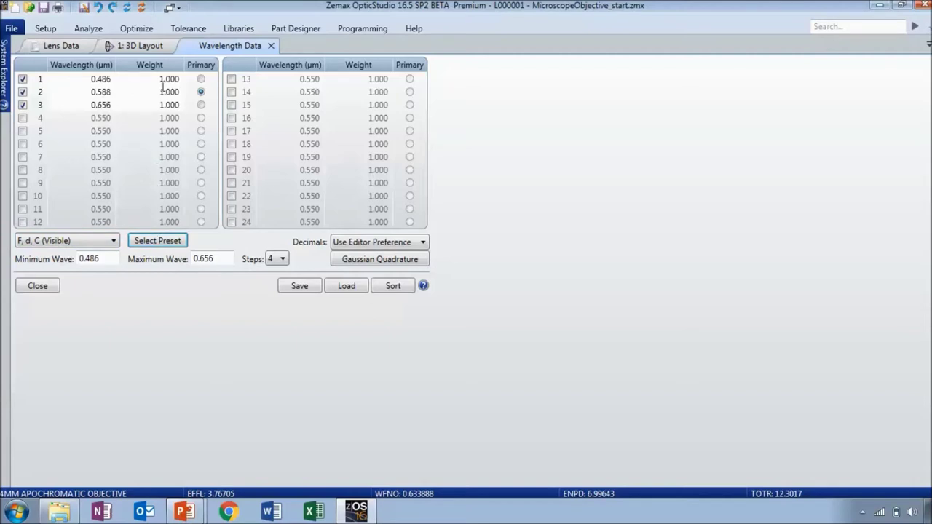
pyautogui.click(271, 45)
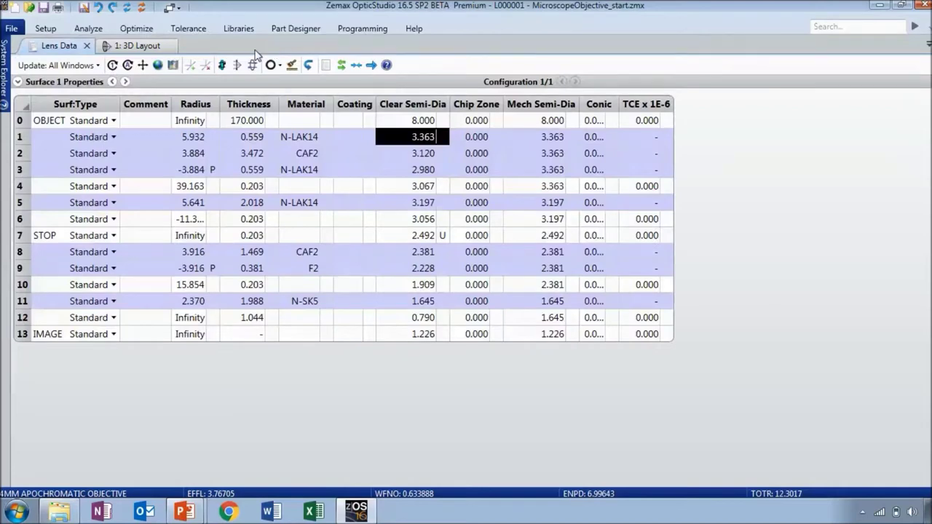
# - Inspect the whole system in the 3D layout and run Quick Focus with Spot Size Radial and Use Centroid
pyautogui.click(138, 47)
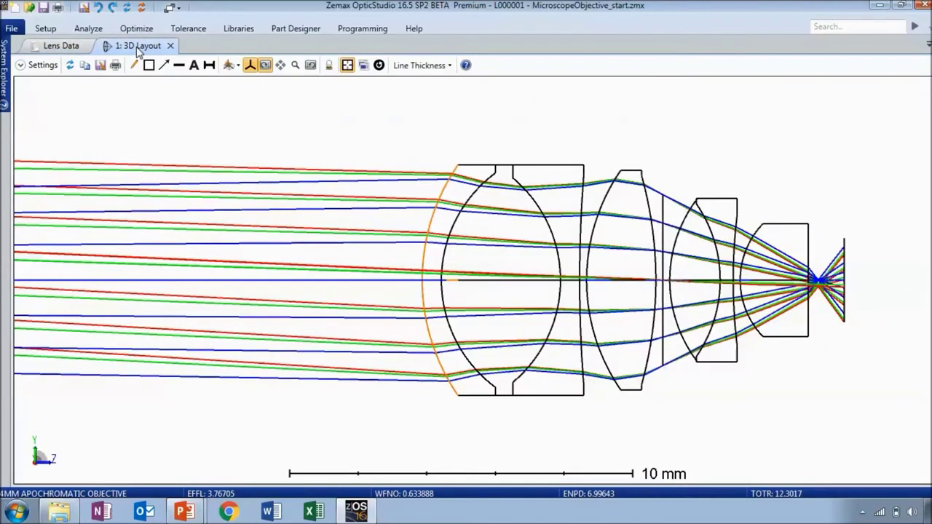
pyautogui.click(379, 65)
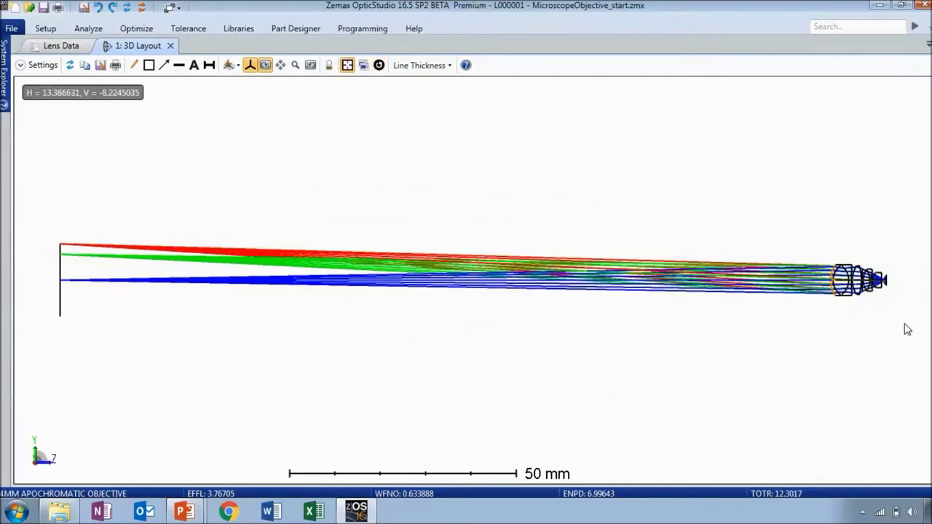
pyautogui.scroll(8, 909, 289)
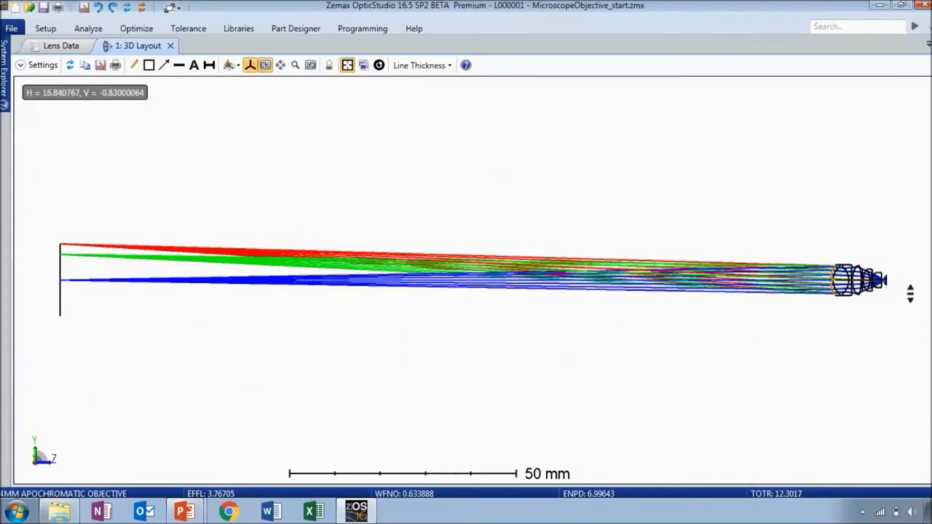
pyautogui.scroll(4, 910, 292)
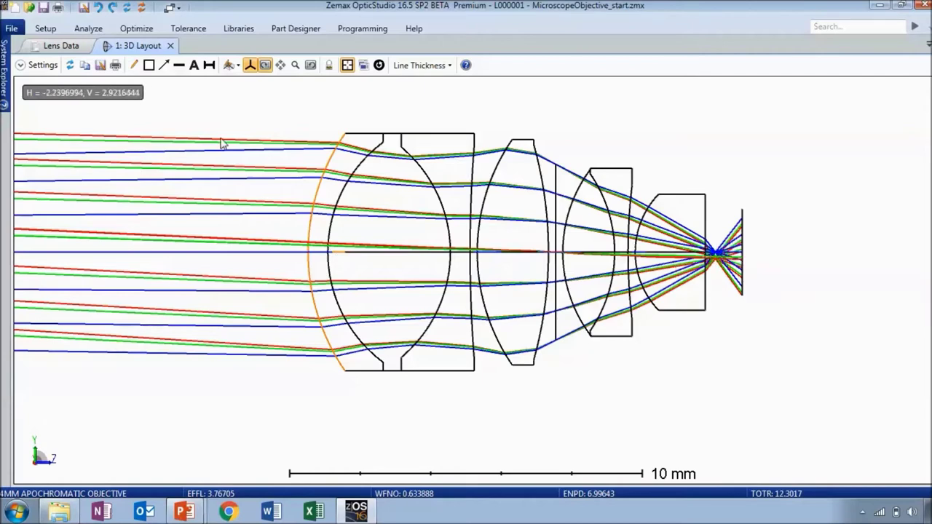
pyautogui.click(147, 34)
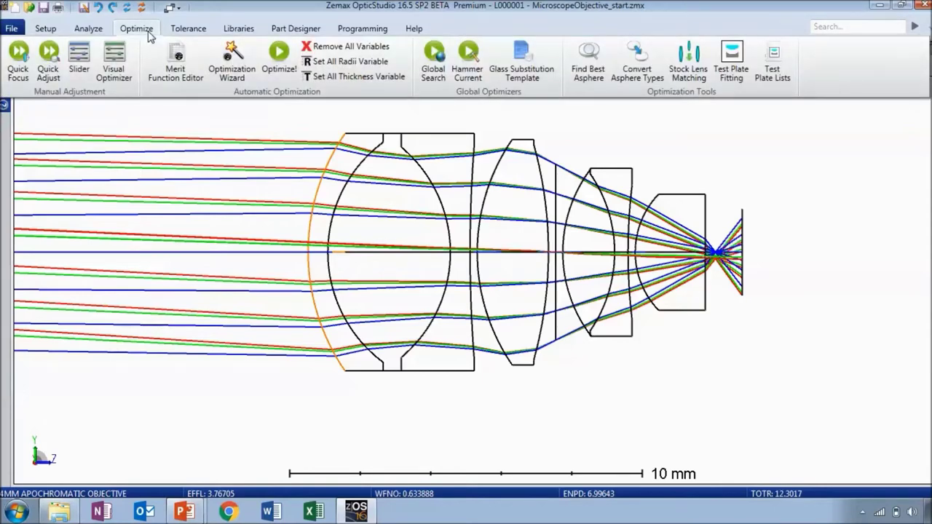
pyautogui.click(13, 61)
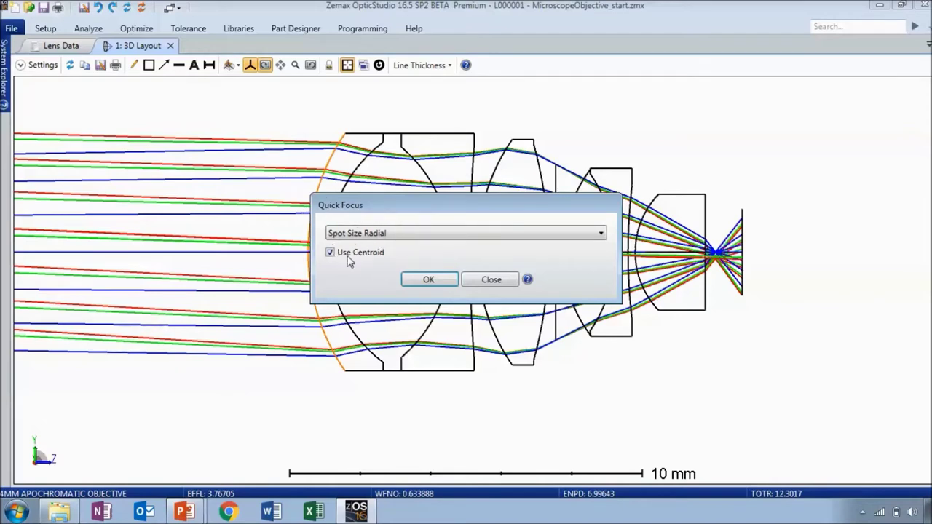
pyautogui.click(439, 281)
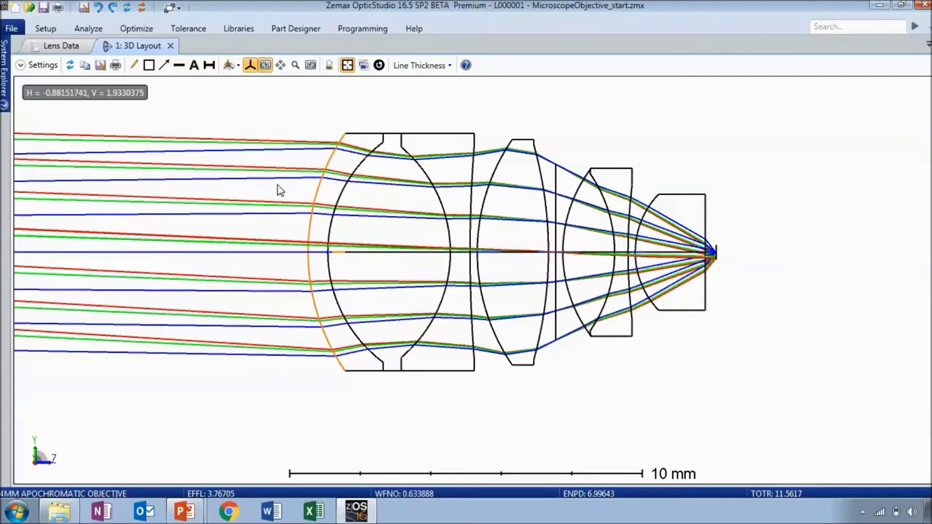
pyautogui.scroll(2, 278, 191)
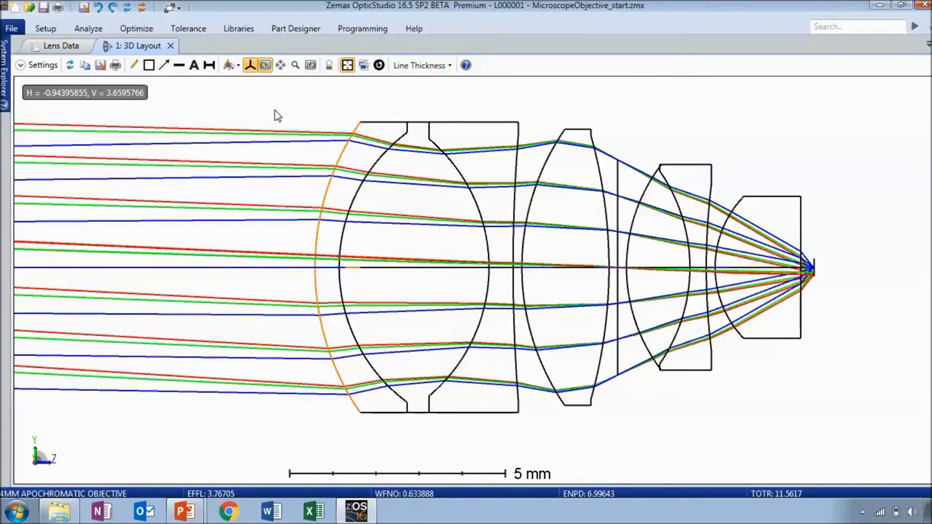
# - Show all wavelengths in the 3D layout with rays colored by Wavelength, and examine the rays near the image plane
pyautogui.click(50, 67)
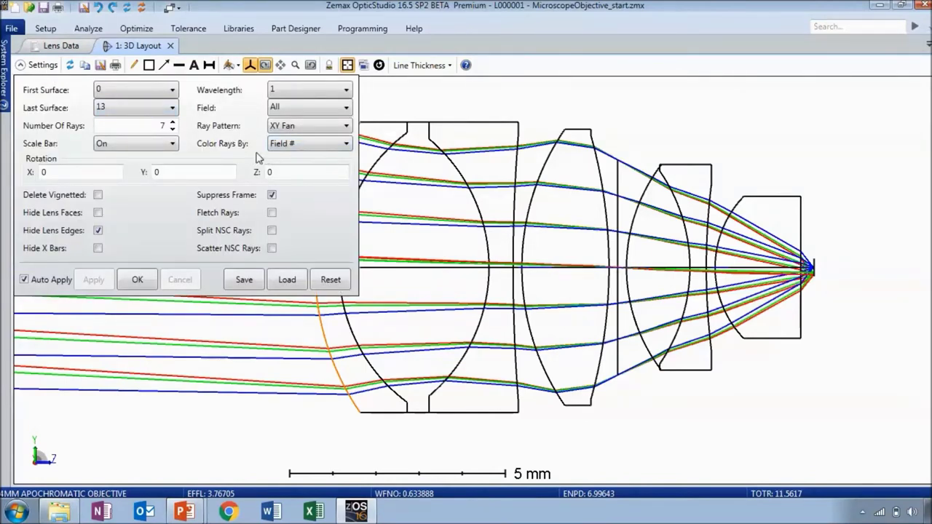
pyautogui.click(281, 92)
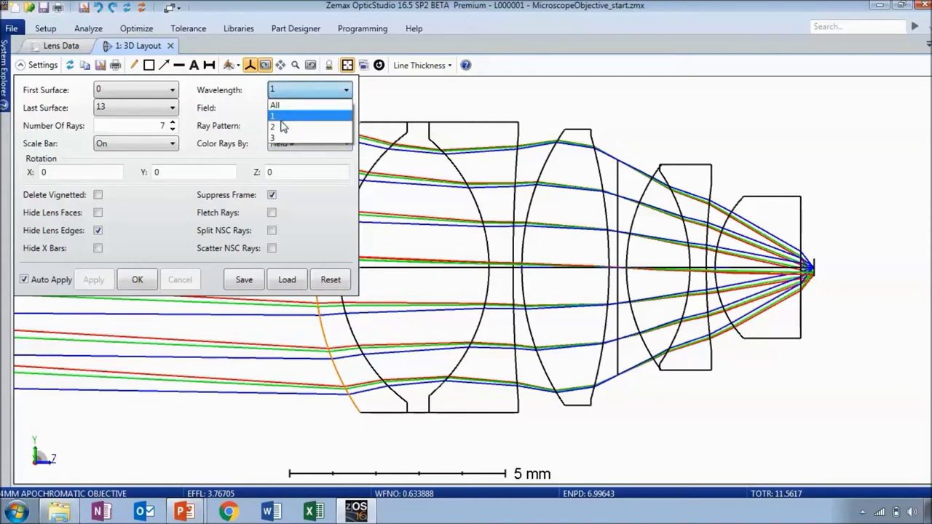
pyautogui.click(277, 105)
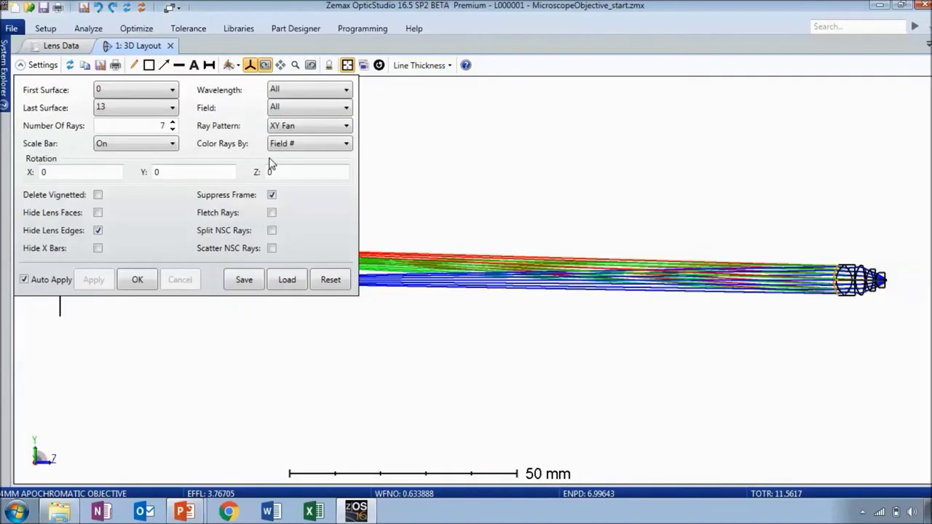
pyautogui.click(301, 147)
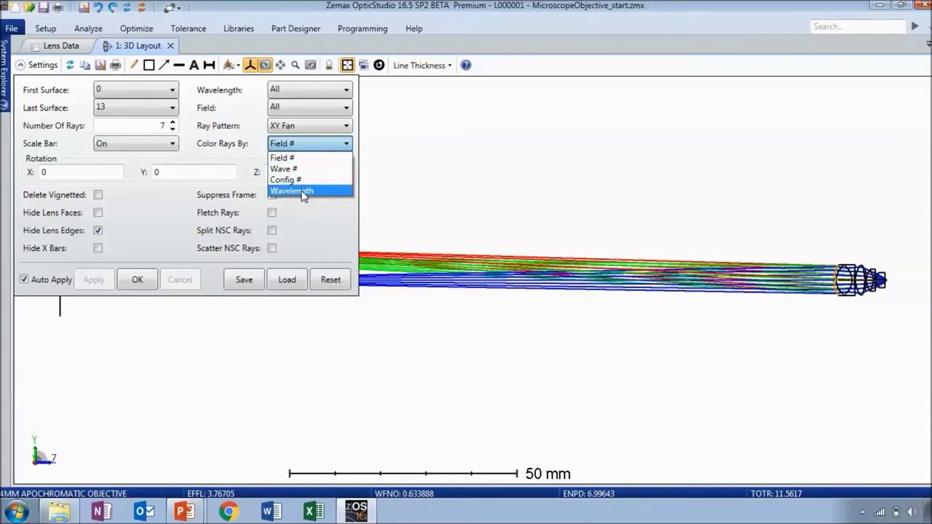
pyautogui.click(302, 191)
pyautogui.click(137, 282)
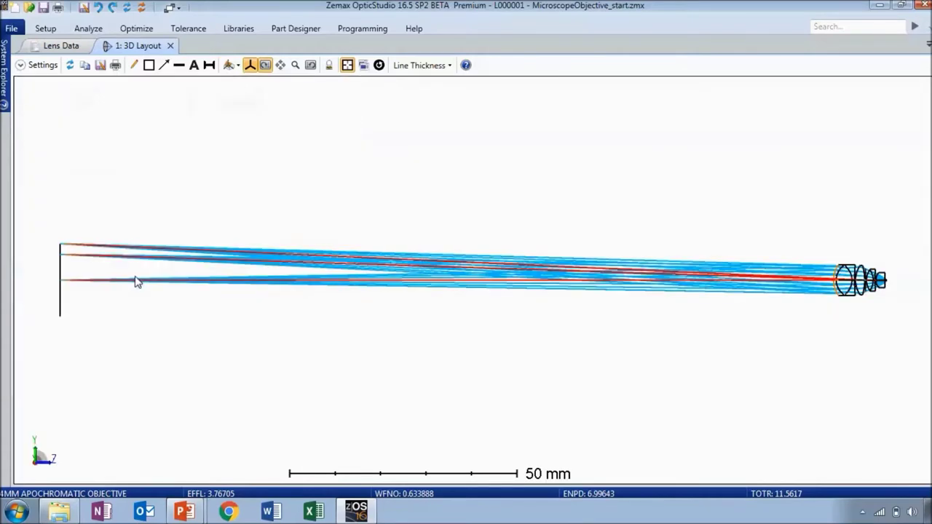
pyautogui.scroll(3, 899, 302)
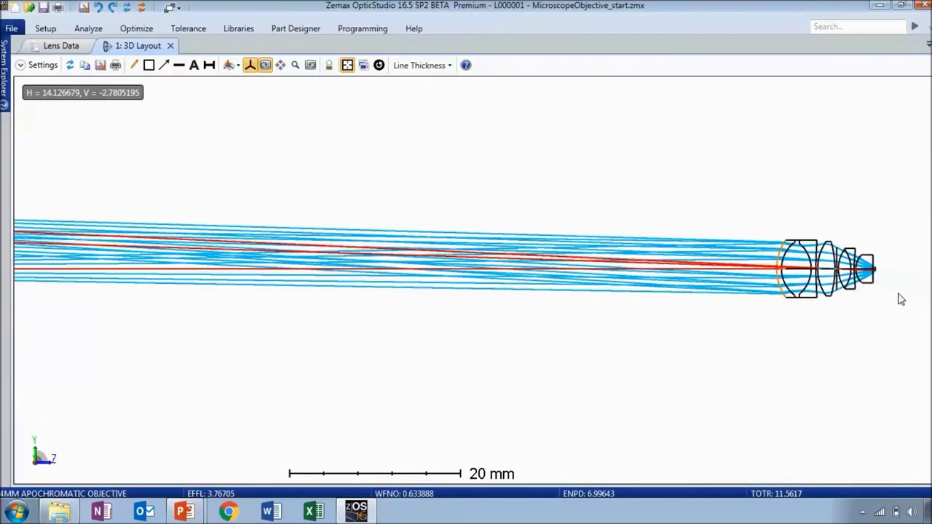
pyautogui.scroll(2, 831, 223)
pyautogui.scroll(3, 833, 225)
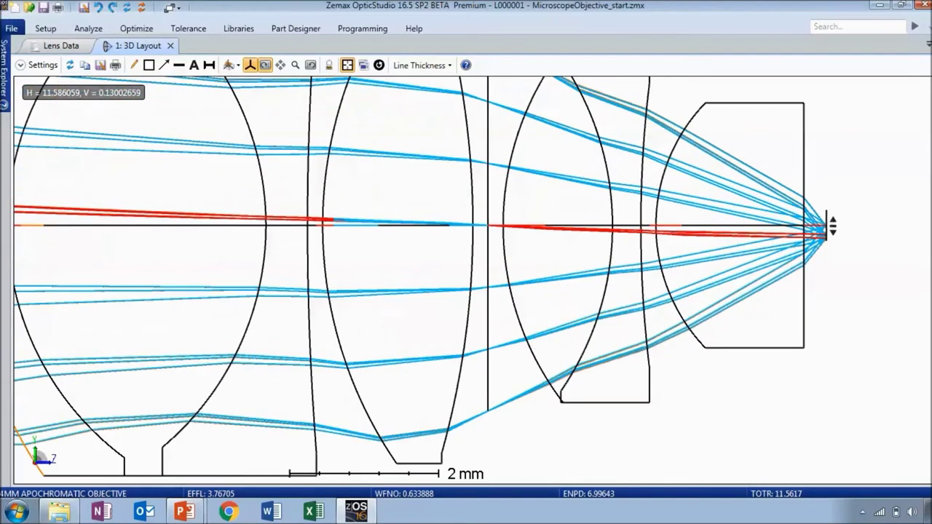
pyautogui.scroll(2, 826, 264)
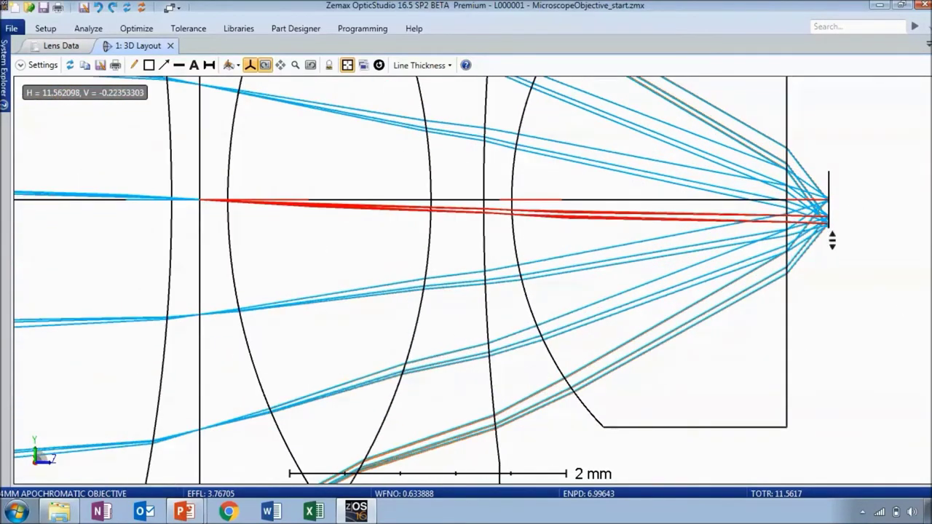
pyautogui.scroll(6, 833, 241)
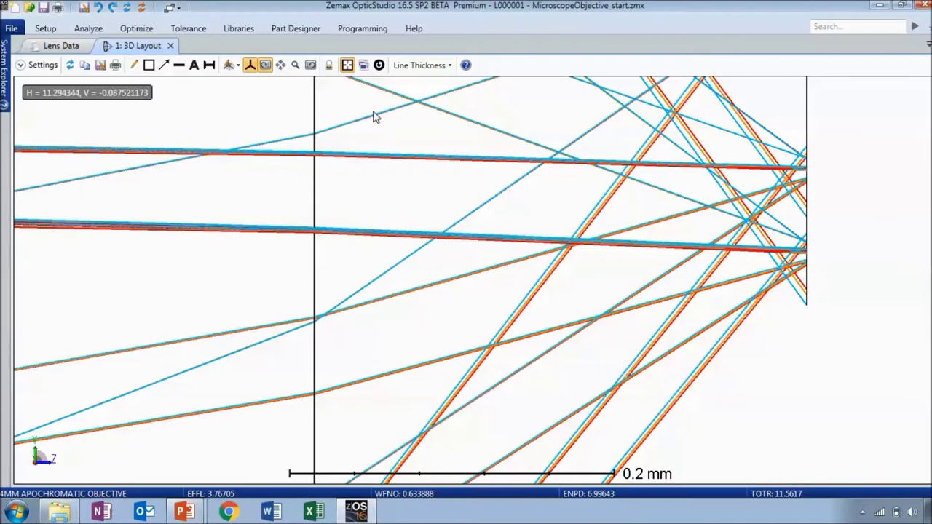
# - Create a Standard Spot Diagram with the Airy disk shown, and inspect the on-axis spot against it
pyautogui.click(76, 33)
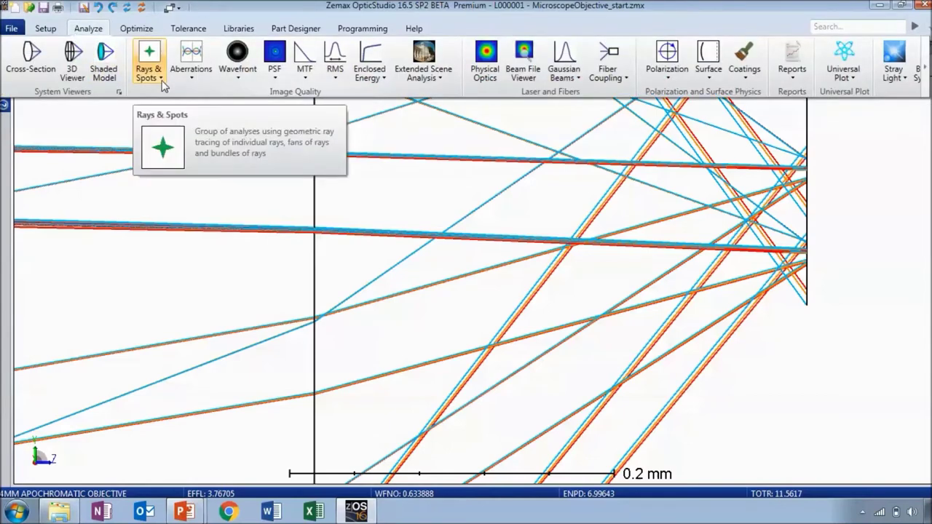
pyautogui.click(161, 80)
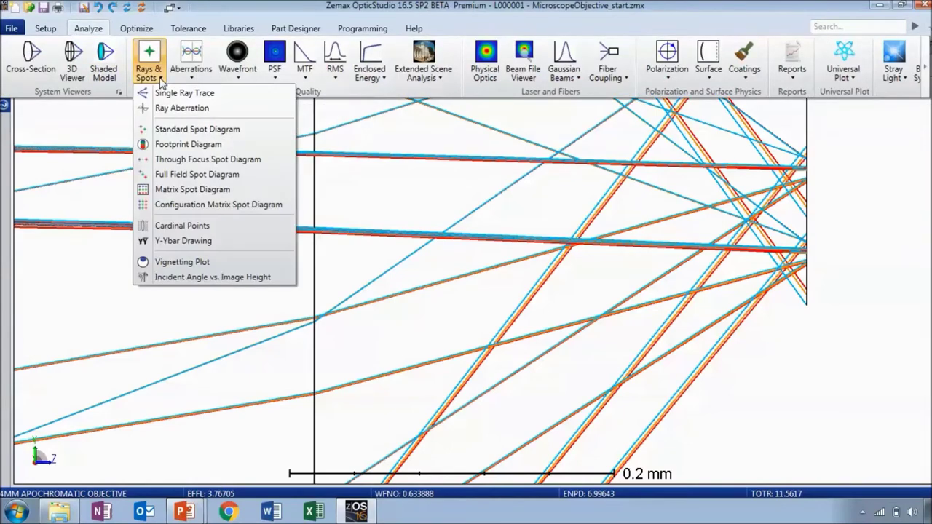
pyautogui.click(168, 130)
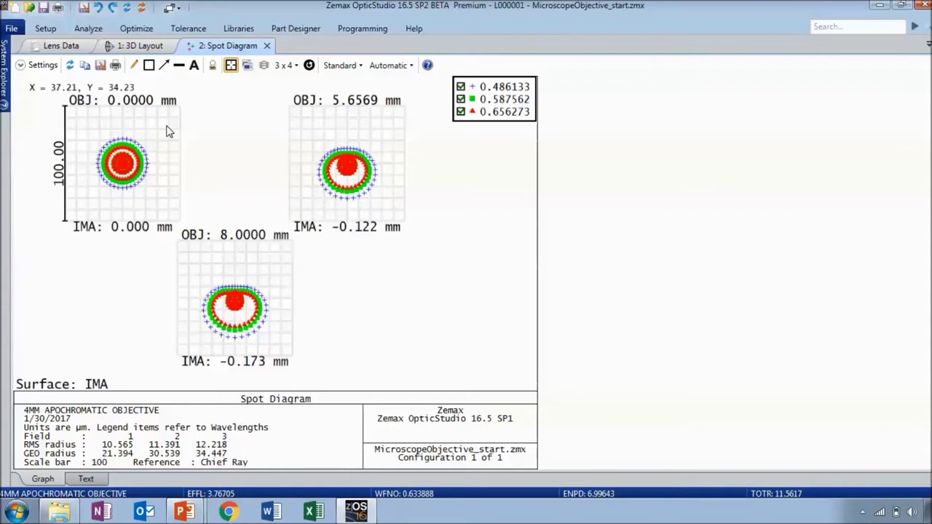
pyautogui.click(41, 66)
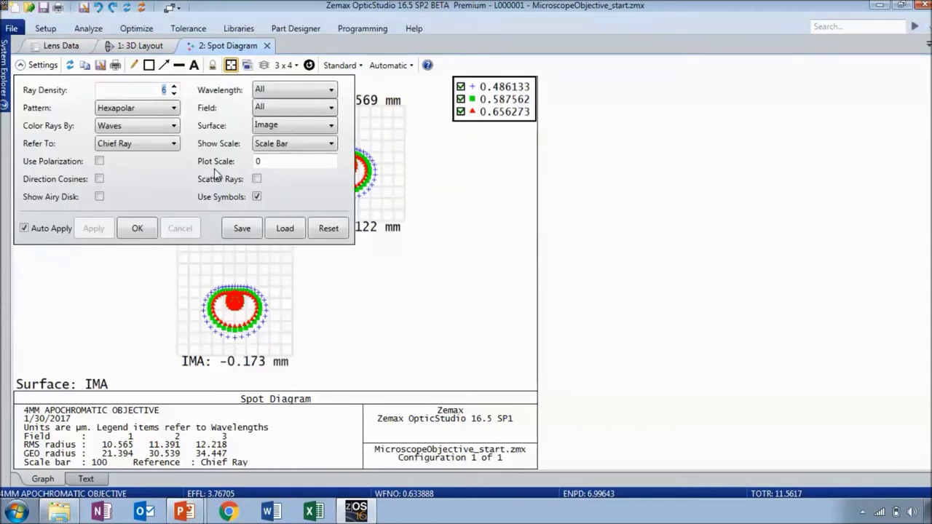
pyautogui.click(100, 197)
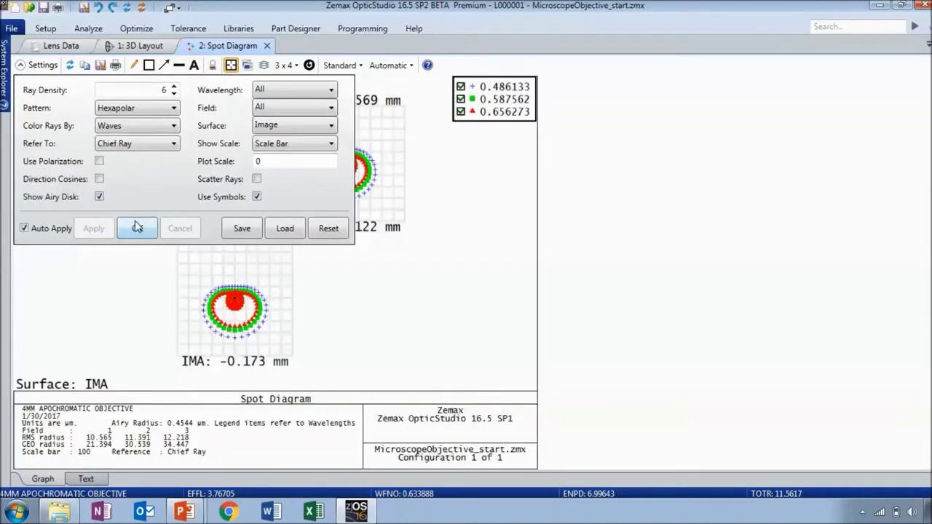
pyautogui.click(137, 228)
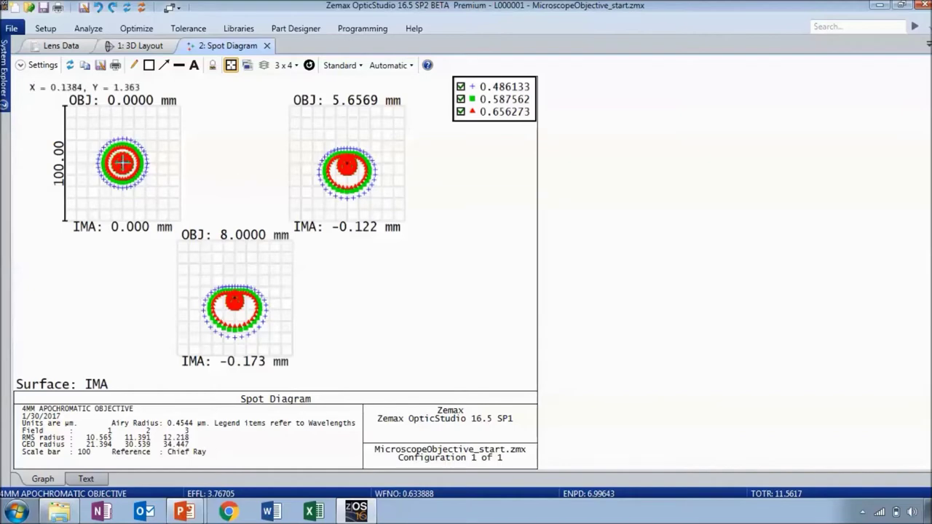
pyautogui.scroll(2, 115, 161)
pyautogui.scroll(2, 115, 161)
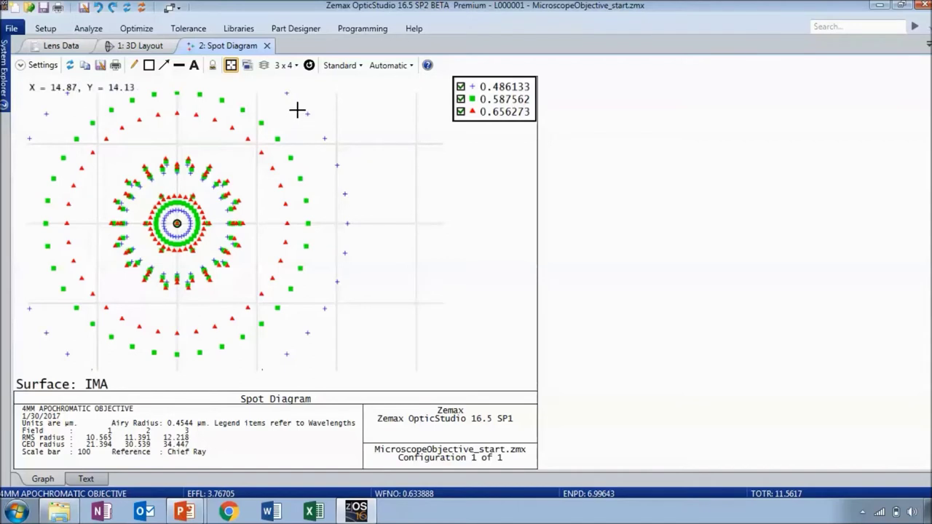
pyautogui.click(309, 66)
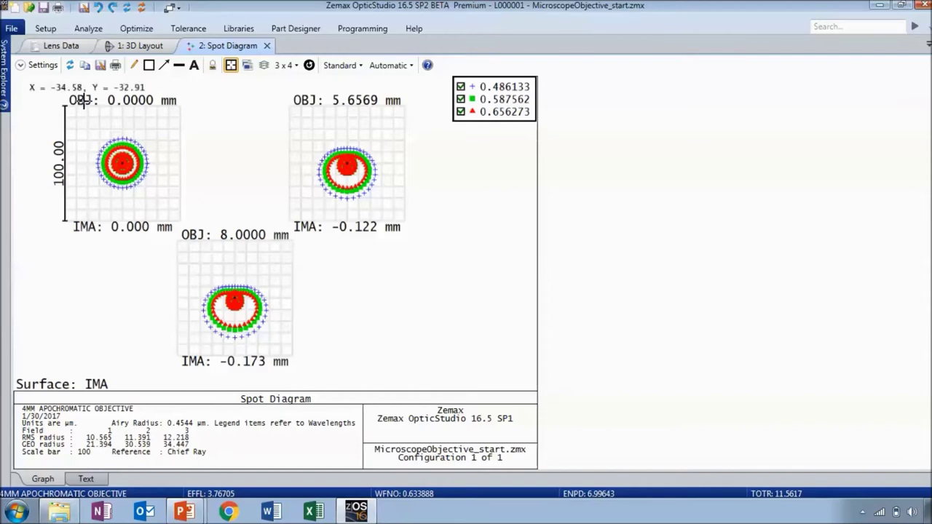
# - Create a Ray Aberration plot of the system
pyautogui.click(93, 30)
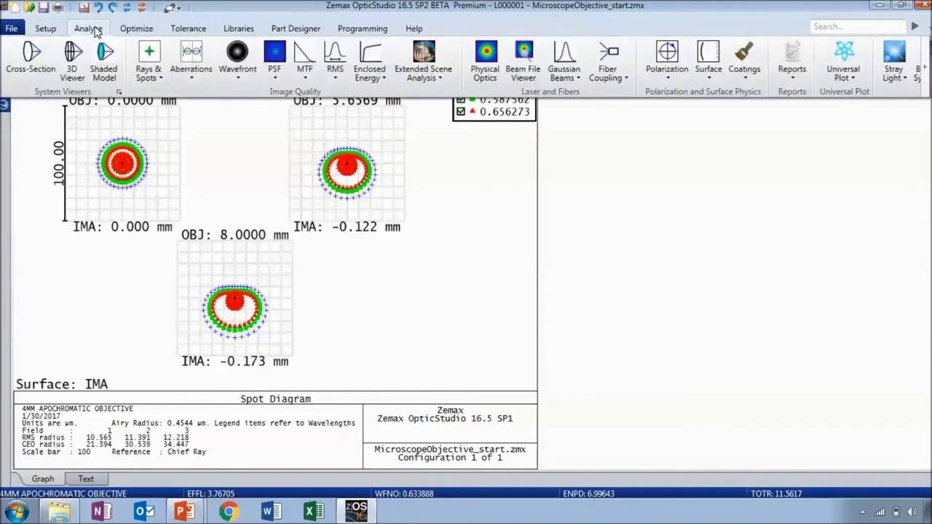
pyautogui.click(188, 76)
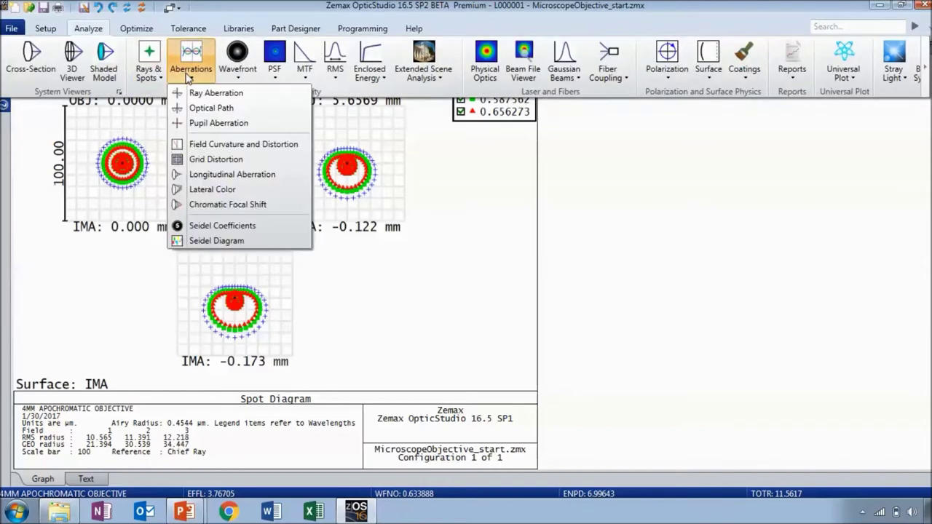
pyautogui.click(224, 97)
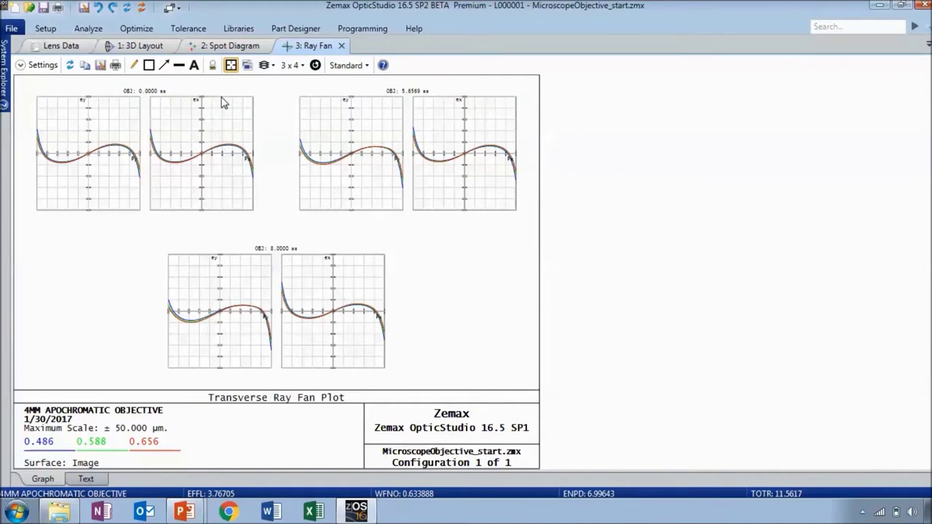
# - Examine how the wavelength curves separate in the ray fans of the on-axis and 8.0 mm object-height fields
pyautogui.moveTo(150, 179)
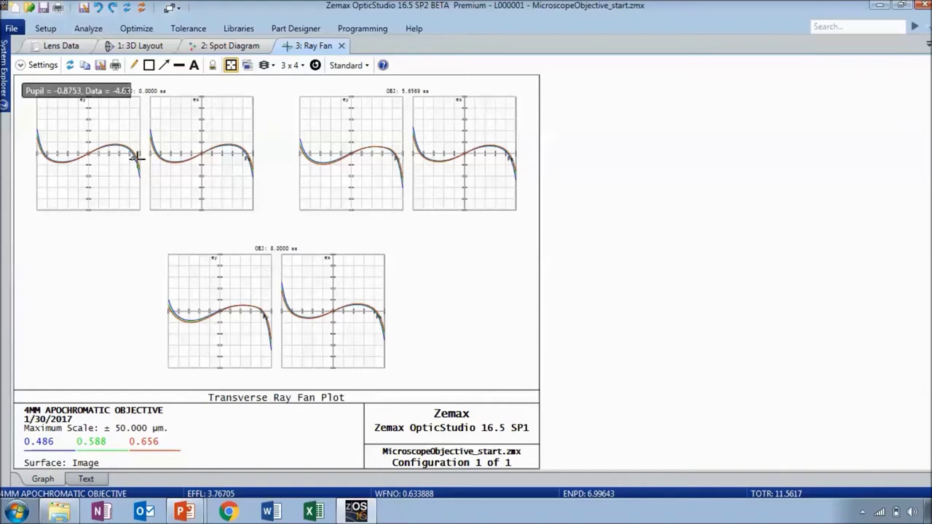
pyautogui.scroll(5, 83, 150)
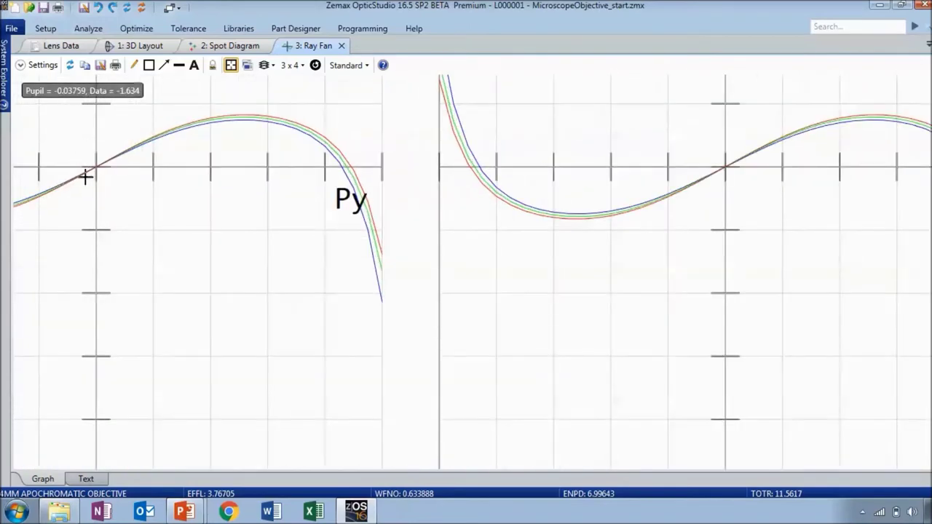
pyautogui.scroll(3, 85, 175)
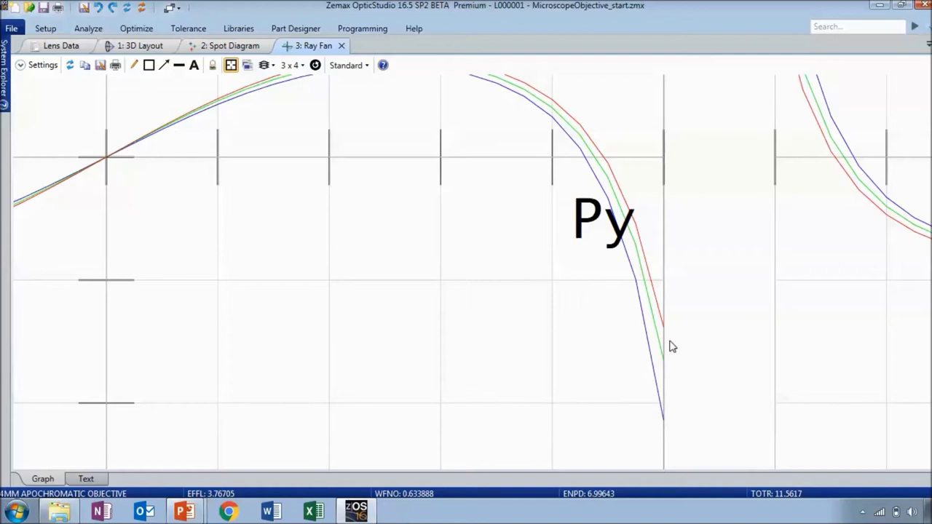
pyautogui.moveTo(658, 404)
pyautogui.scroll(-3, 692, 318)
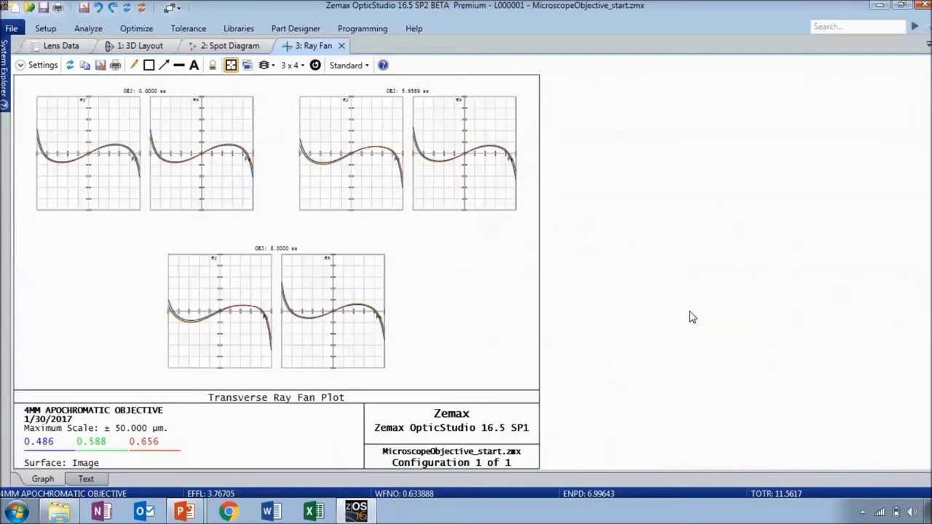
pyautogui.moveTo(321, 338)
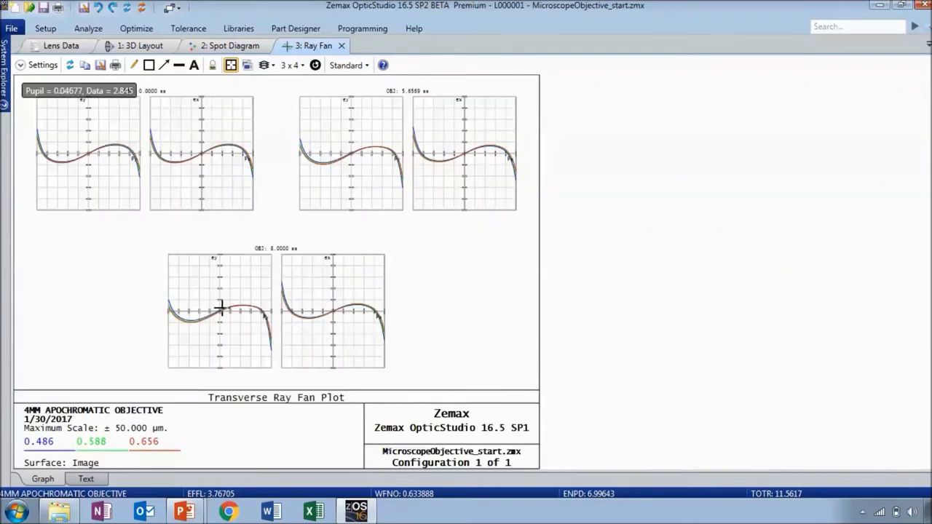
pyautogui.scroll(3, 219, 309)
pyautogui.scroll(2, 202, 327)
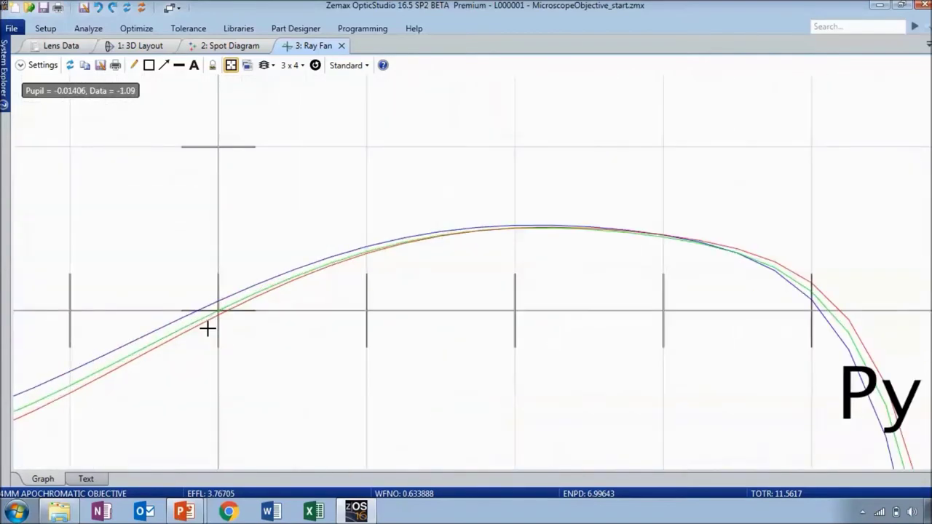
pyautogui.scroll(2, 204, 320)
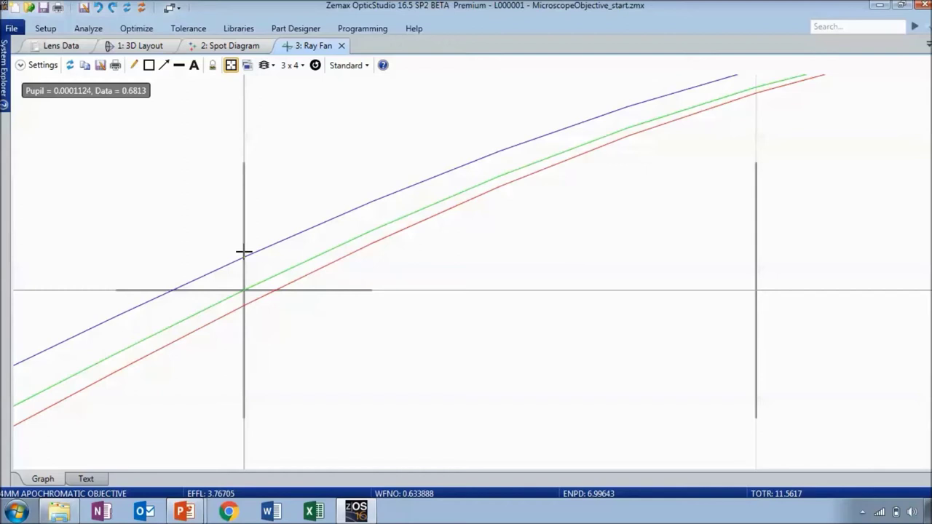
pyautogui.click(316, 65)
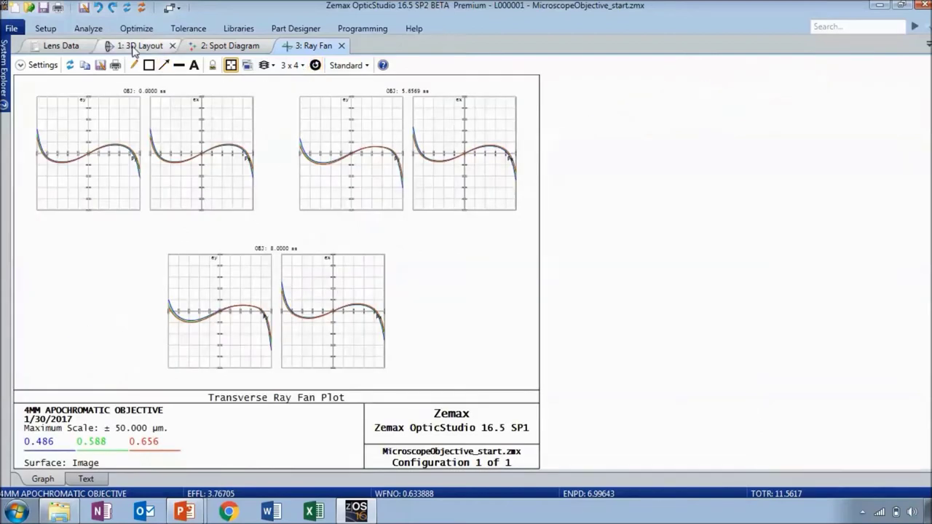
# - Run an Image Simulation from the extended scene analyses
pyautogui.click(95, 29)
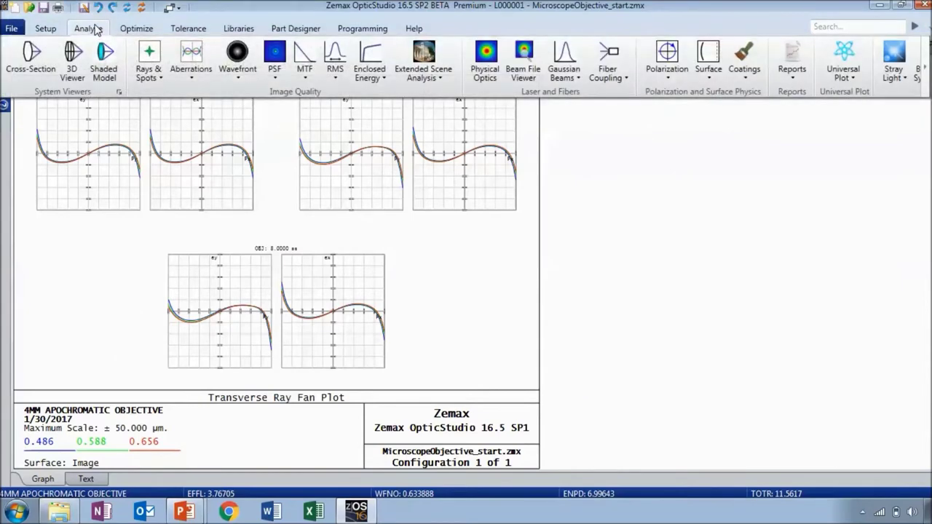
pyautogui.click(440, 82)
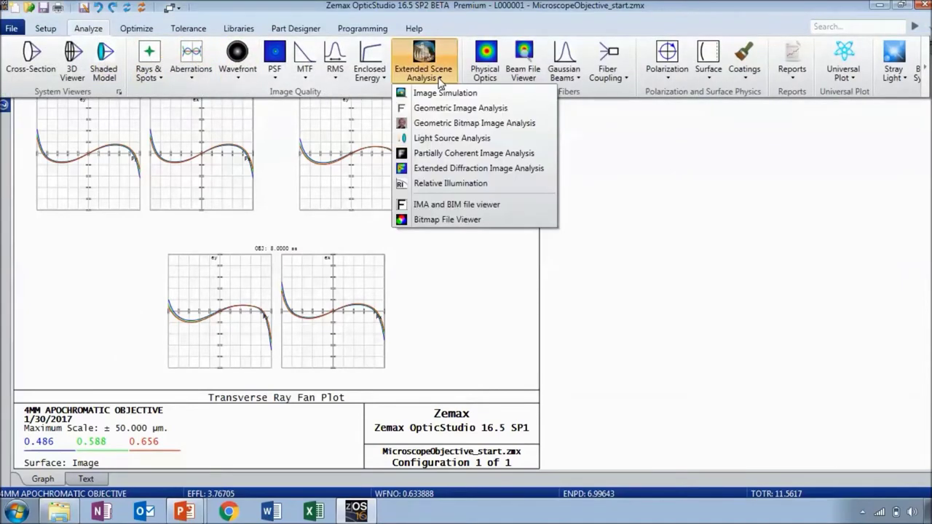
pyautogui.click(447, 94)
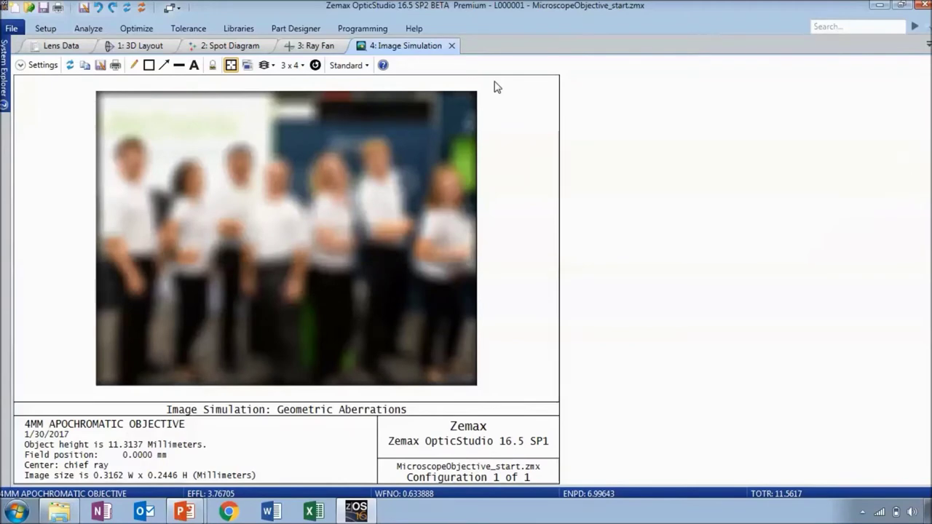
# - Set the Image Simulation's Aberrations option to None and display the aberration-free image
pyautogui.click(41, 67)
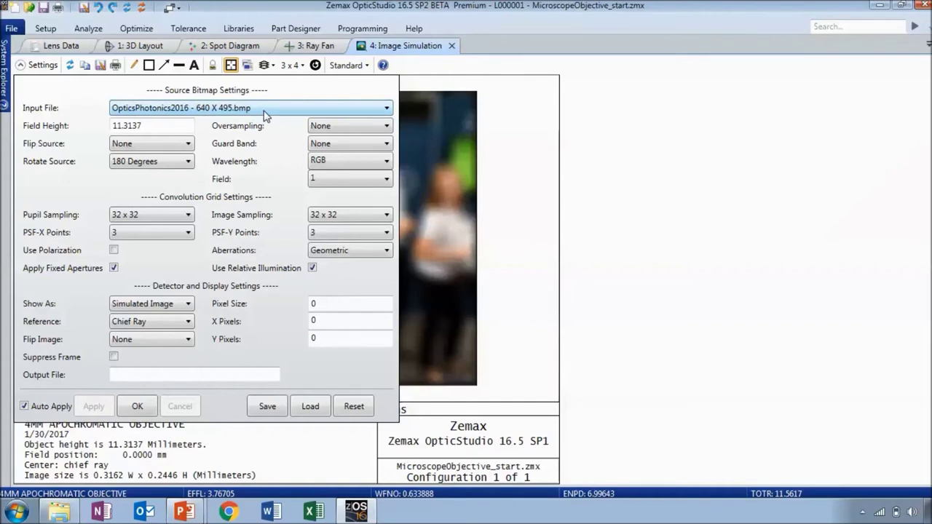
pyautogui.click(4, 73)
pyautogui.click(38, 70)
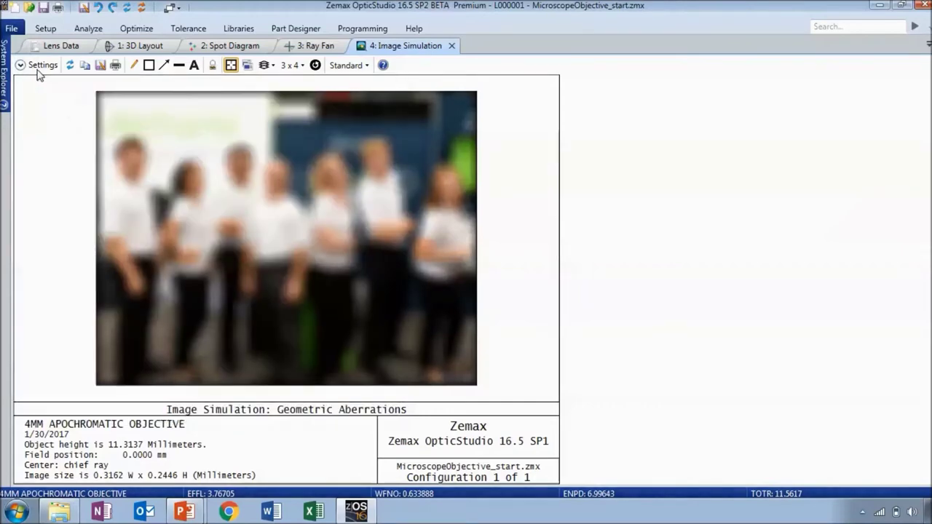
pyautogui.click(38, 71)
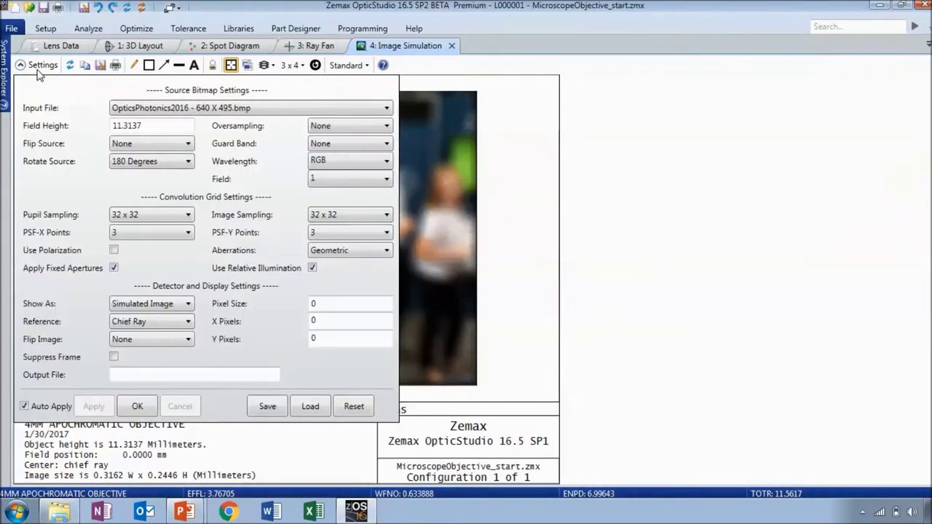
pyautogui.click(375, 257)
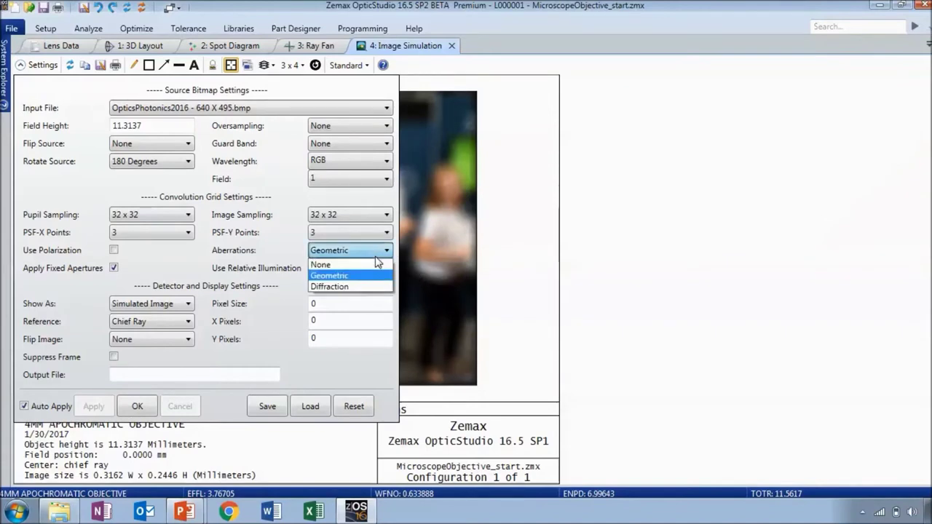
pyautogui.click(322, 265)
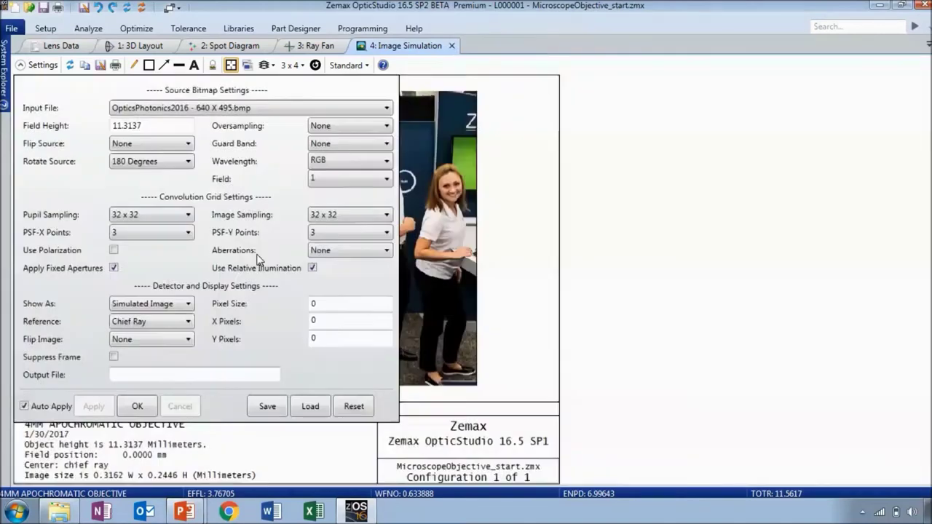
pyautogui.click(37, 65)
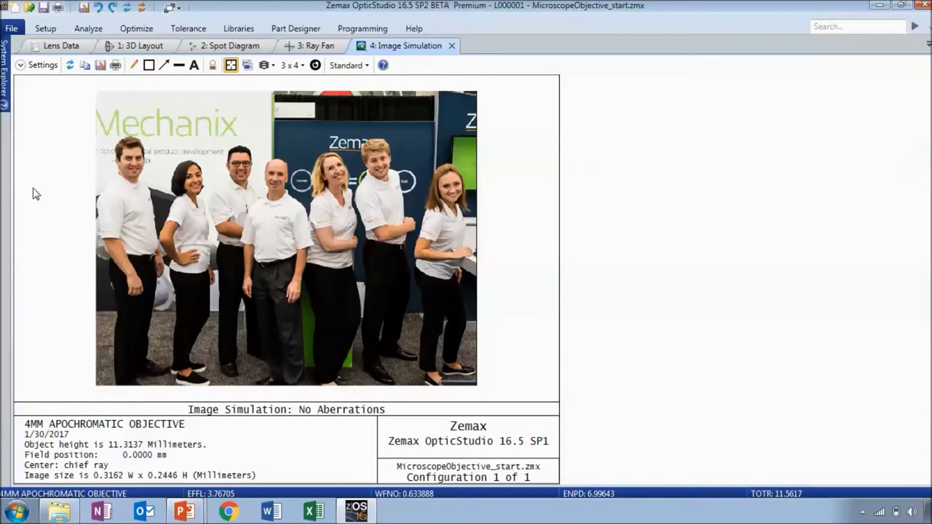
# - Create a Grid Distortion plot and inspect how the crosses align with the grid intersections near one corner
pyautogui.click(81, 31)
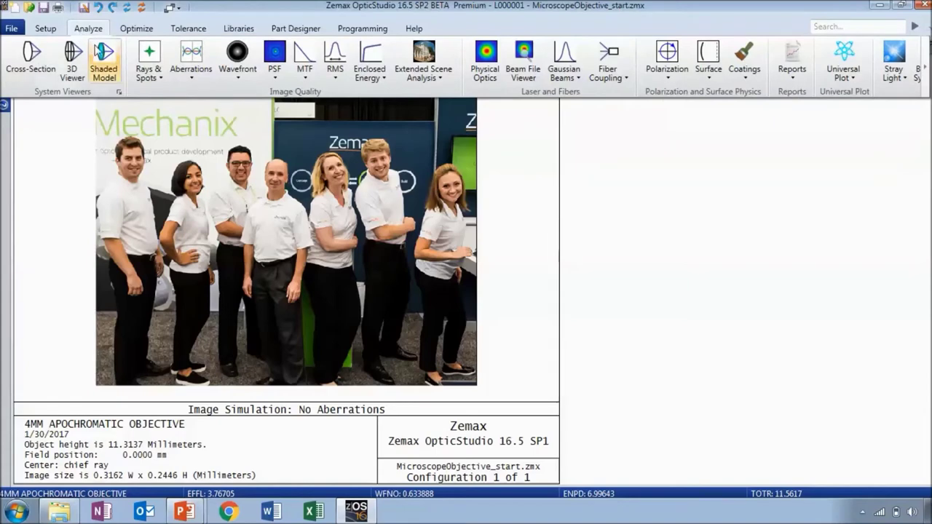
pyautogui.click(190, 73)
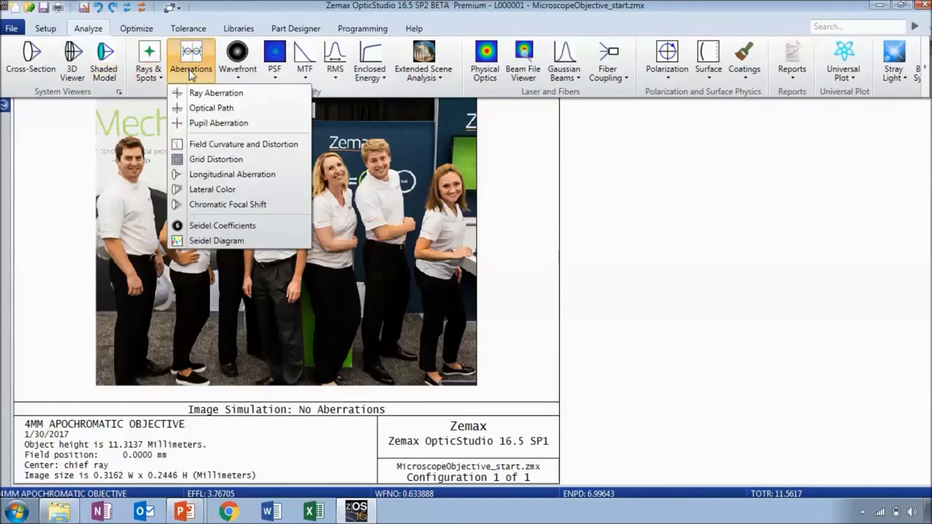
pyautogui.click(200, 162)
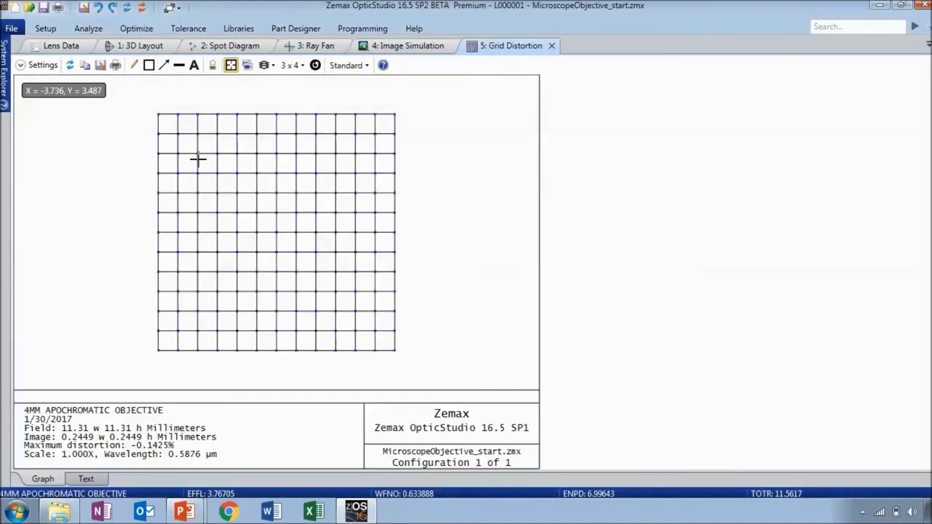
pyautogui.moveTo(359, 270); pyautogui.dragTo(379, 344)
pyautogui.scroll(5, 382, 343)
pyautogui.scroll(-4, 535, 401)
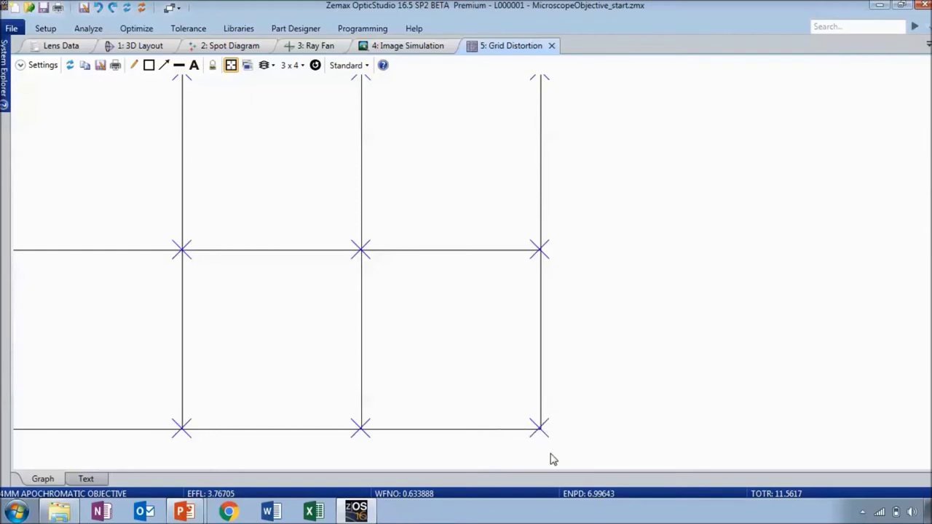
pyautogui.scroll(2, 551, 459)
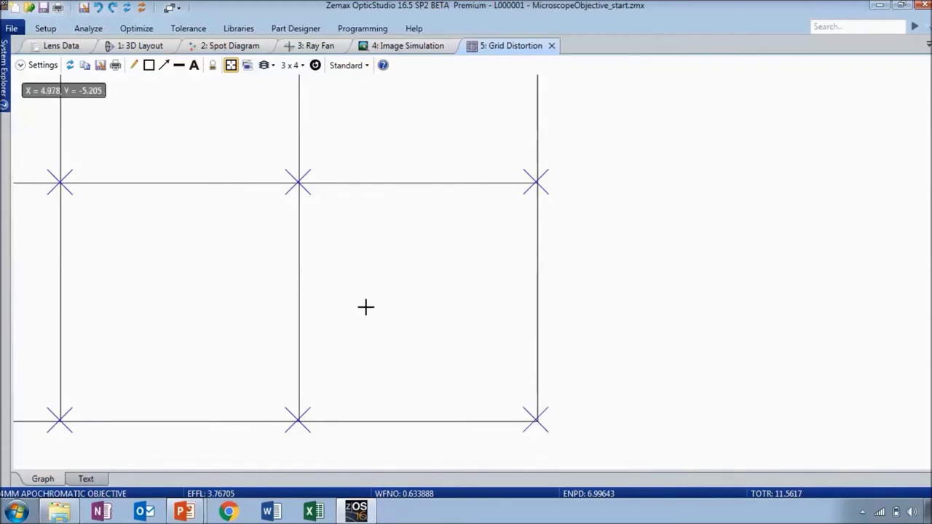
# - Create a Seidel Diagram to view each surface's aberration contributions
pyautogui.click(87, 29)
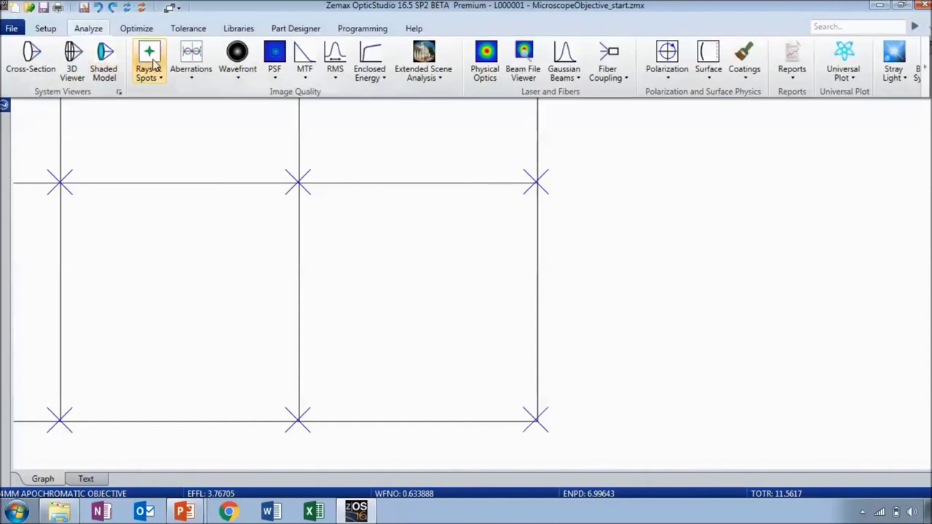
pyautogui.click(185, 63)
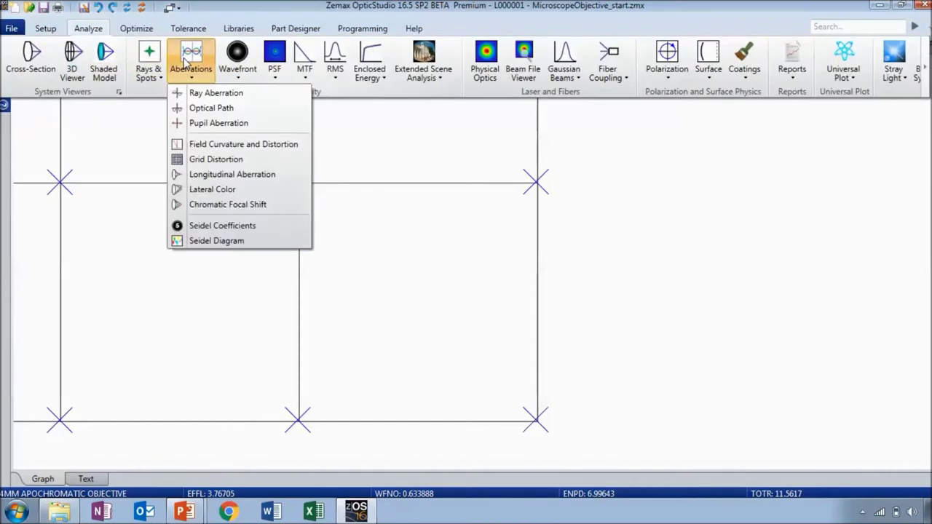
pyautogui.click(250, 244)
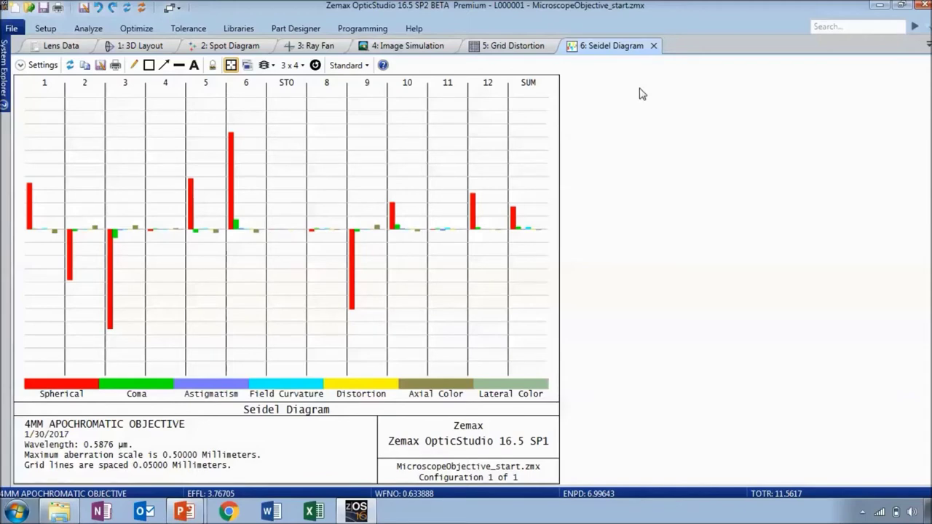
# - Close the Seidel Diagram, Grid Distortion, Image Simulation and Ray Fan windows, leaving the Spot Diagram on view
pyautogui.click(655, 46)
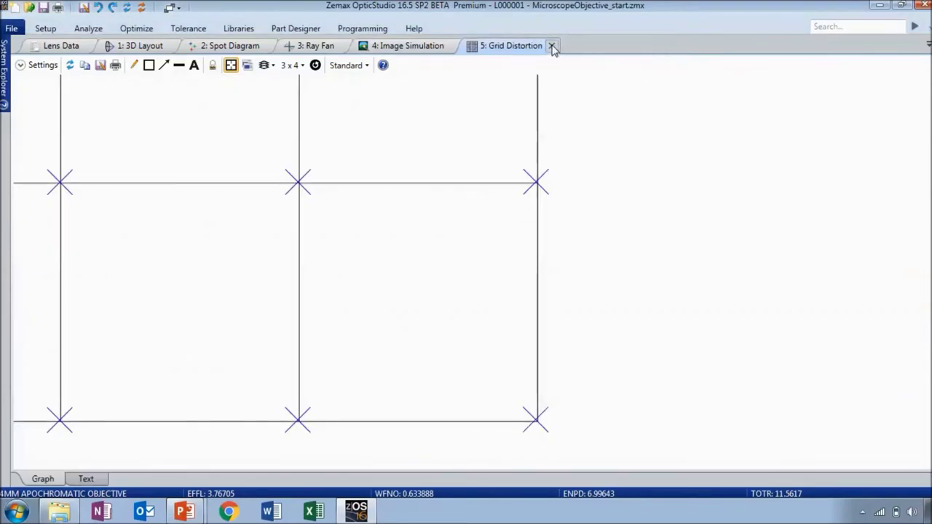
pyautogui.click(555, 46)
pyautogui.click(456, 46)
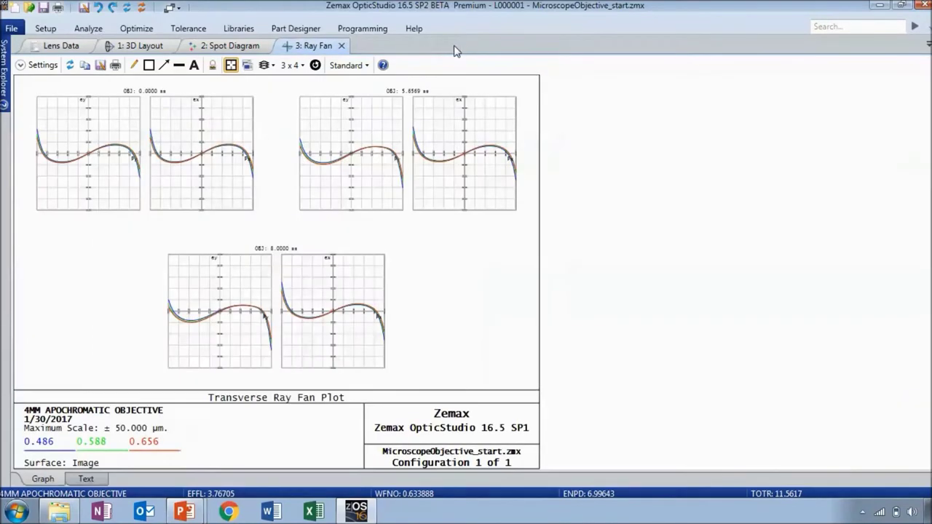
pyautogui.click(341, 46)
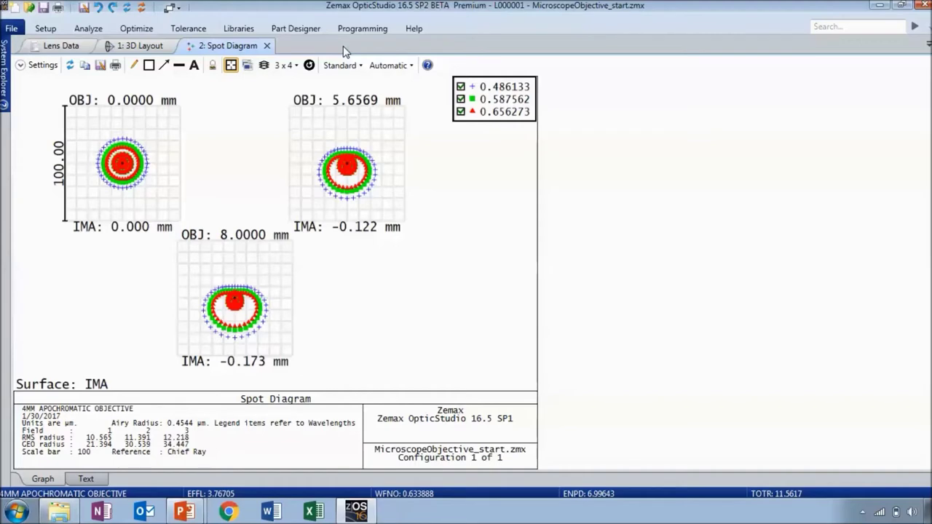
# - Start the Slider optimization tool and move its window away from the upper spot diagrams
pyautogui.click(143, 30)
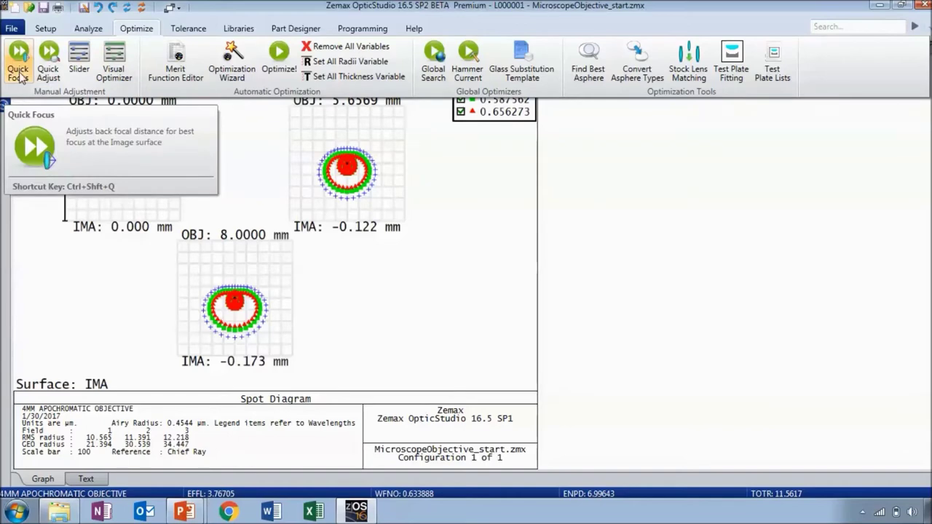
pyautogui.click(78, 73)
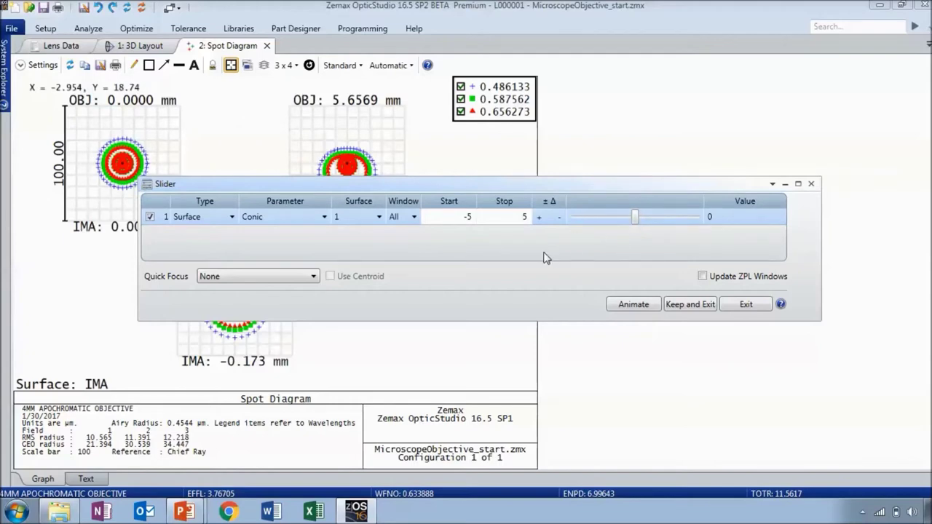
pyautogui.moveTo(497, 183); pyautogui.dragTo(589, 311)
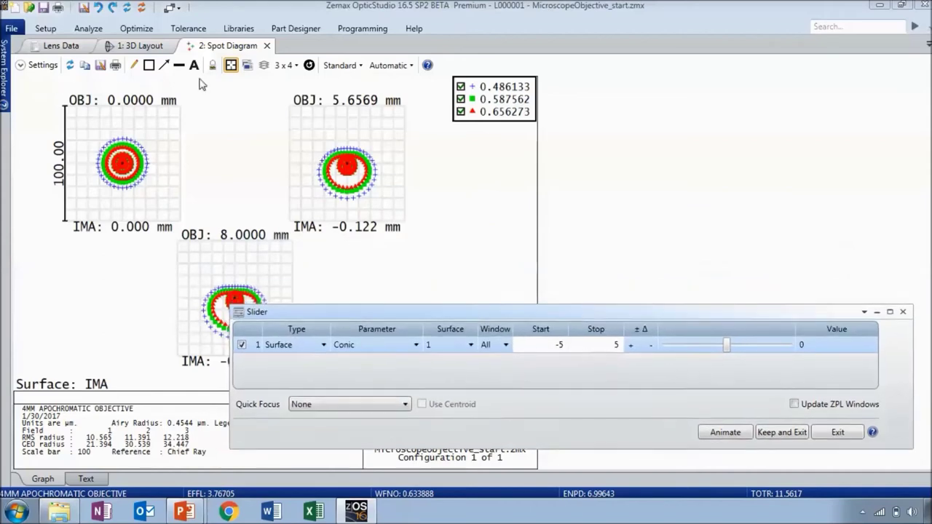
# - Select the radius of surface 6 in the lens data and locate that surface in a close-up of the 3D Layout
pyautogui.click(69, 46)
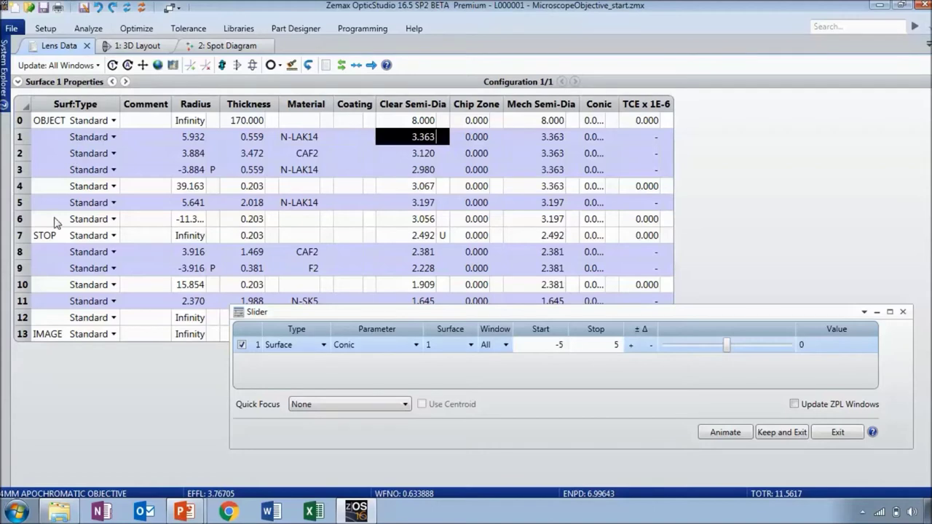
pyautogui.click(182, 221)
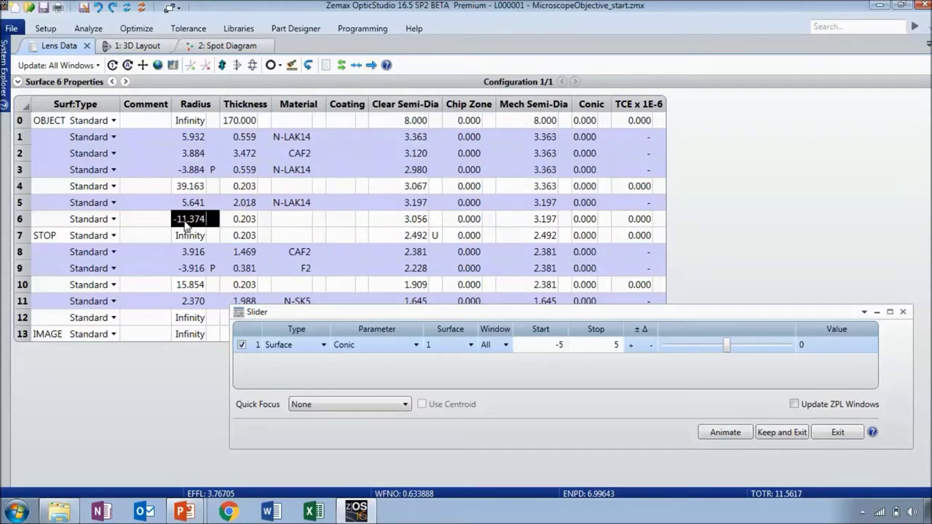
pyautogui.click(129, 46)
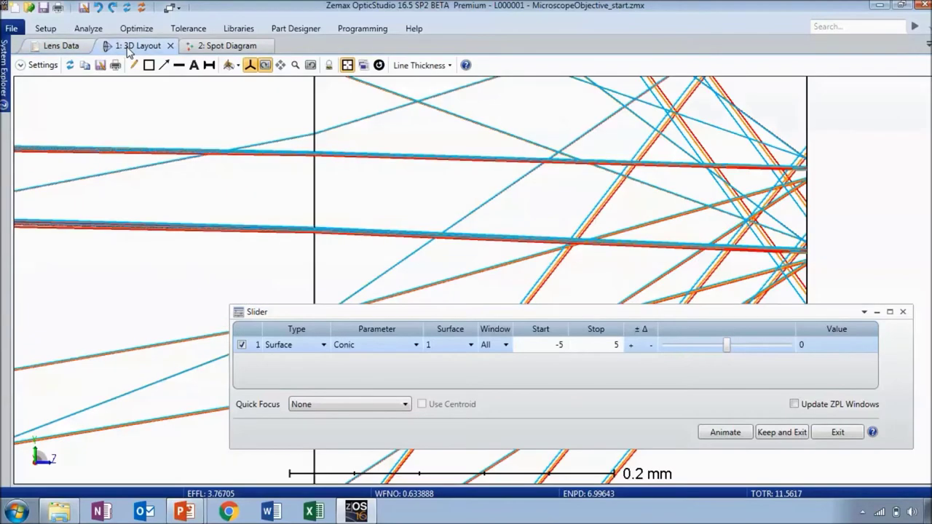
pyautogui.click(379, 66)
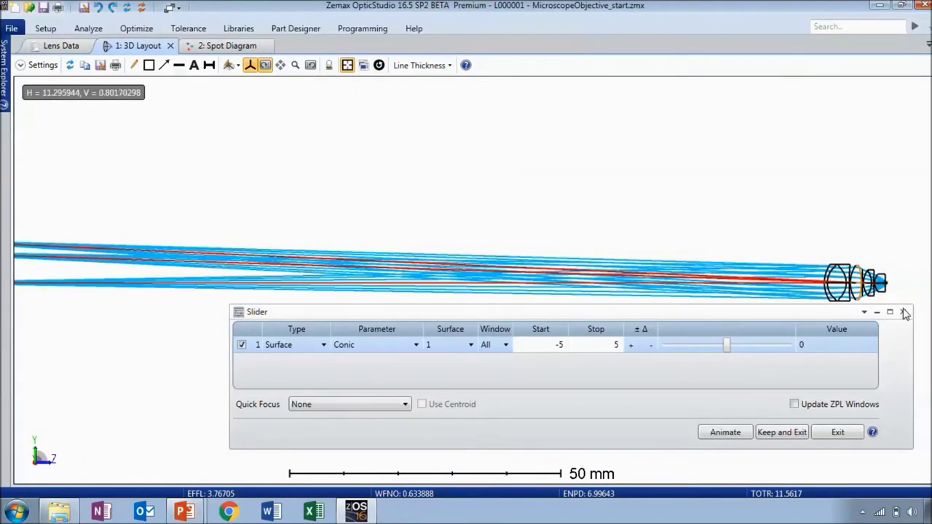
pyautogui.scroll(3, 905, 301)
pyautogui.scroll(3, 905, 301)
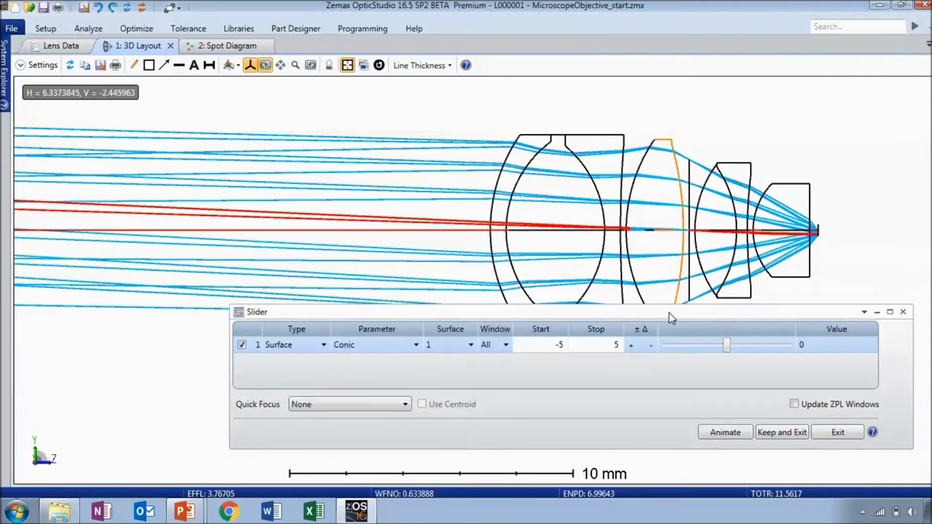
pyautogui.moveTo(670, 319); pyautogui.dragTo(680, 328)
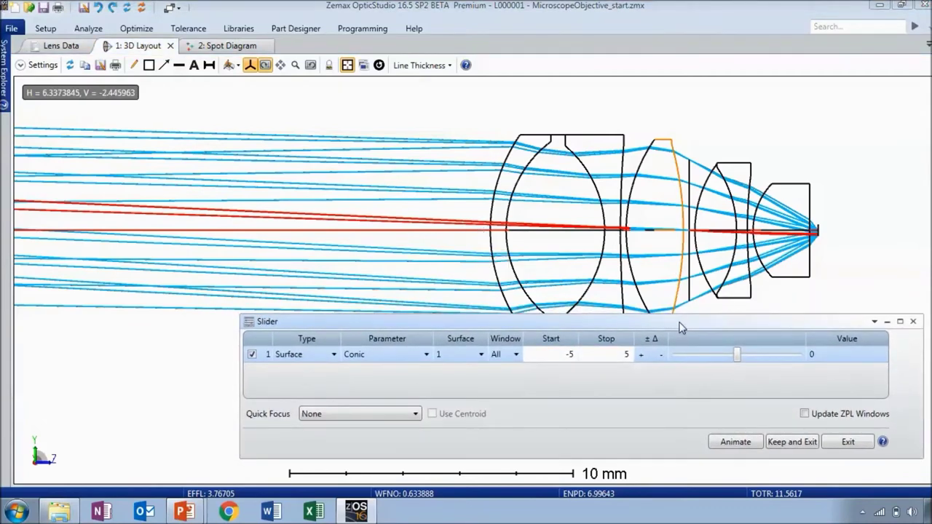
# - Set the slider's parameter to Radius and its surface to 6
pyautogui.click(375, 357)
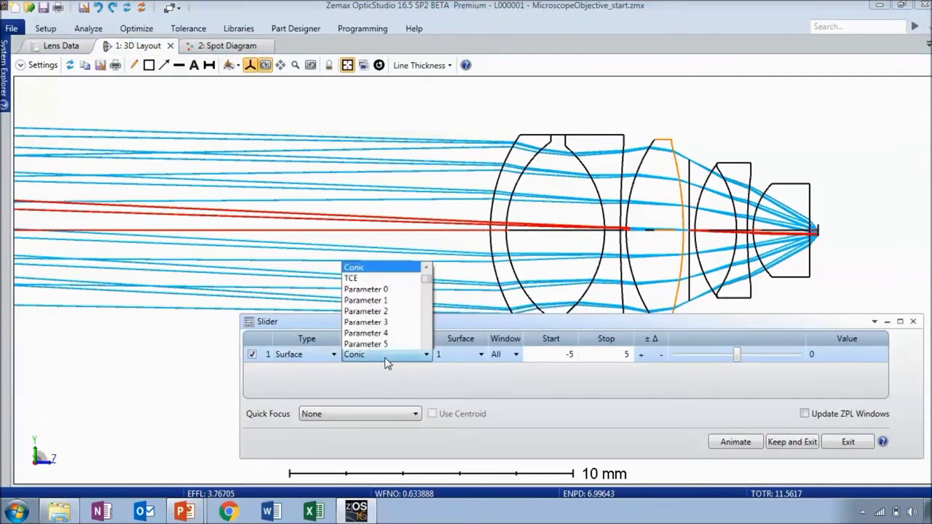
pyautogui.scroll(-1, 408, 322)
pyautogui.scroll(3, 427, 183)
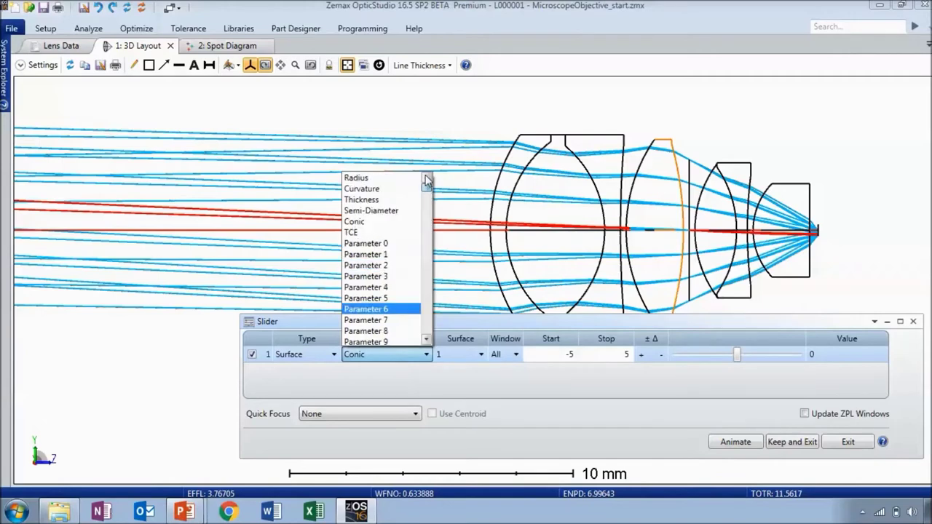
pyautogui.click(372, 178)
pyautogui.click(481, 355)
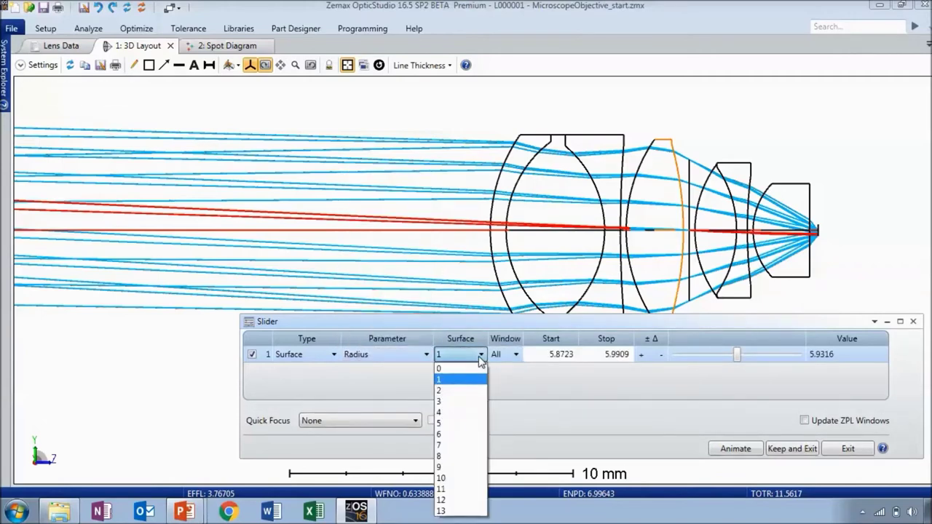
pyautogui.click(451, 435)
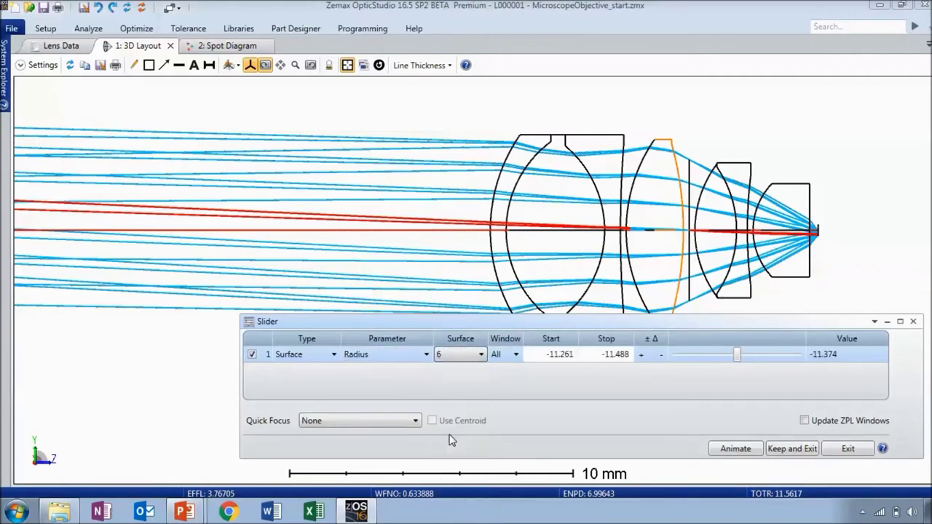
# - Undock the Spot Diagram, place it beside the lens drawing, and bring the Slider window in front
pyautogui.click(221, 48)
pyautogui.moveTo(218, 87); pyautogui.dragTo(82, 39)
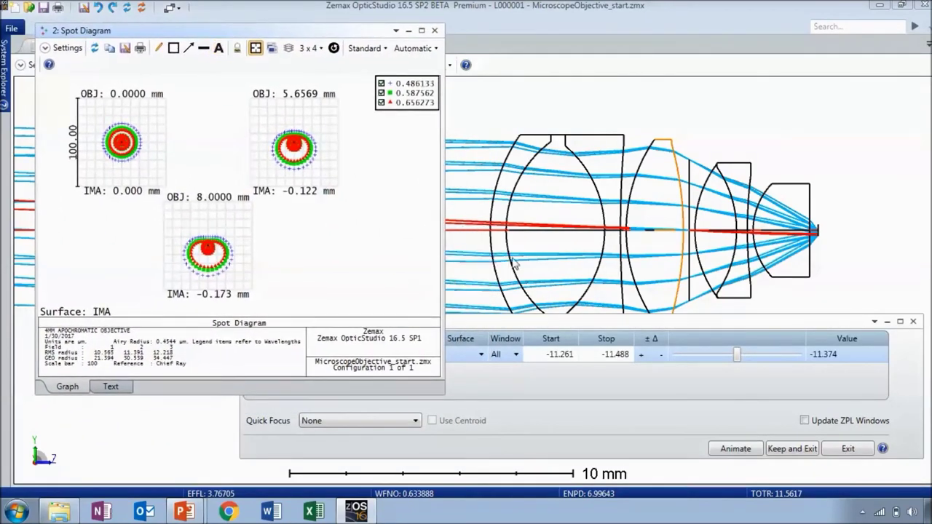
pyautogui.click(572, 371)
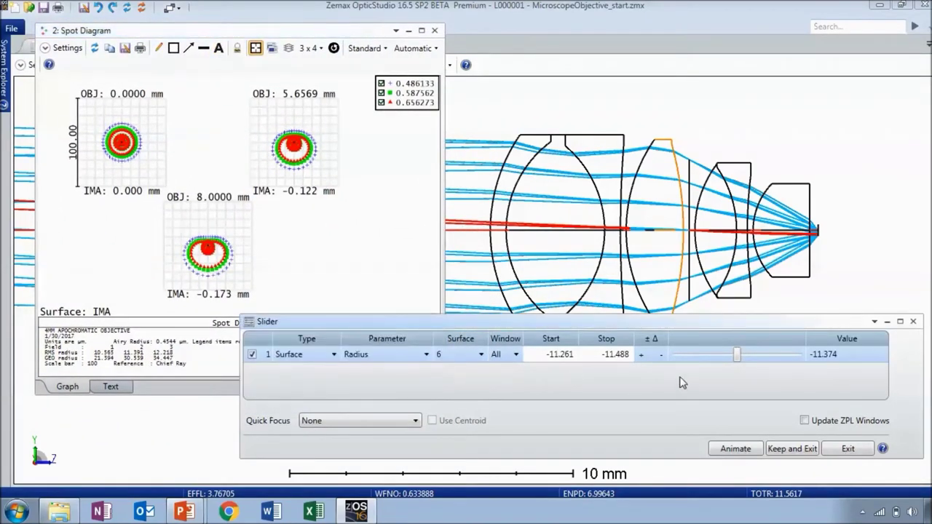
# - Slide surface 6's radius to -11.292 and on to -11.474, and animate the slider over its full range
pyautogui.moveTo(737, 362); pyautogui.dragTo(691, 362)
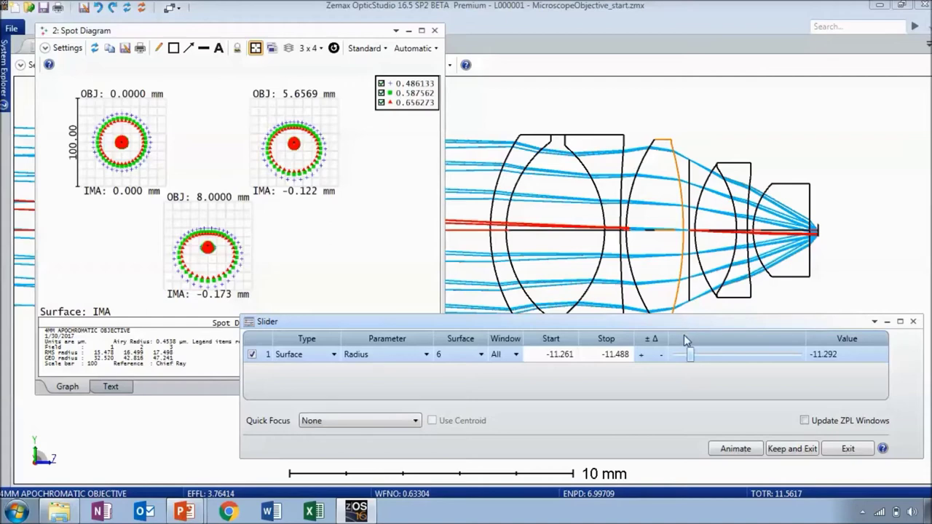
pyautogui.moveTo(691, 355); pyautogui.dragTo(794, 355)
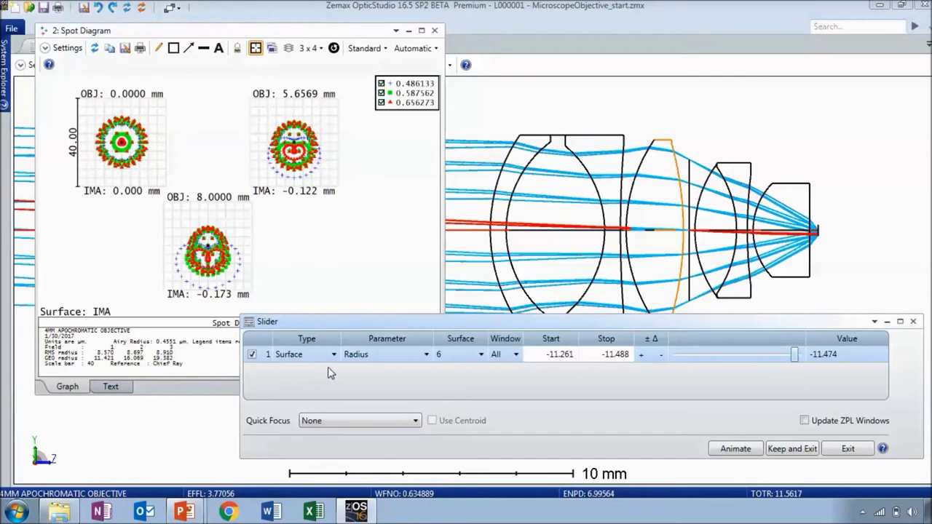
pyautogui.click(724, 450)
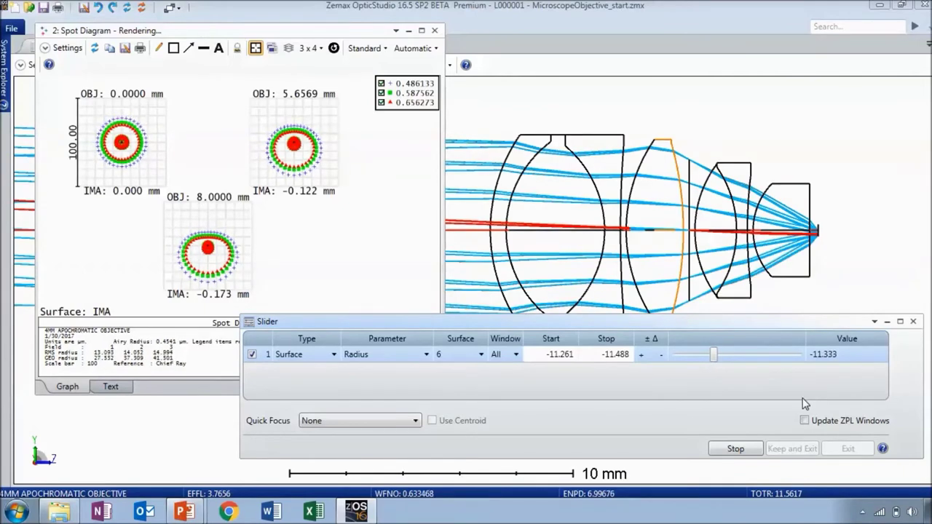
# - Stop the animation and exit the Slider without keeping its changes, and dock the Spot Diagram back among the tabs
pyautogui.click(737, 451)
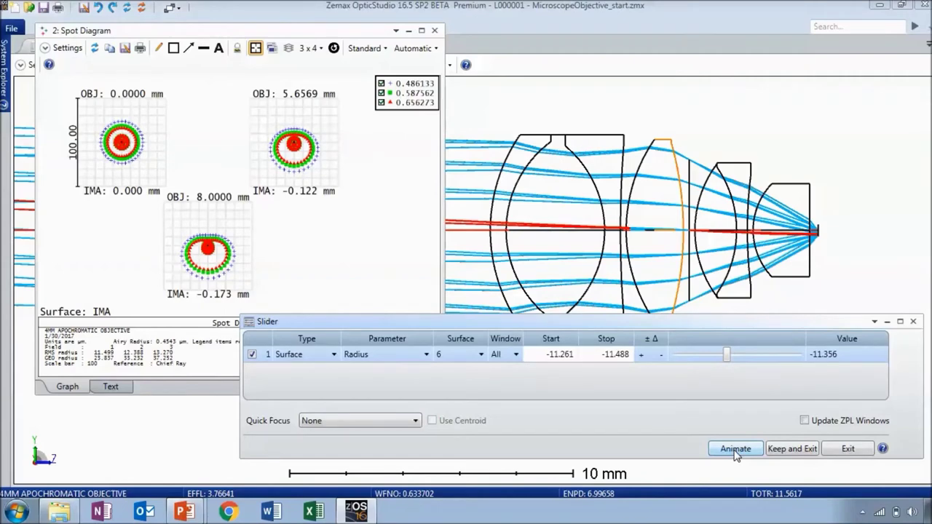
pyautogui.click(845, 449)
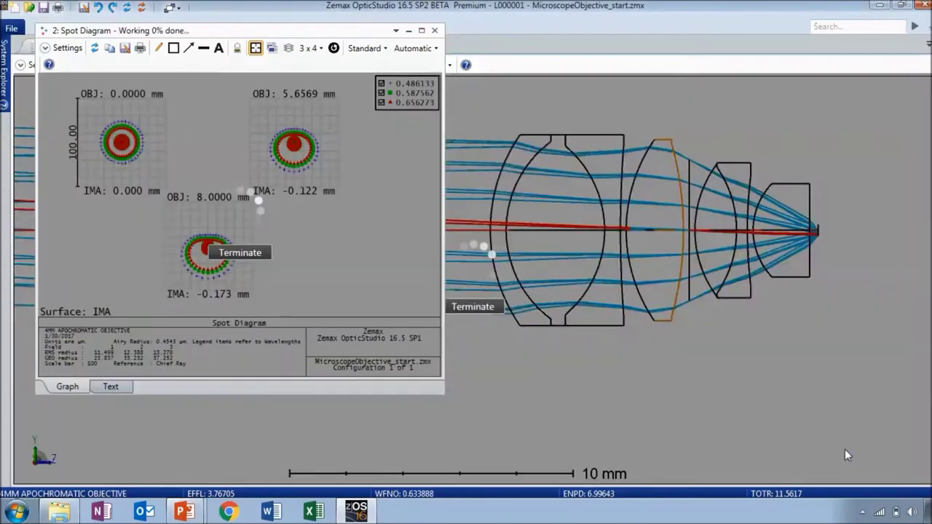
pyautogui.moveTo(193, 32); pyautogui.dragTo(187, 54)
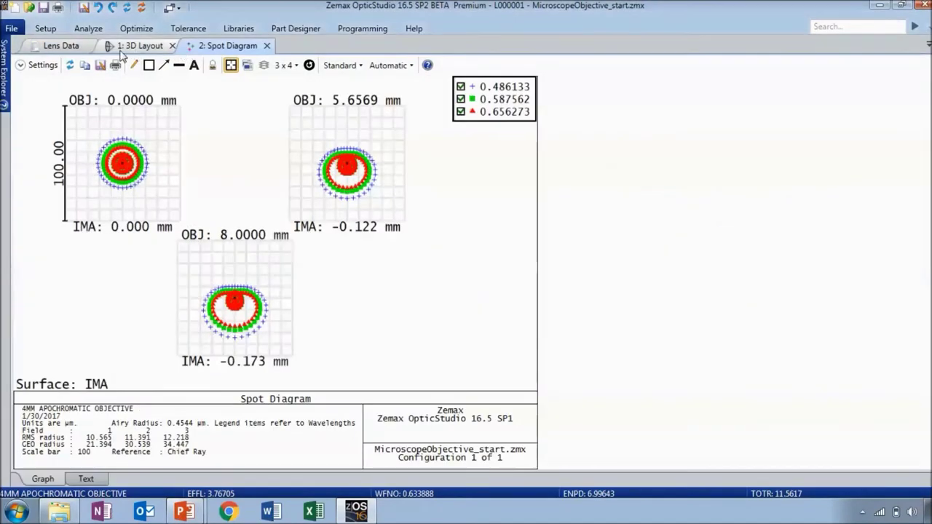
# - Set all radii in the lens data as variables and select the radius of surface 9 to check its pickup
pyautogui.click(52, 48)
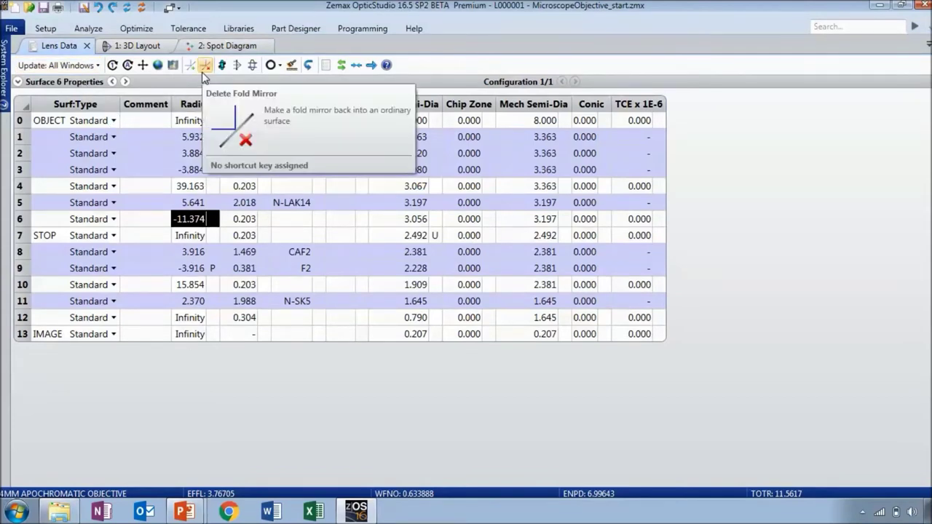
pyautogui.click(137, 30)
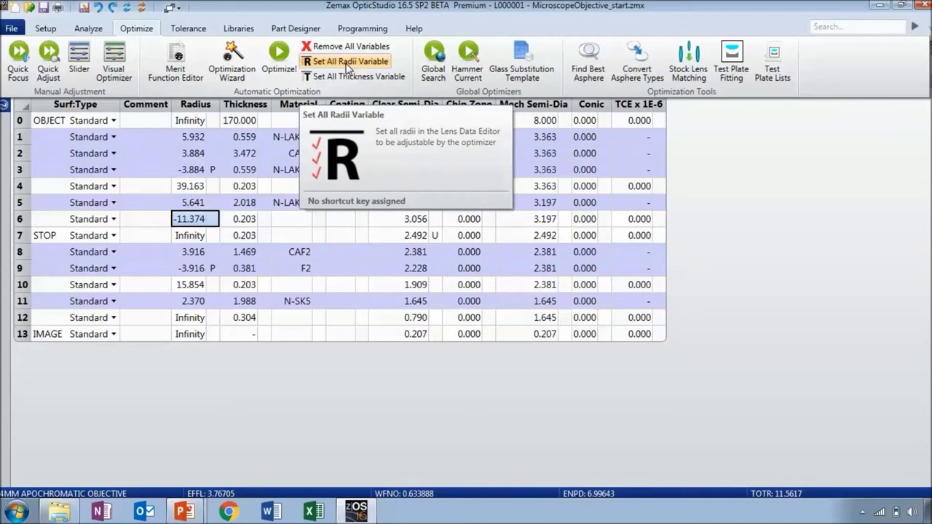
pyautogui.click(348, 63)
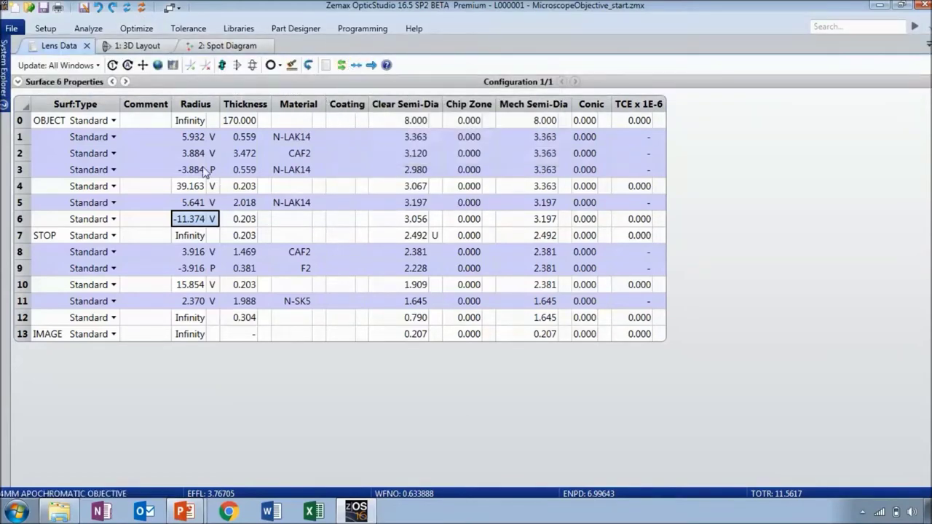
pyautogui.click(191, 269)
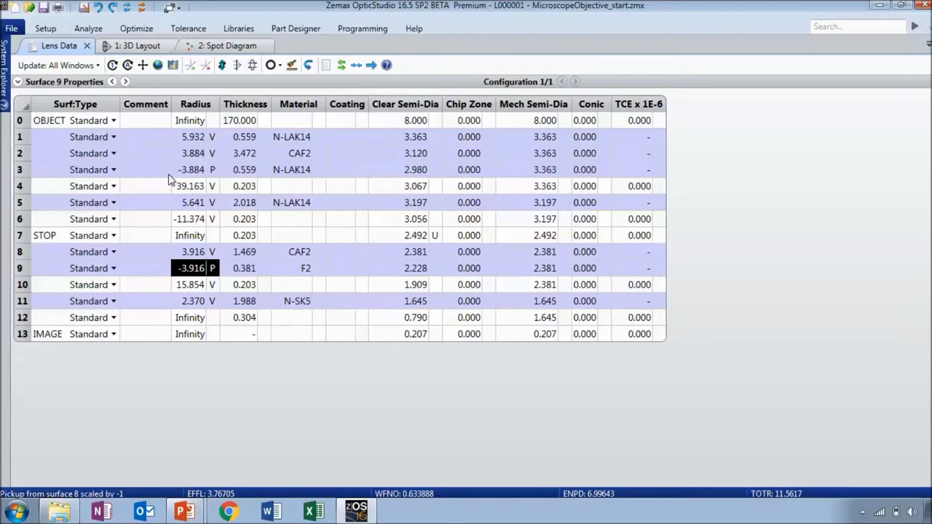
# - Open the Visual Optimizer and slide the curvatures of surfaces 1, 2 and 5 to 0.16803, 0.25865 and 0.17679
pyautogui.click(136, 30)
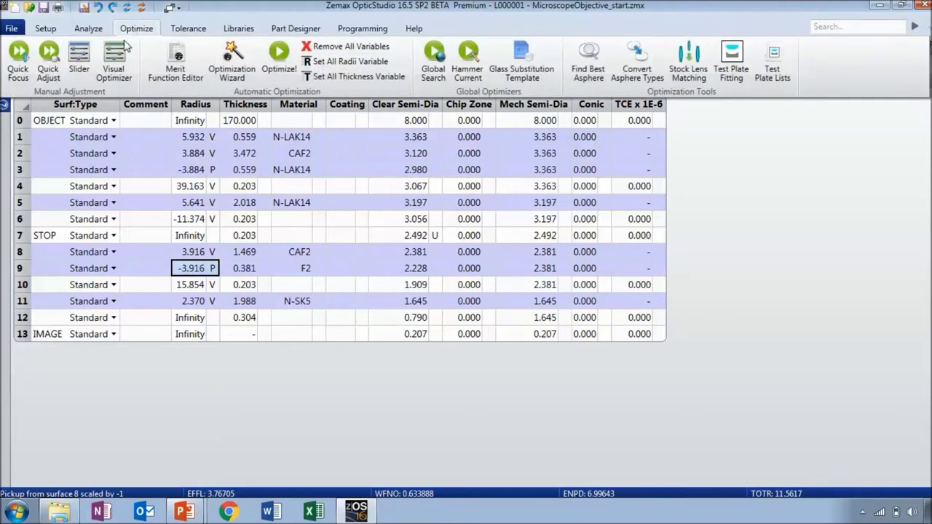
pyautogui.click(121, 59)
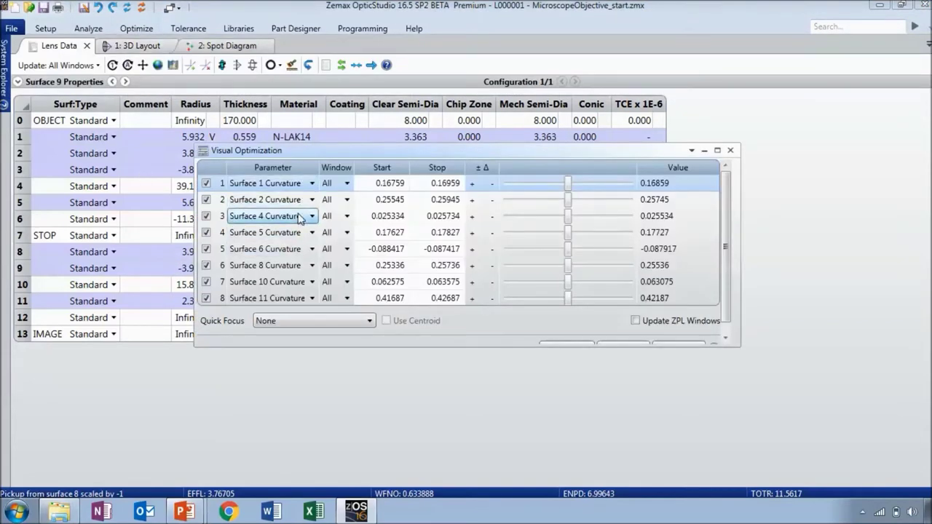
pyautogui.moveTo(323, 345); pyautogui.dragTo(323, 400)
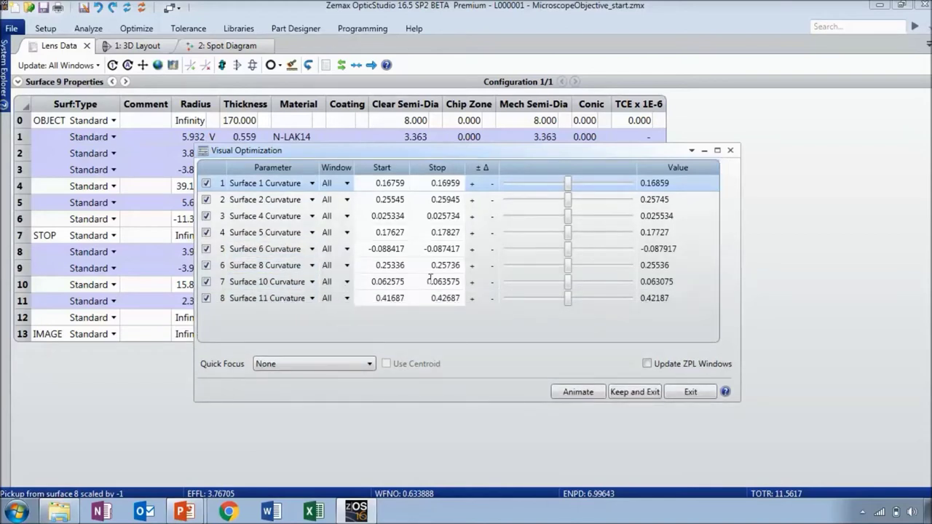
pyautogui.moveTo(568, 183); pyautogui.dragTo(608, 201)
pyautogui.moveTo(568, 233); pyautogui.dragTo(537, 232)
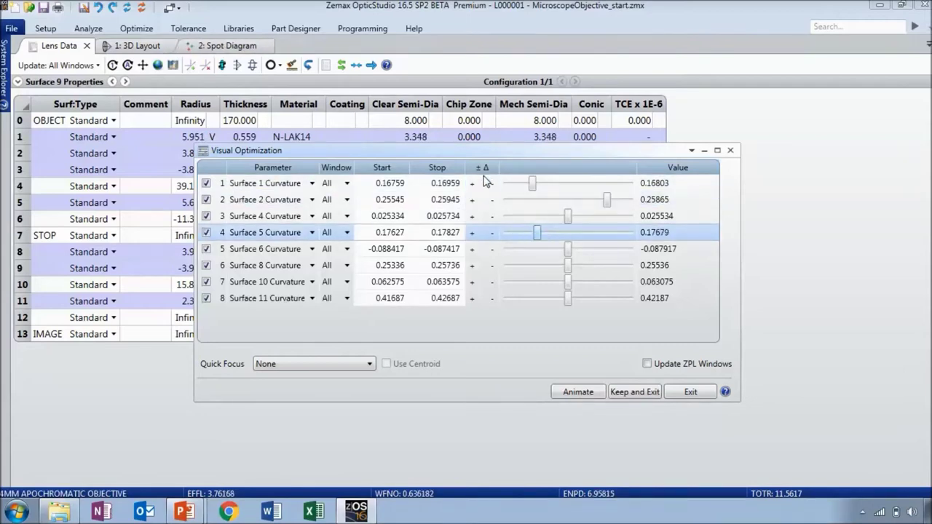
# - Show the 3D Layout and arrange the Visual Optimization window and a smaller, undocked Spot Diagram beside the lens drawing
pyautogui.moveTo(482, 154); pyautogui.dragTo(613, 206)
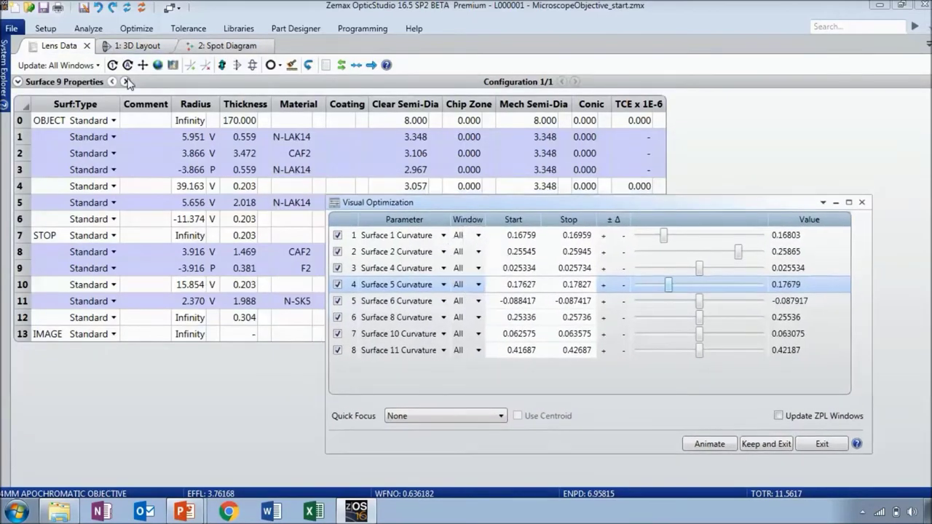
pyautogui.click(138, 48)
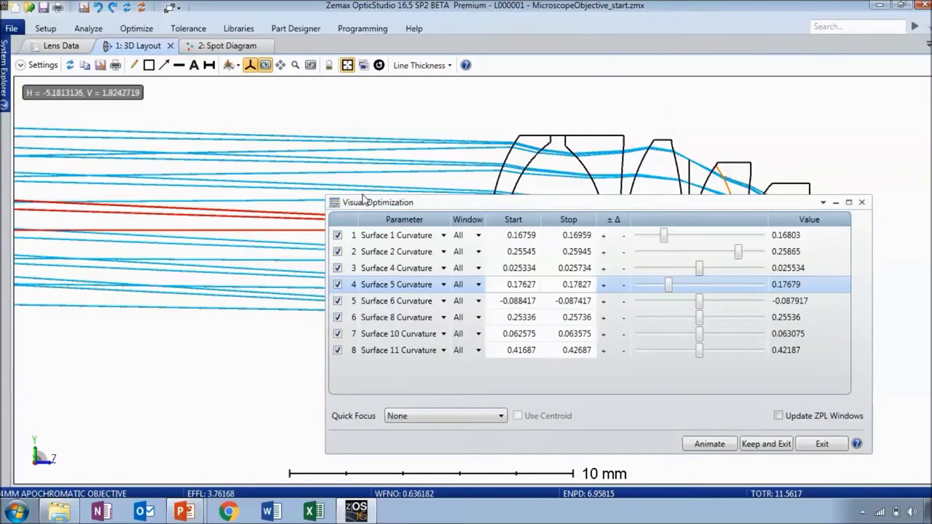
pyautogui.moveTo(410, 207); pyautogui.dragTo(126, 225)
pyautogui.click(219, 46)
pyautogui.moveTo(219, 46); pyautogui.dragTo(284, 89)
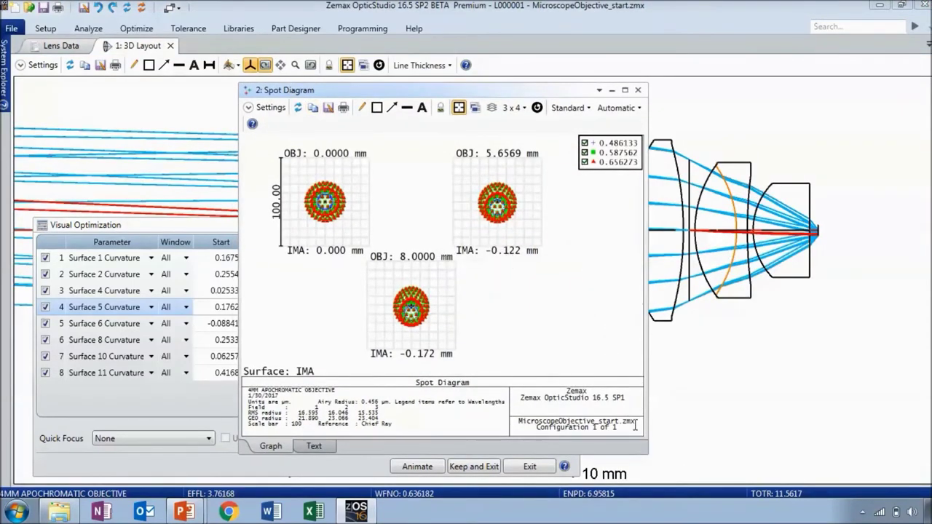
pyautogui.moveTo(648, 455); pyautogui.dragTo(554, 390)
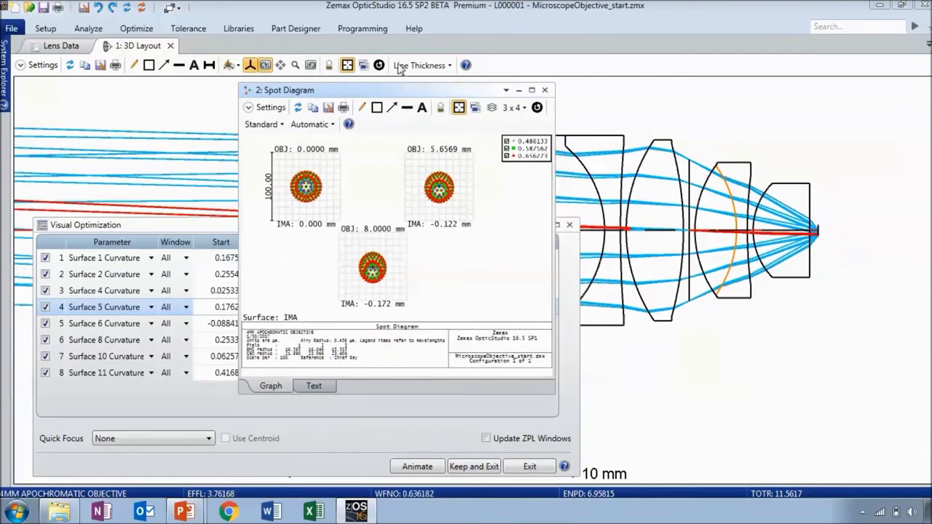
pyautogui.moveTo(408, 95); pyautogui.dragTo(249, 29)
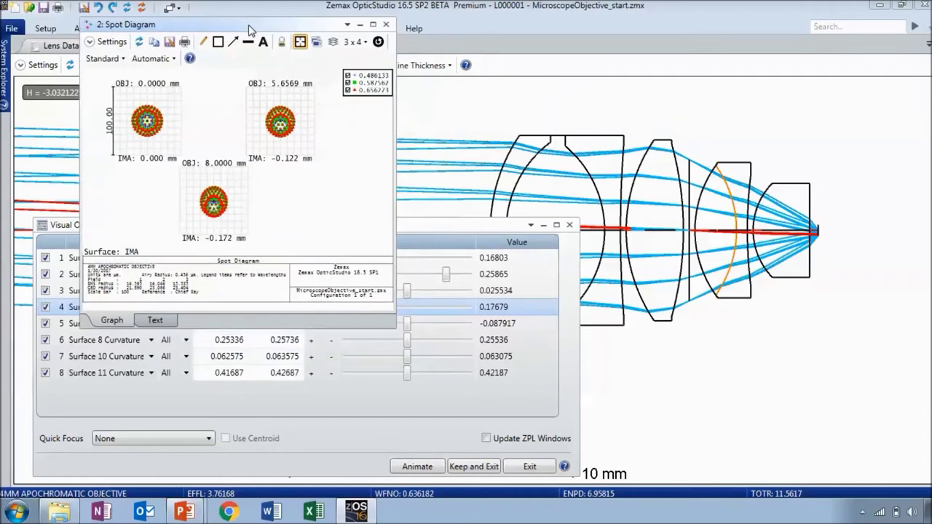
# - Slide the curvature of surface 6 to -0.087597 and that of surface 10 to 0.062735 in Visual Optimization
pyautogui.click(474, 230)
pyautogui.moveTo(407, 324); pyautogui.dragTo(448, 324)
pyautogui.moveTo(407, 356); pyautogui.dragTo(363, 356)
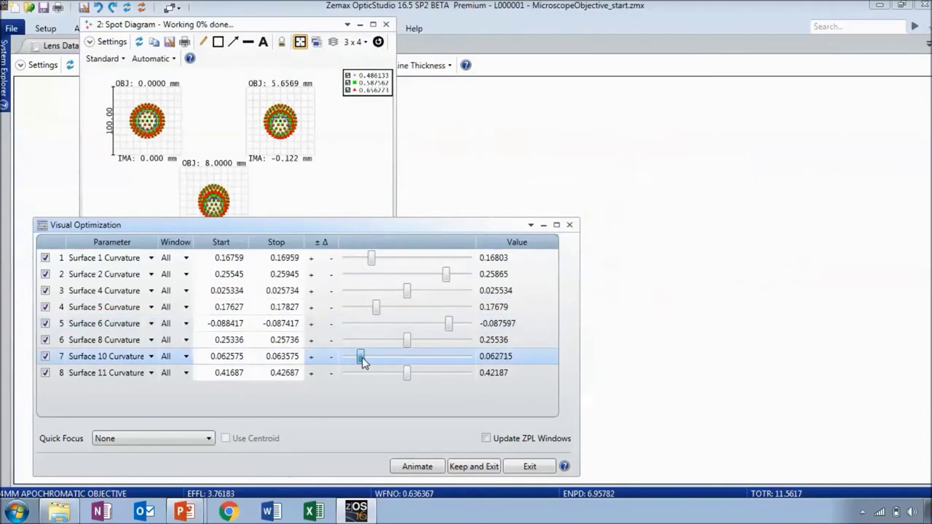
# - Exit Visual Optimization without keeping the changes and dock the Spot Diagram back among the tabs
pyautogui.moveTo(375, 232); pyautogui.dragTo(387, 212)
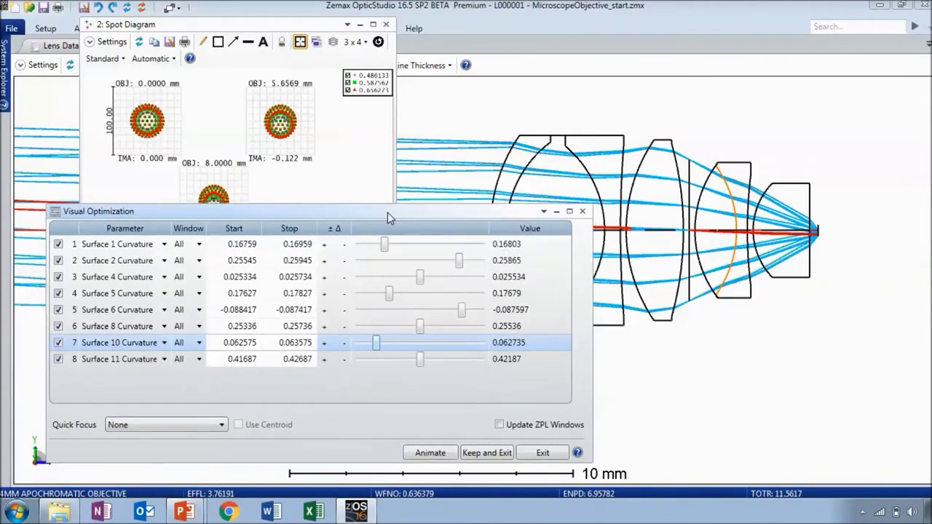
pyautogui.click(545, 455)
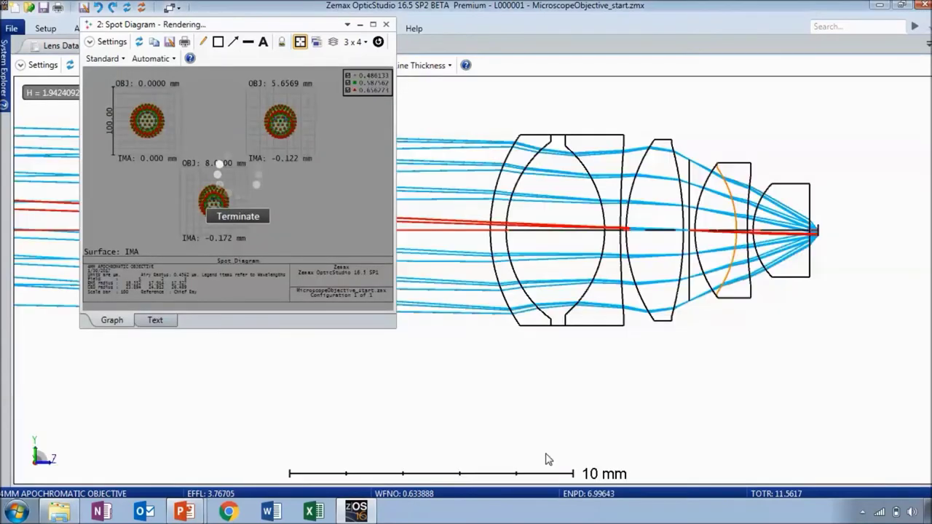
pyautogui.moveTo(167, 27); pyautogui.dragTo(174, 51)
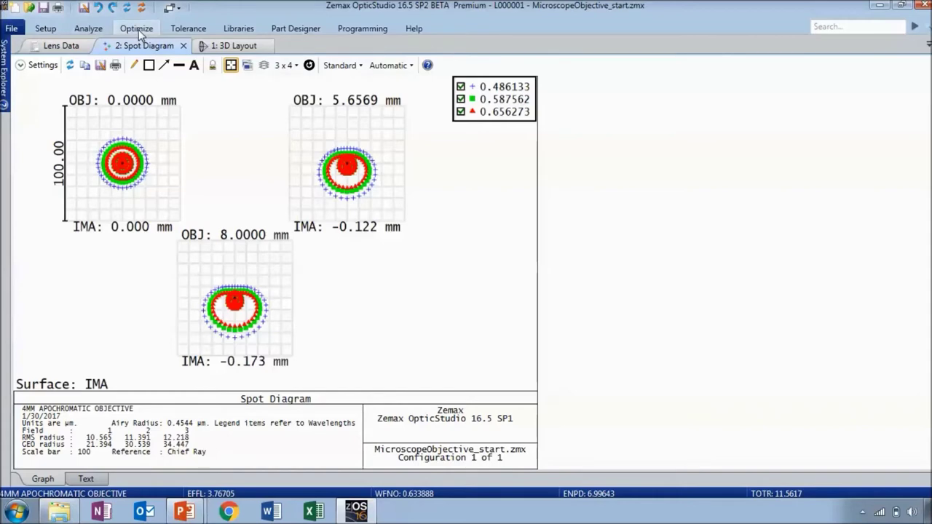
# - Open the Optimization Wizard and set the optimization criteria to Spot Radius
pyautogui.click(138, 29)
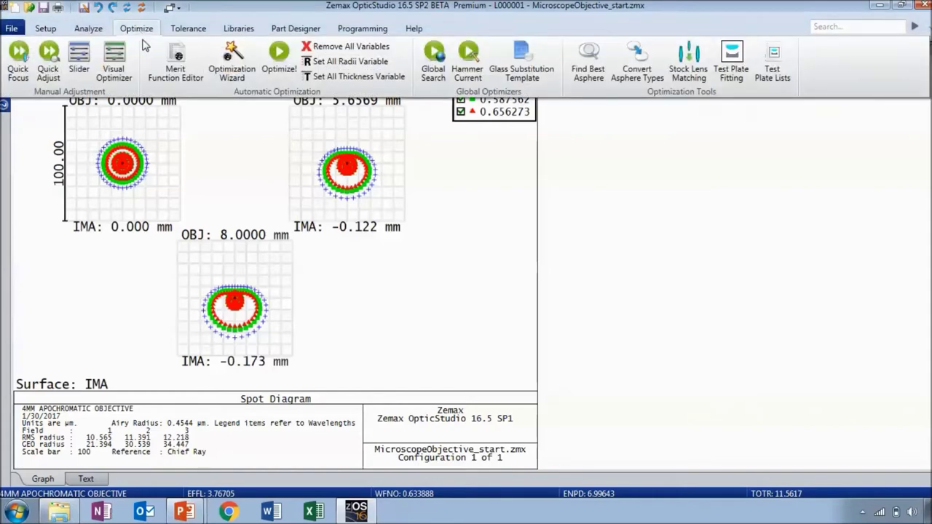
pyautogui.click(237, 81)
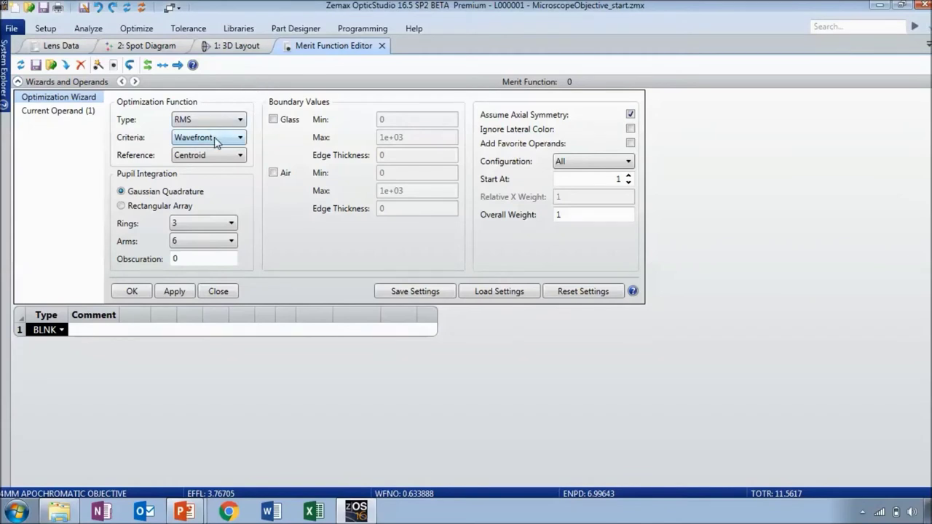
pyautogui.click(206, 138)
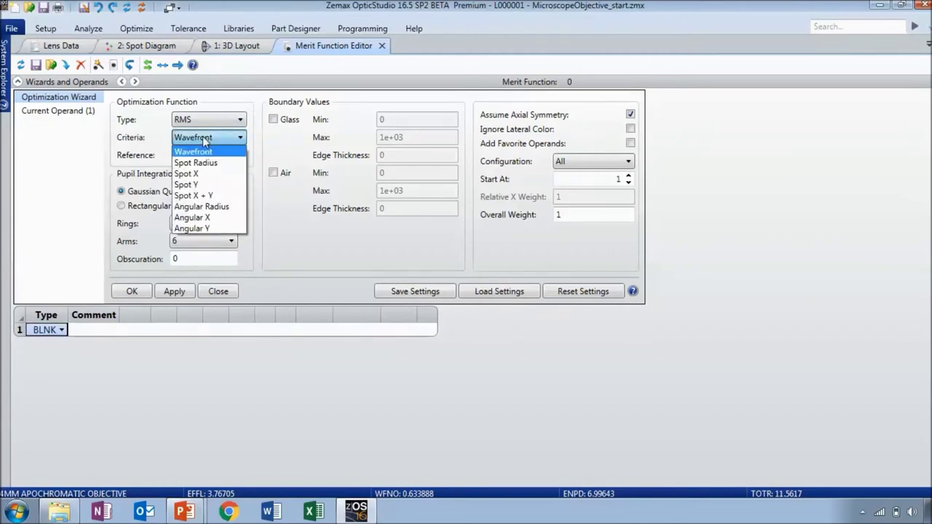
pyautogui.click(214, 164)
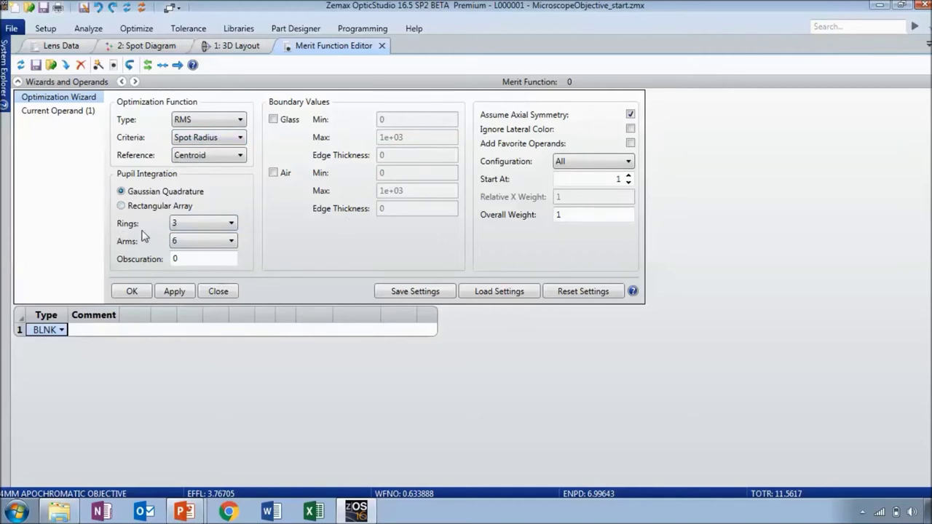
# - Read the Optimization Wizard help page on how the merit function is defined, and return to the Merit Function Editor
pyautogui.click(633, 292)
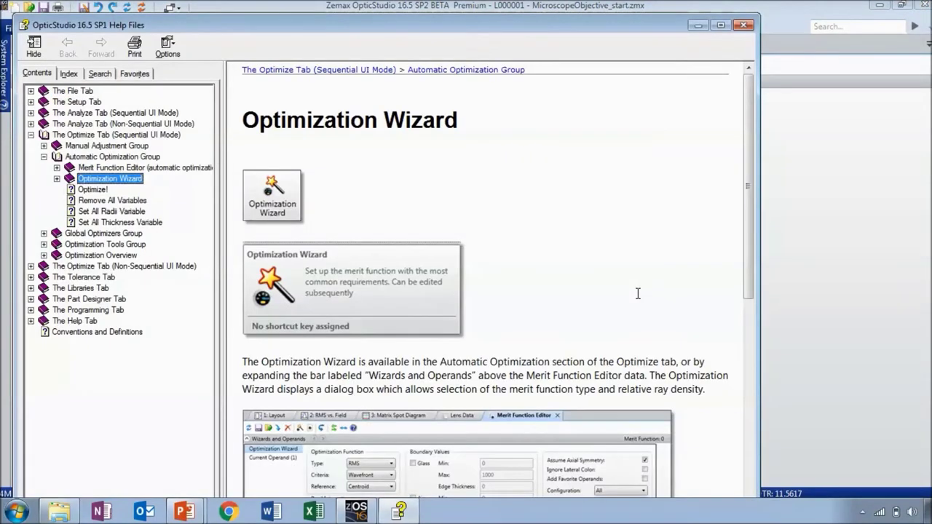
pyautogui.click(601, 291)
pyautogui.scroll(-5, 599, 291)
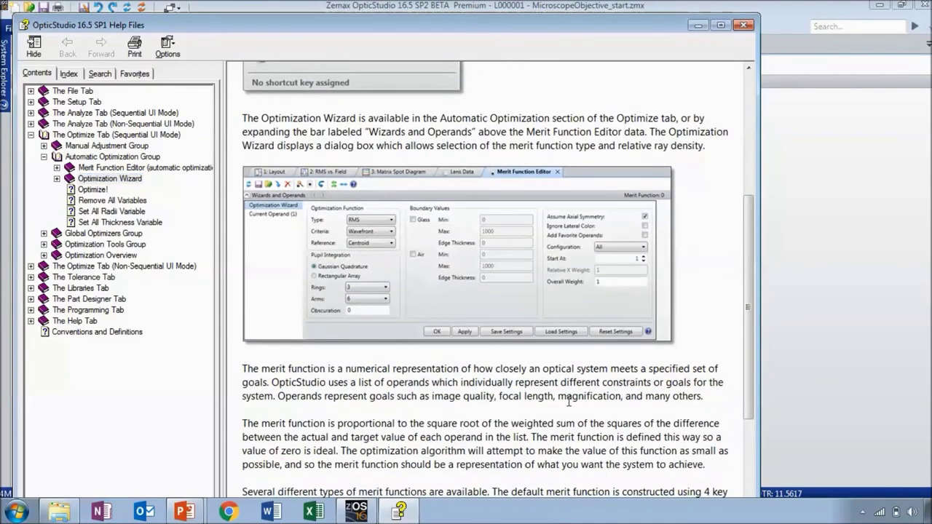
pyautogui.scroll(-2, 569, 401)
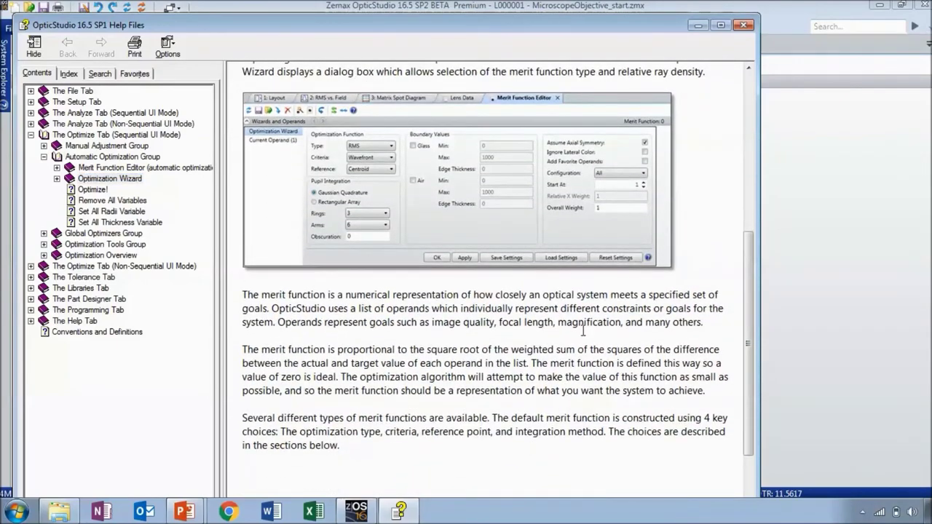
pyautogui.click(890, 282)
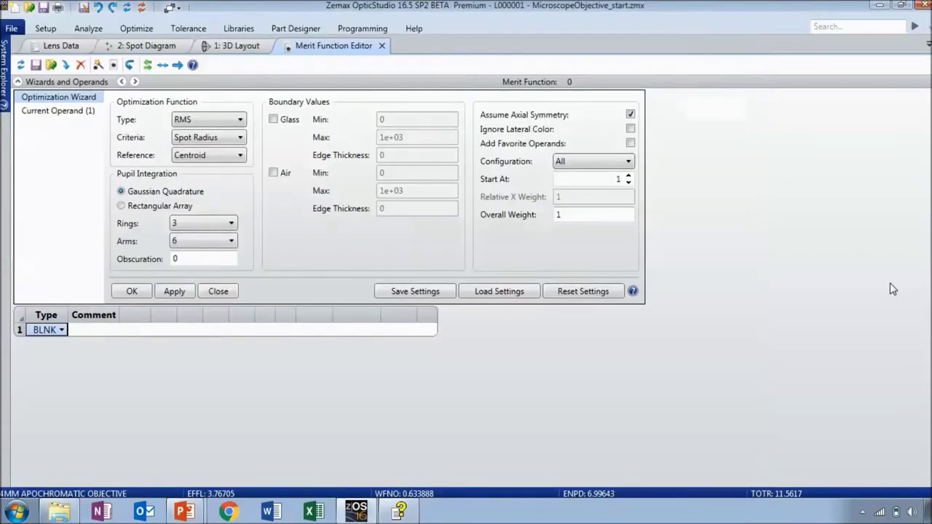
# - Set the pupil integration to 4 rings and enable glass boundary values with minimum 0.2, maximum 5 and edge thickness 0.2
pyautogui.click(211, 230)
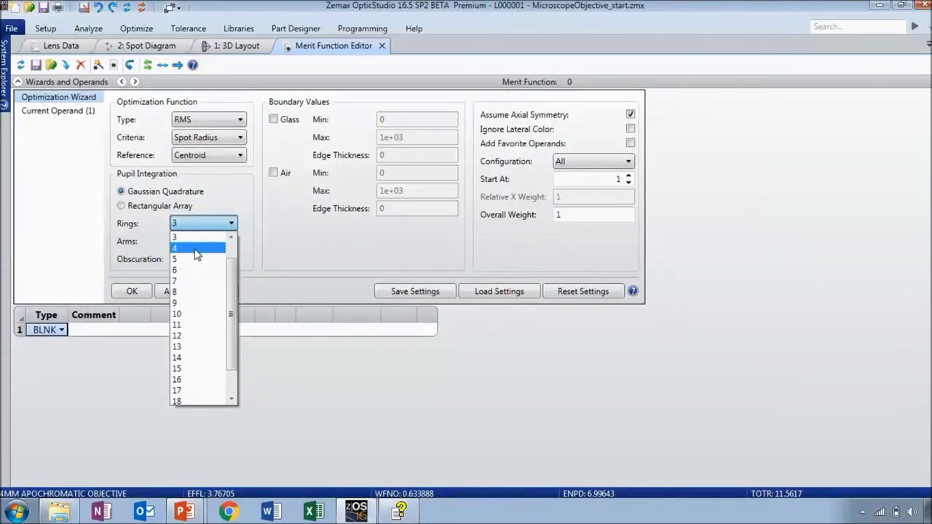
pyautogui.click(196, 248)
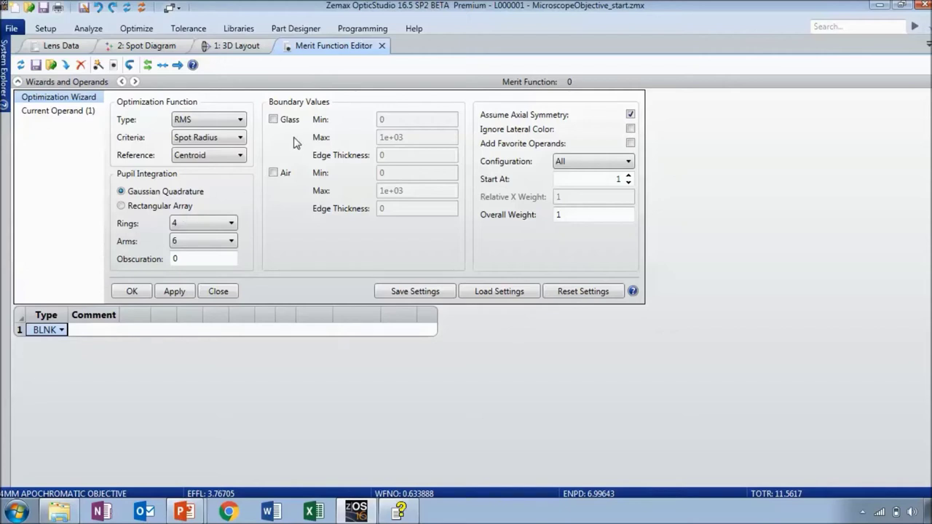
pyautogui.click(272, 120)
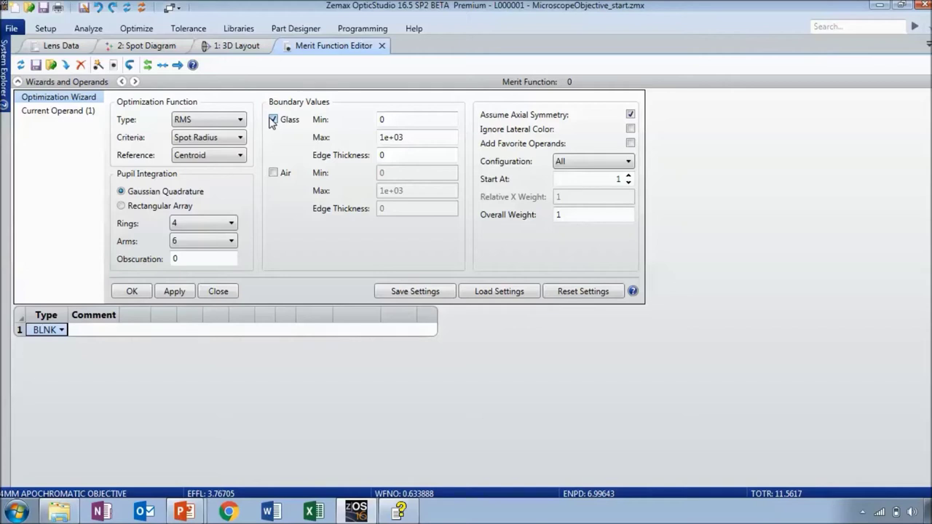
pyautogui.click(409, 117)
pyautogui.write('2')
pyautogui.click(413, 133)
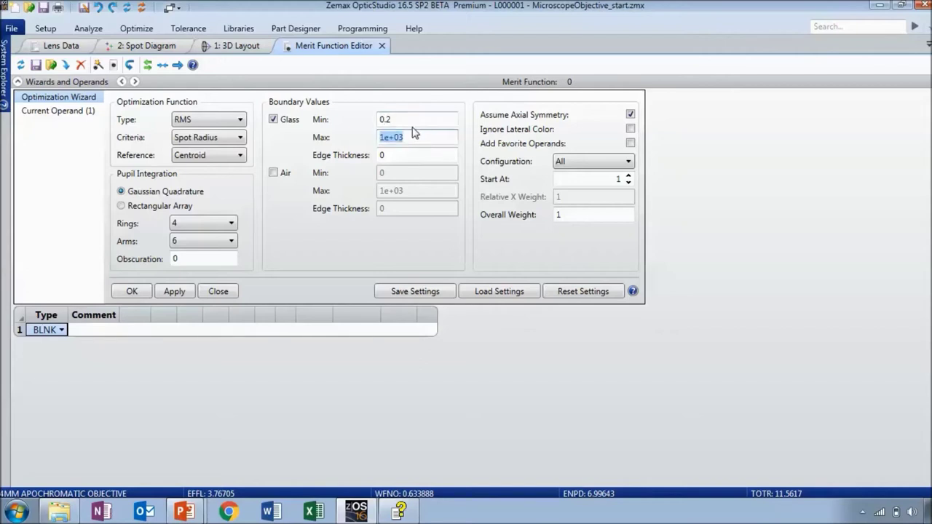
pyautogui.write('5')
pyautogui.click(392, 153)
pyautogui.write('.')
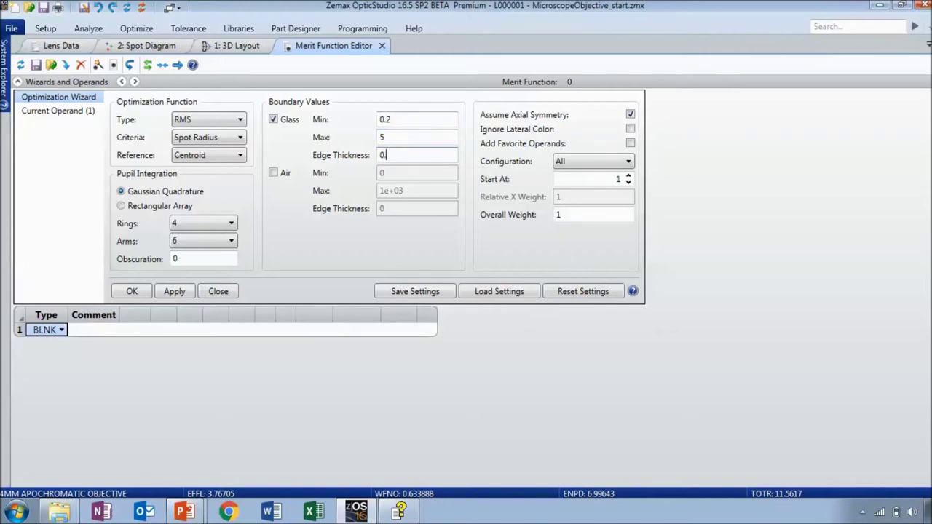
pyautogui.write('2')
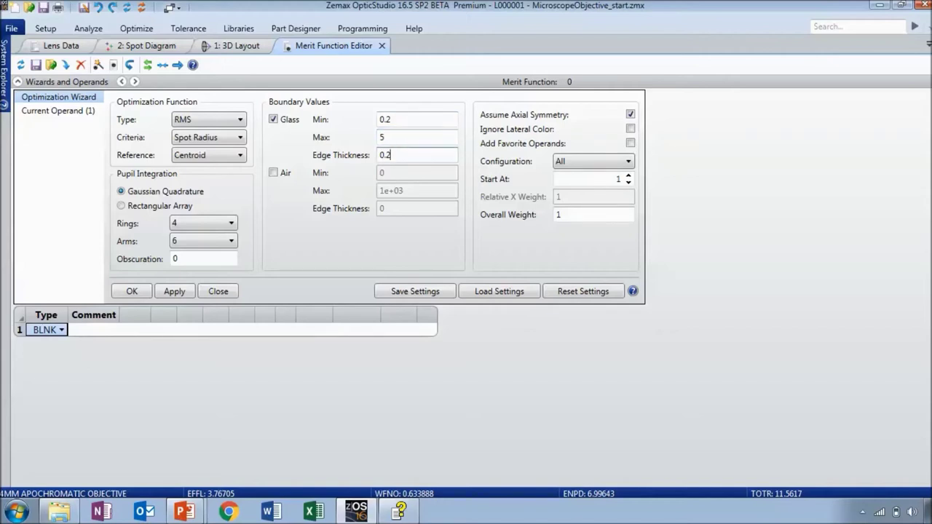
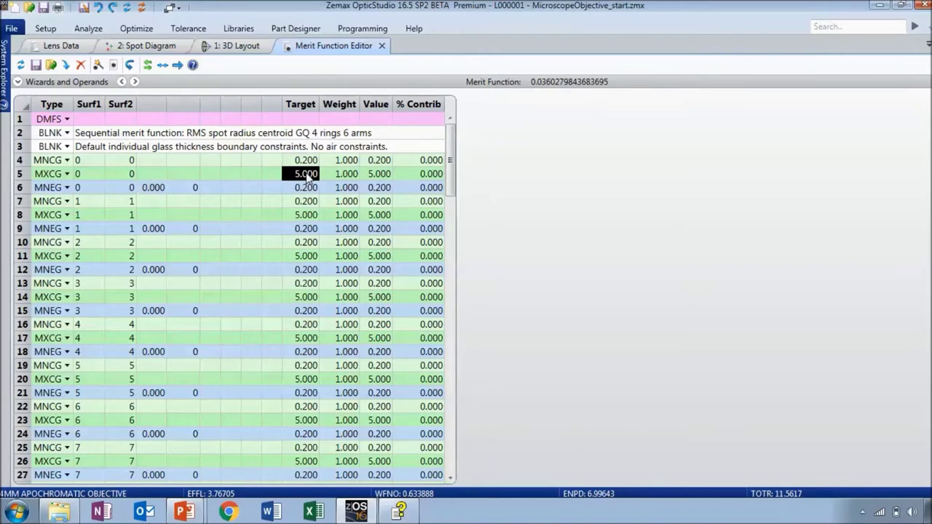
# - Review the boundary and ray operands in the merit function, and check the magnification requirement on the PowerPoint Requirements slide
pyautogui.moveTo(453, 156); pyautogui.dragTo(482, 277)
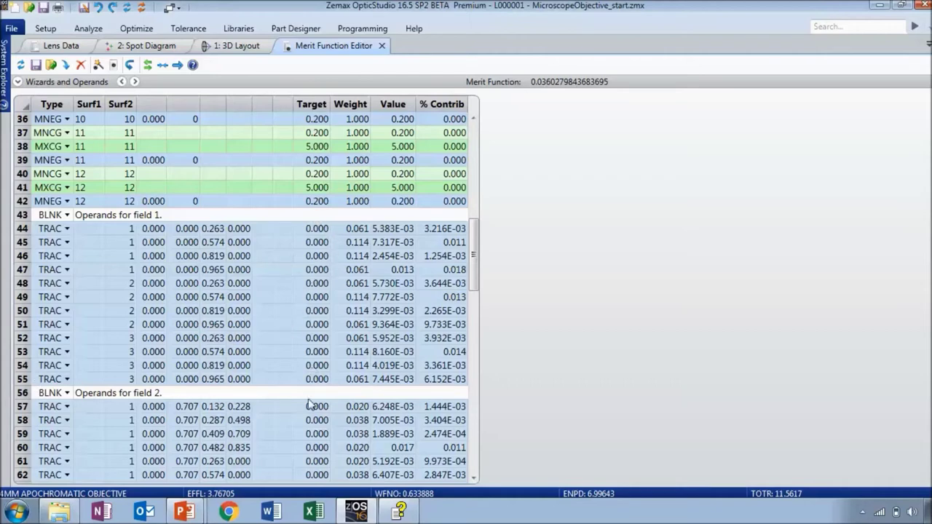
pyautogui.moveTo(479, 251); pyautogui.dragTo(476, 142)
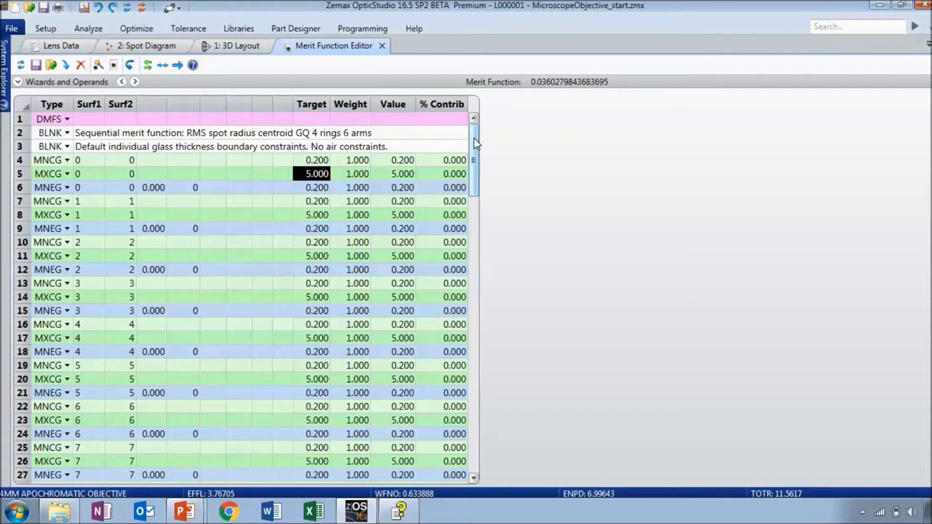
pyautogui.hotkey('alt', 'Tab')
pyautogui.hotkey('alt', 'Tab')
pyautogui.hotkey('alt', 'Tab')
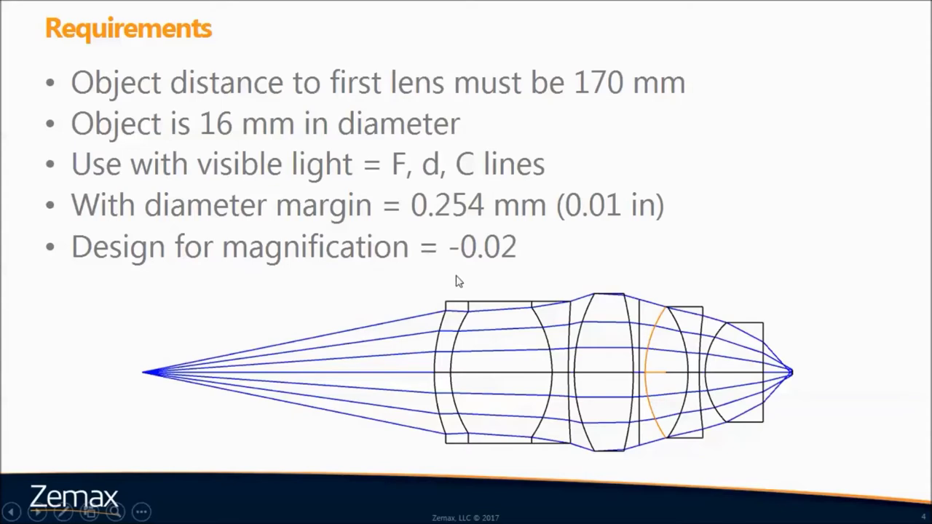
pyautogui.hotkey('alt', 'Tab')
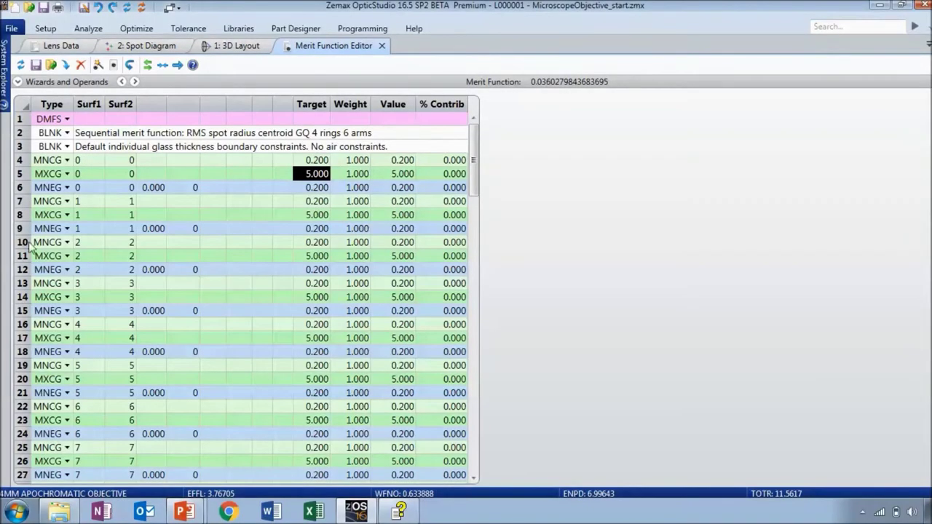
# - Insert two blank operand rows above the DMFS operand and change the first one to PMAG
pyautogui.click(46, 119)
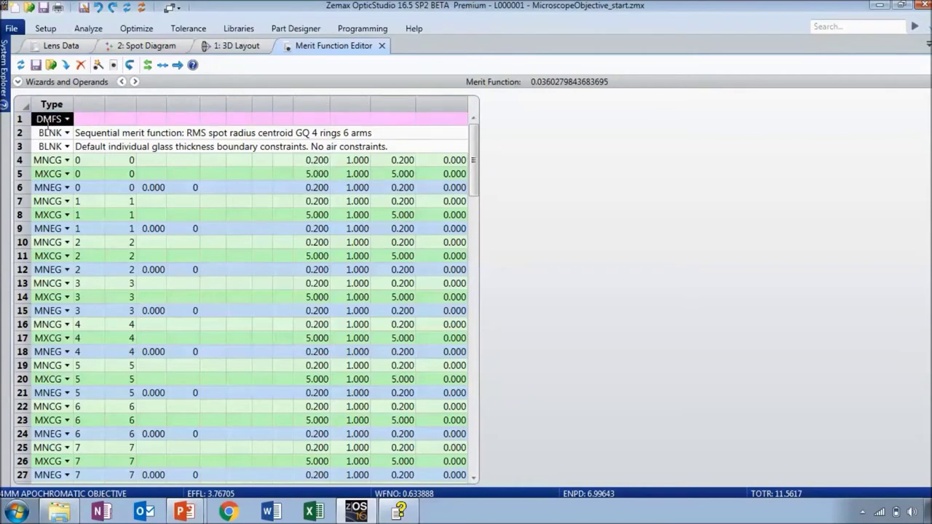
pyautogui.press('Insert')
pyautogui.press('Insert')
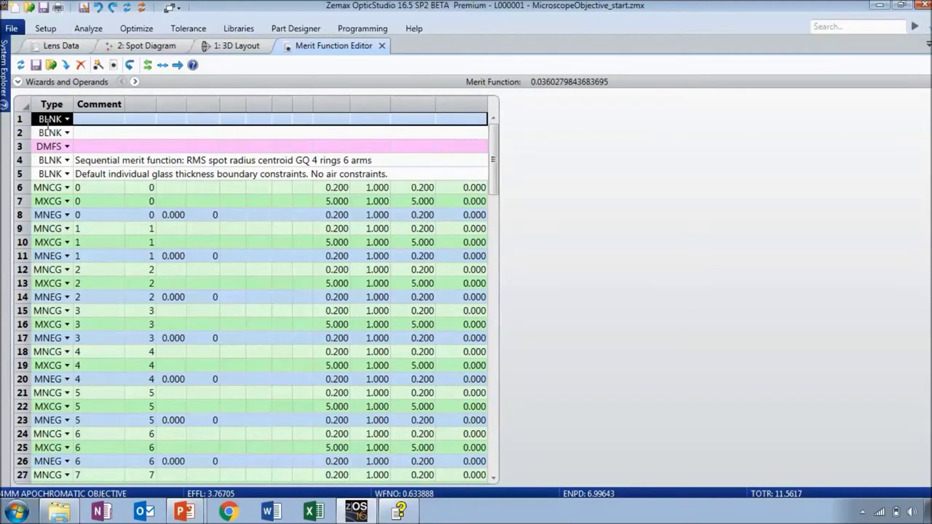
pyautogui.press('Tab')
pyautogui.click(46, 121)
pyautogui.write('pm')
pyautogui.click(44, 131)
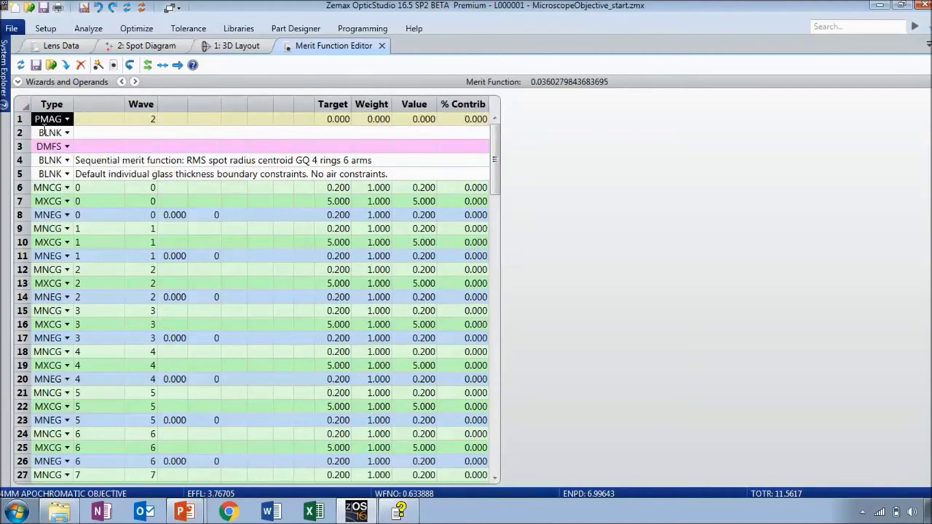
# - Set the PMAG operand's target to -0.020 and its weight to 1, and update the merit function
pyautogui.click(149, 121)
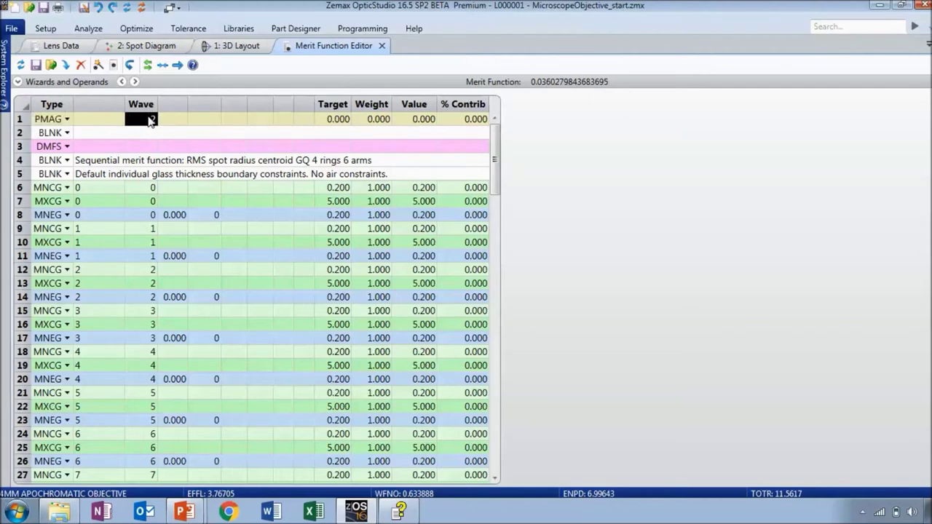
pyautogui.click(338, 120)
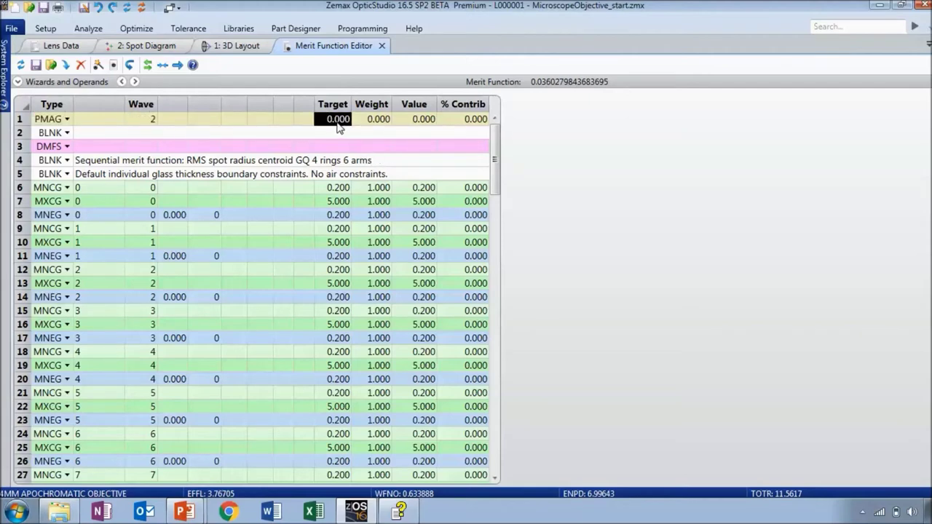
pyautogui.write('-0.')
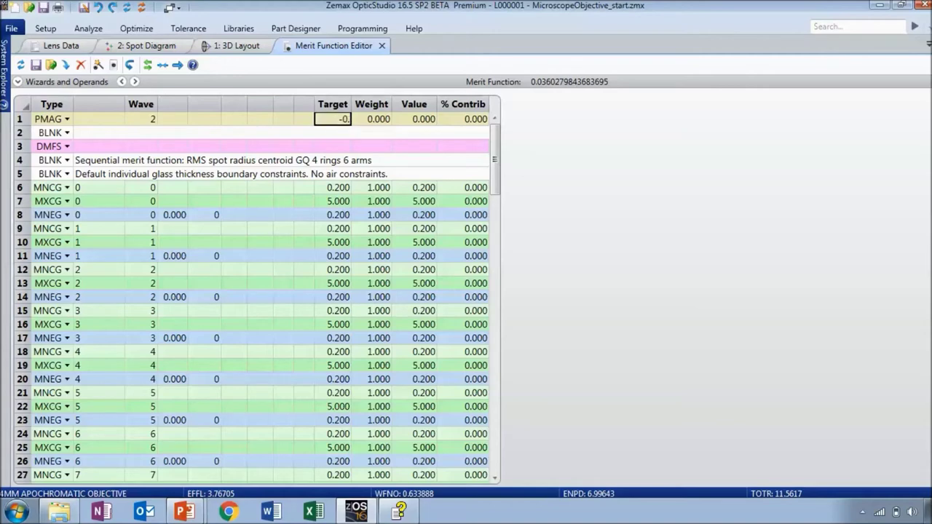
pyautogui.write('020')
pyautogui.press('Tab')
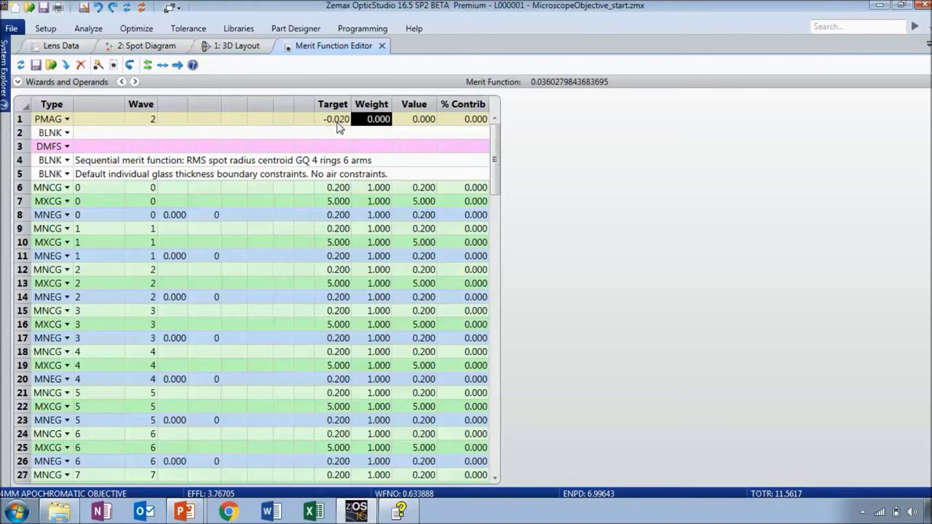
pyautogui.write('1')
pyautogui.press('Tab')
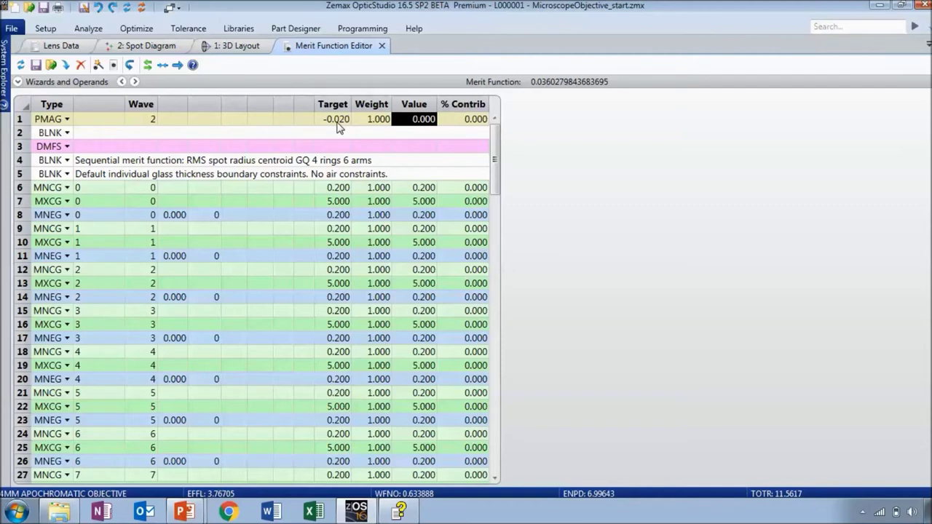
pyautogui.click(21, 66)
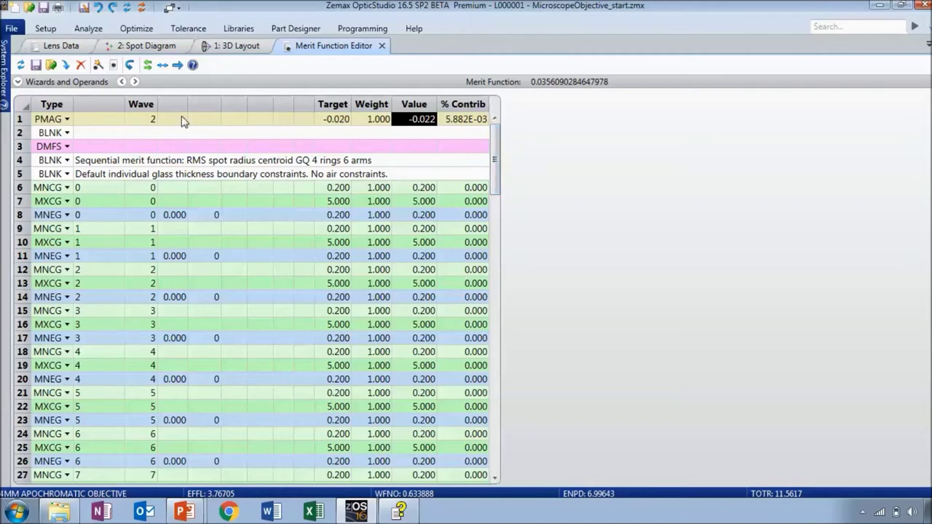
# - Run a local optimization with Damped Least Squares, 4 cores and automatic cycles, and exit when it finishes
pyautogui.click(132, 30)
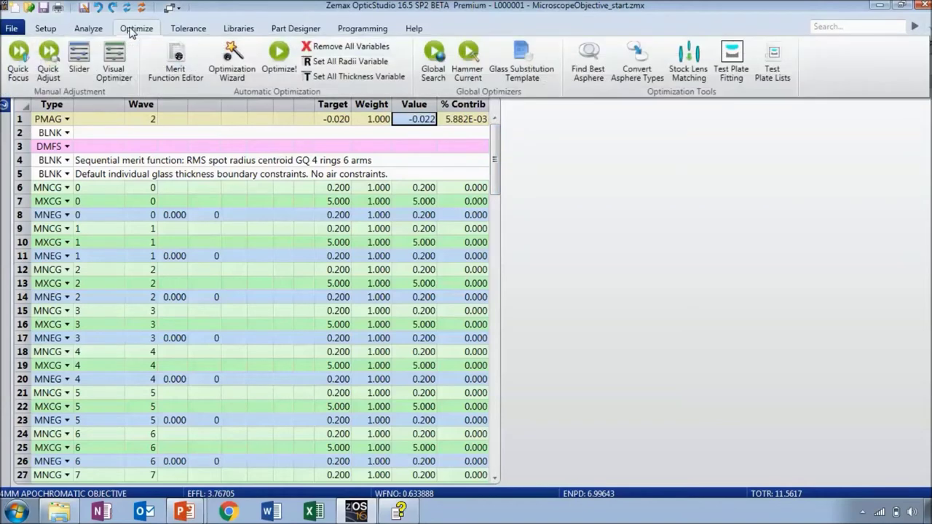
pyautogui.click(271, 75)
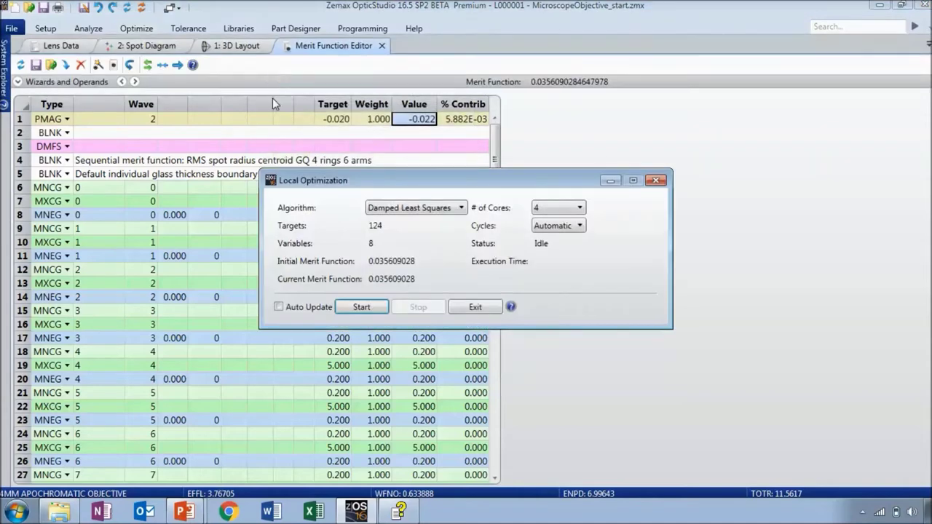
pyautogui.click(352, 310)
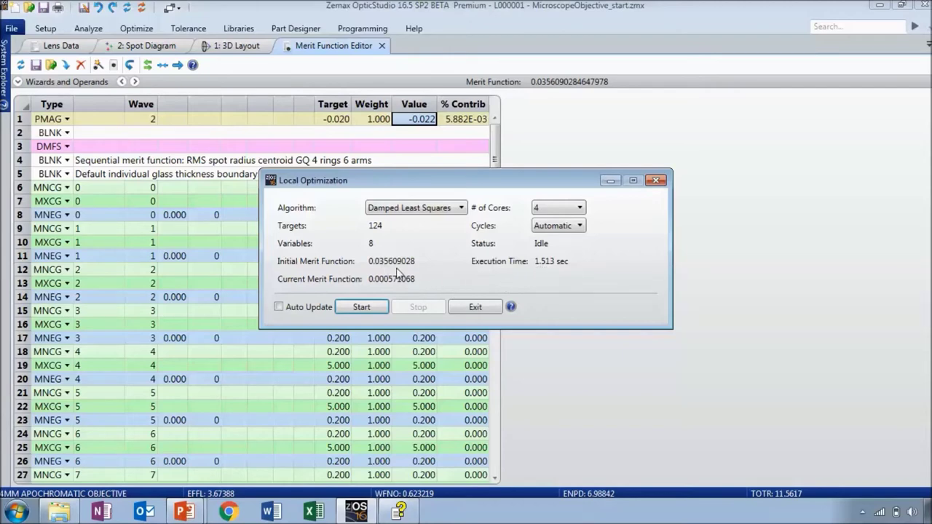
pyautogui.click(474, 307)
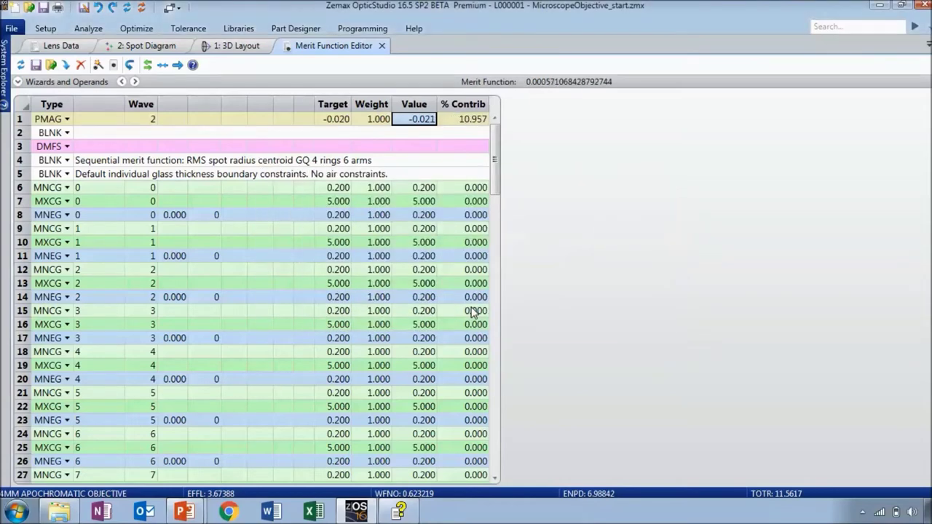
# - Refresh the 3D Layout and the Spot Diagram to examine the optimized lens shapes and spot sizes
pyautogui.click(226, 46)
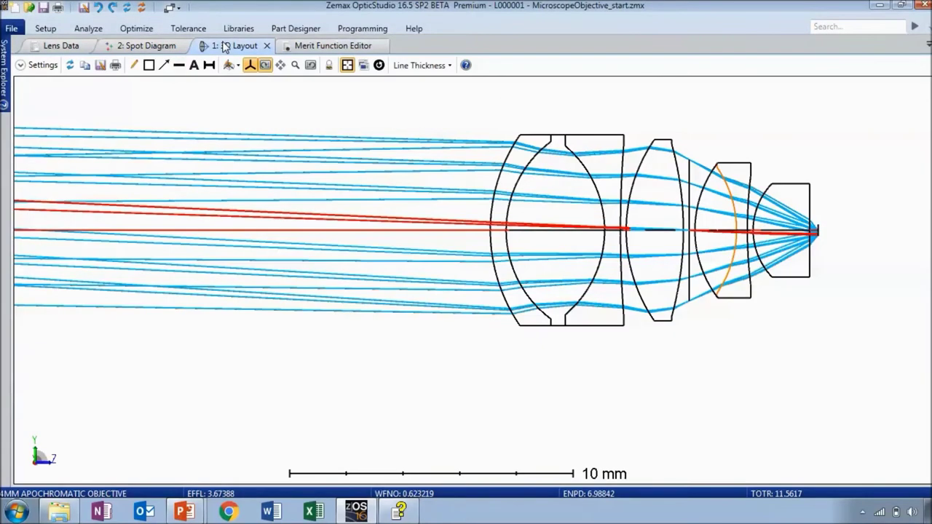
pyautogui.click(70, 65)
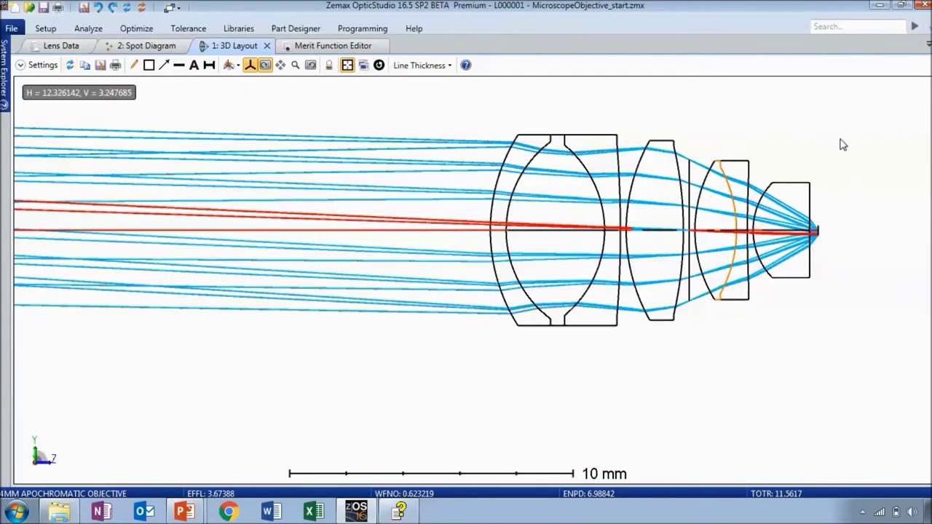
pyautogui.scroll(5, 843, 148)
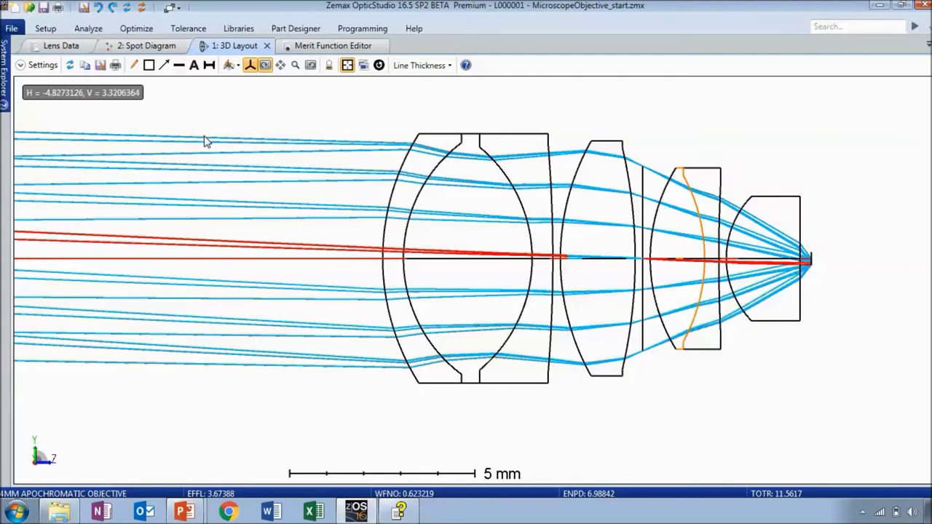
pyautogui.click(140, 45)
pyautogui.click(70, 65)
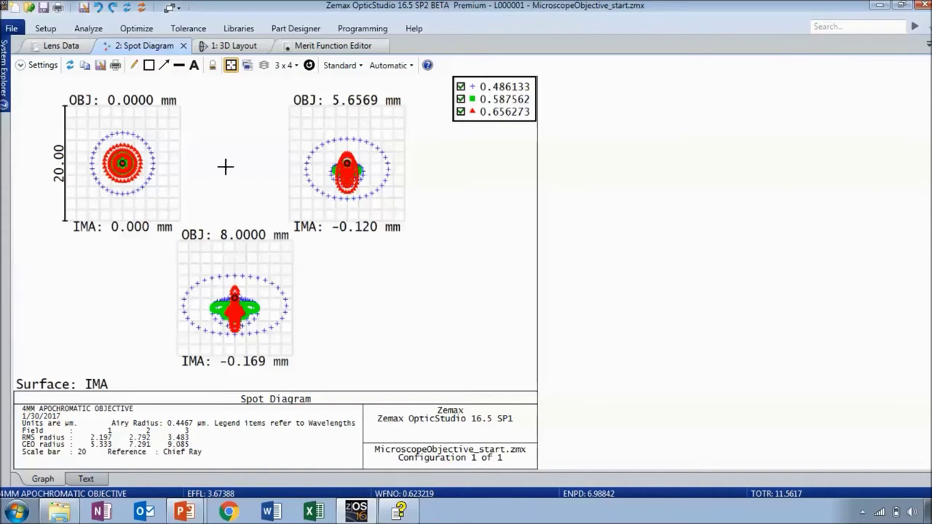
# - Open an Image Simulation analysis of the optimized objective
pyautogui.click(91, 27)
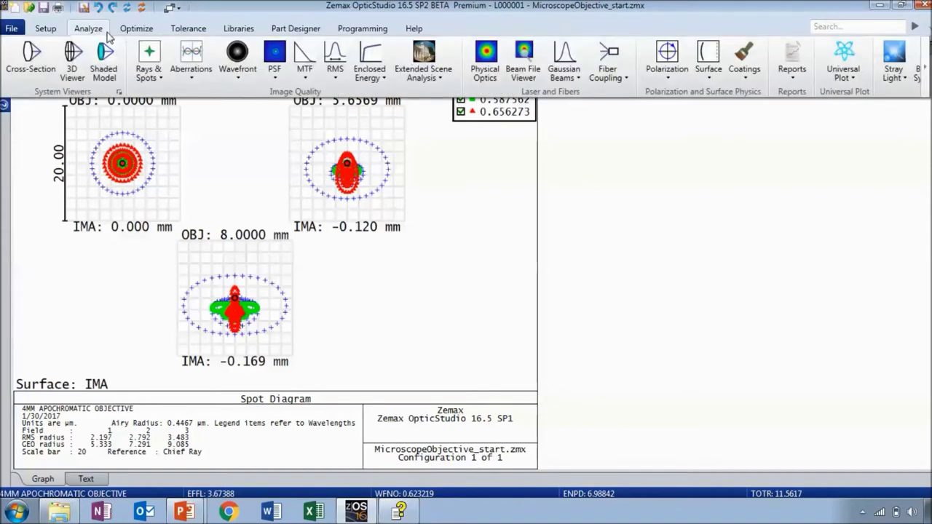
pyautogui.click(423, 64)
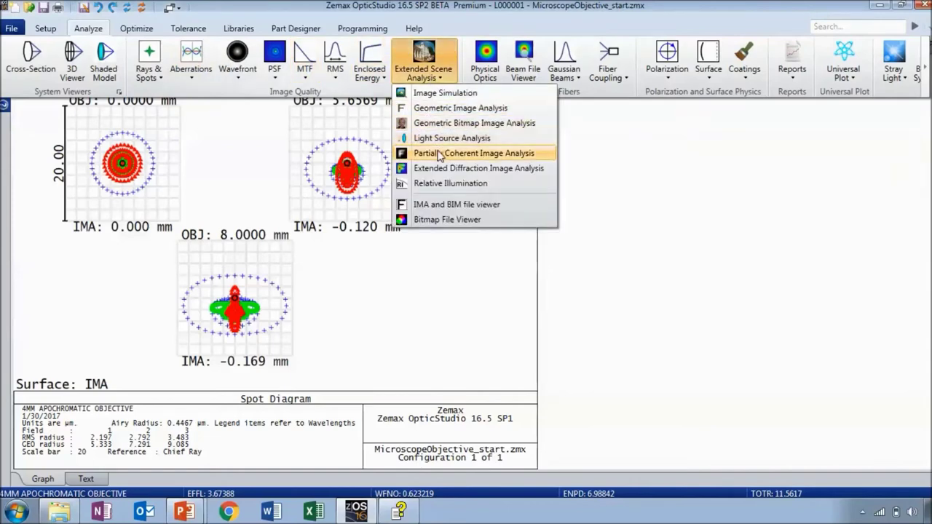
pyautogui.click(445, 93)
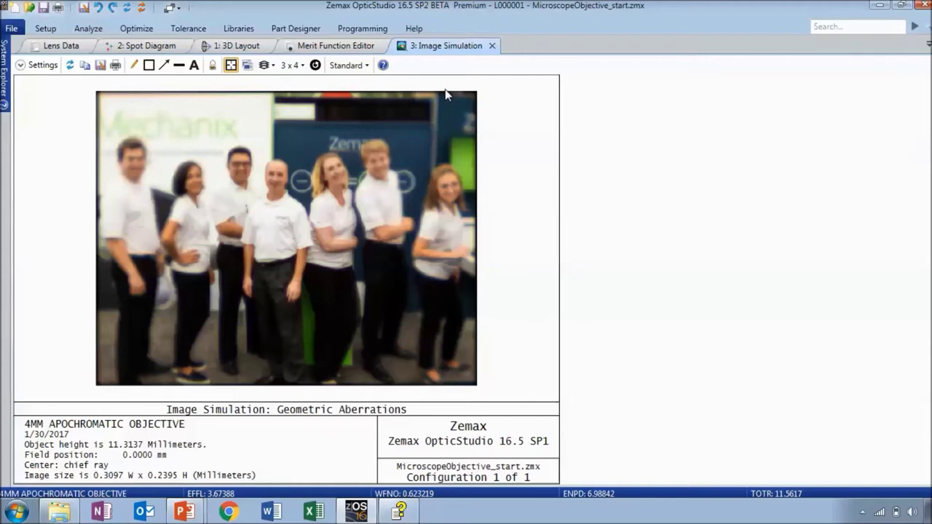
# - Return to the Lens Data, run Hammer optimization with Damped Least Squares for about 29 seconds, stop it and exit
pyautogui.click(65, 46)
pyautogui.click(196, 137)
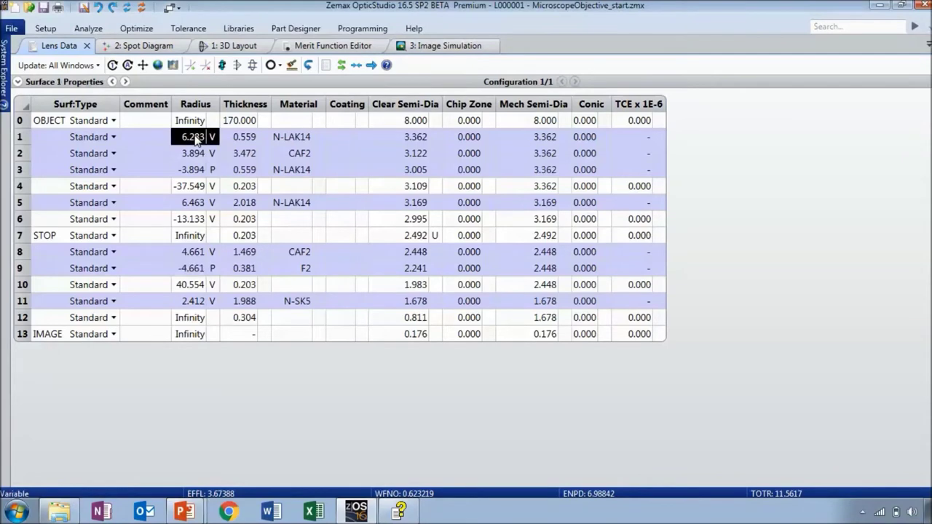
pyautogui.click(137, 29)
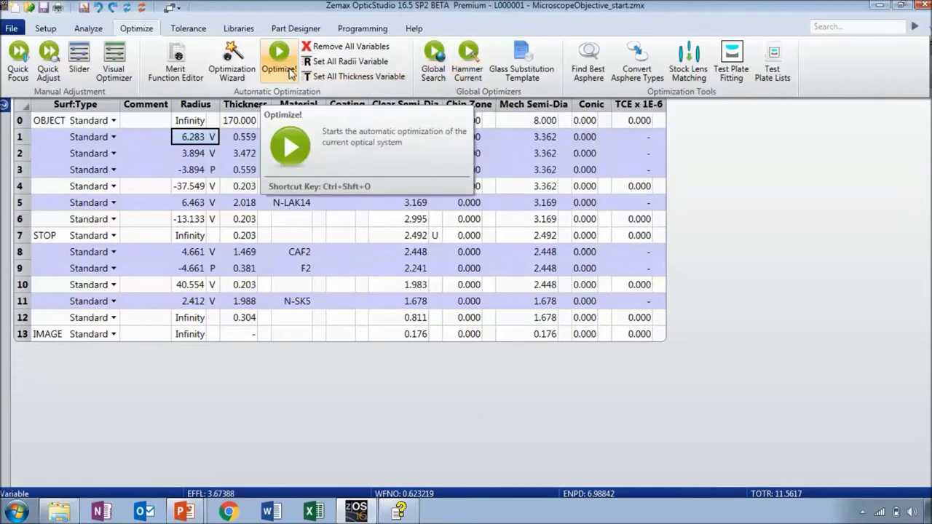
pyautogui.click(469, 70)
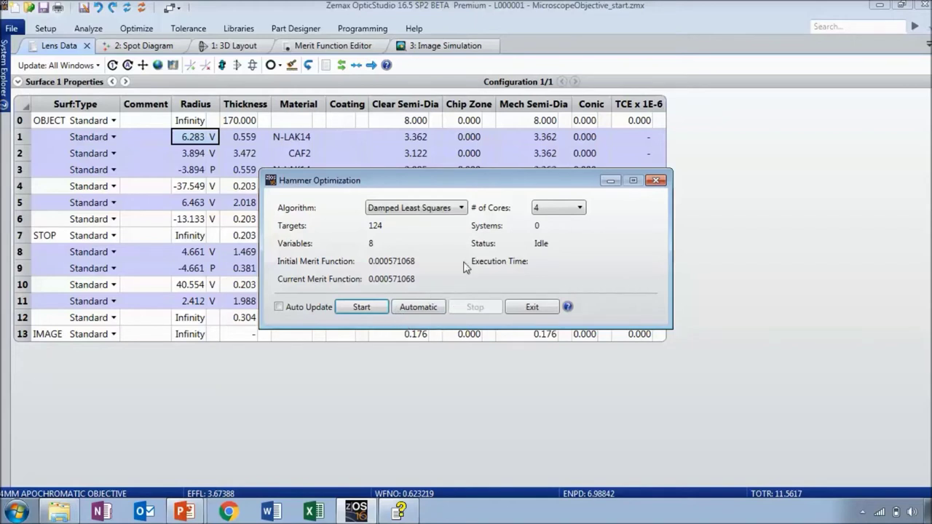
pyautogui.click(361, 307)
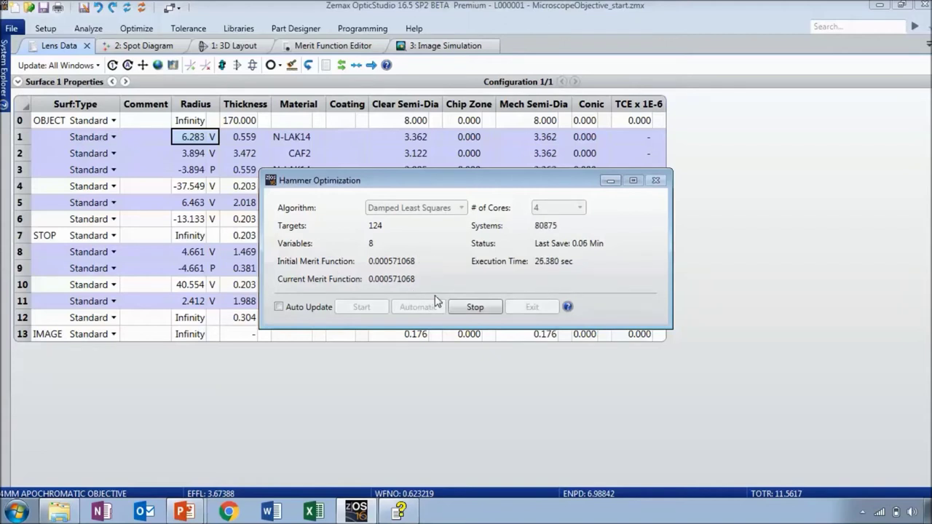
pyautogui.click(459, 308)
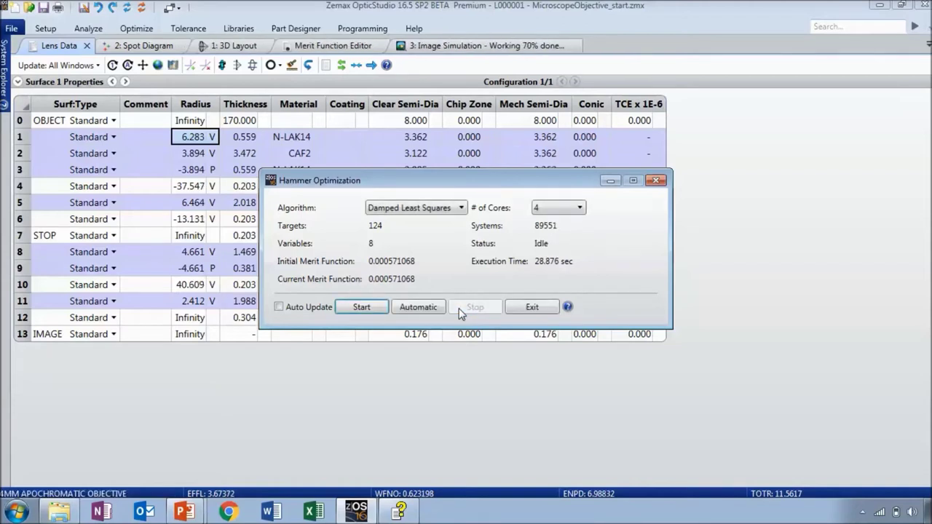
pyautogui.click(531, 308)
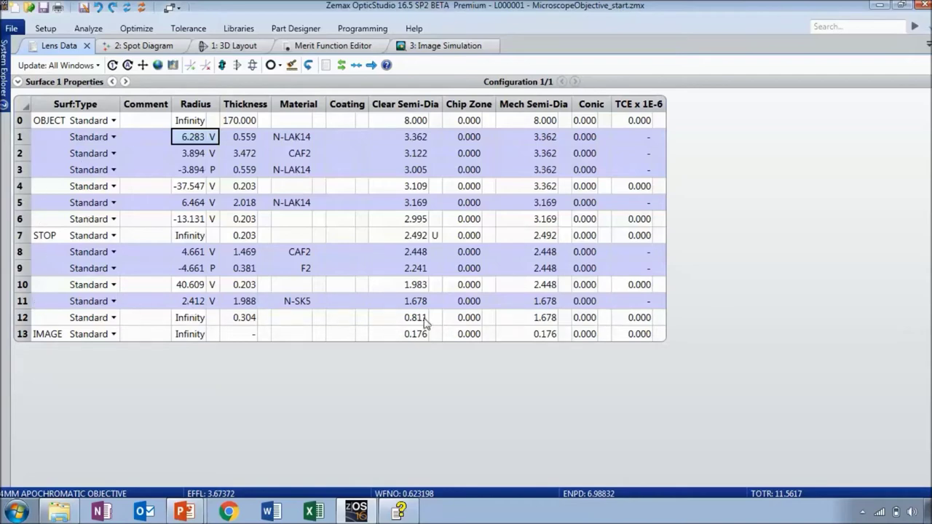
# - Run Find Best Asphere over surfaces 0 to 13 with the asphere type set to Conic
pyautogui.click(592, 321)
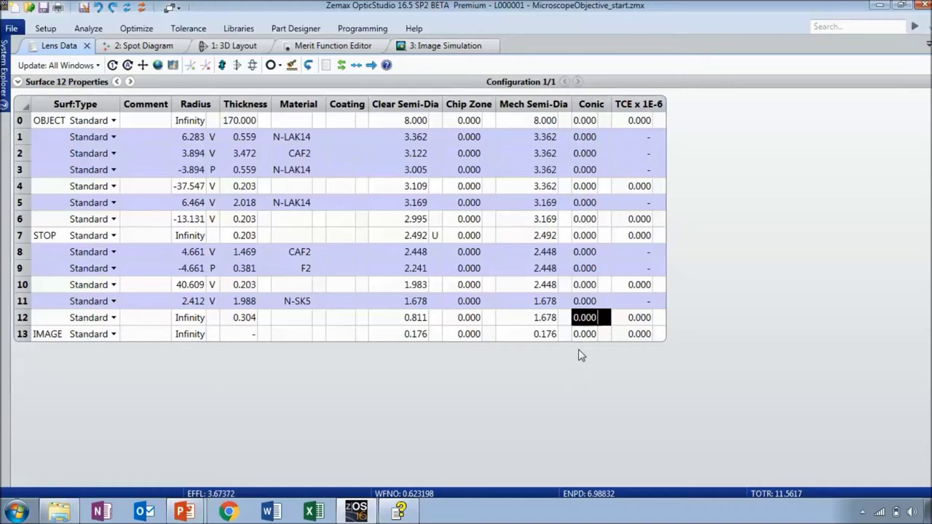
pyautogui.click(132, 31)
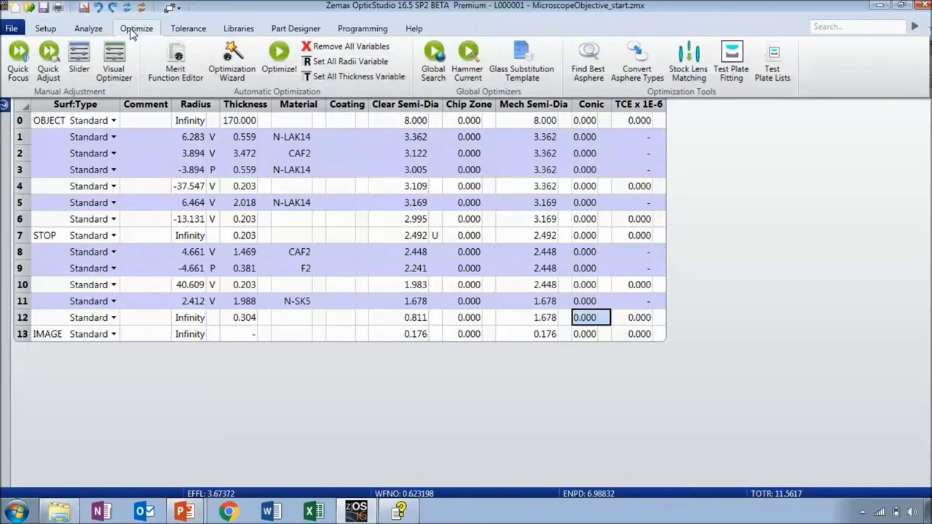
pyautogui.click(583, 81)
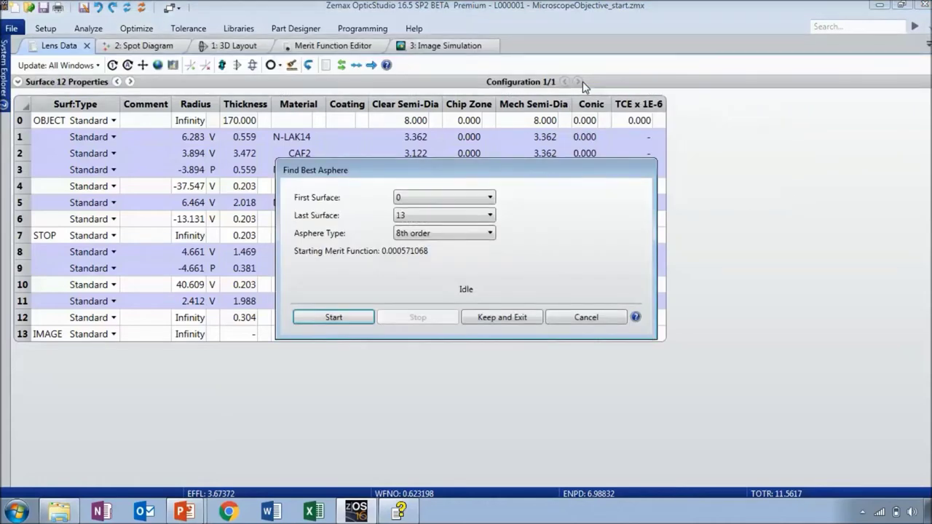
pyautogui.click(458, 234)
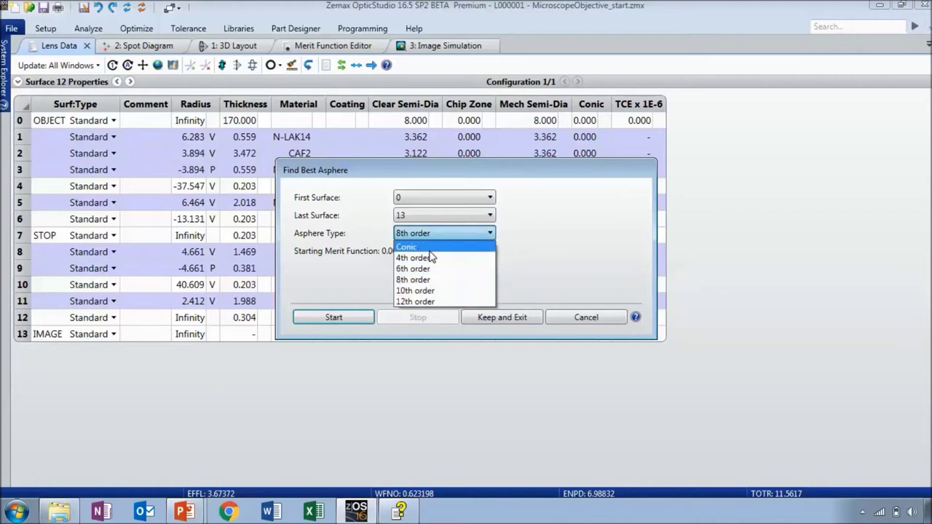
pyautogui.press('Escape')
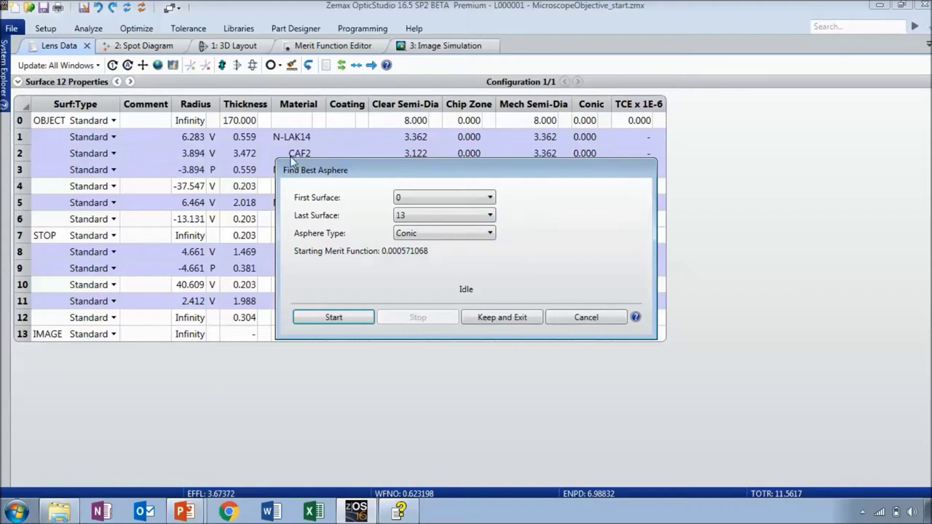
pyautogui.moveTo(327, 168); pyautogui.dragTo(434, 235)
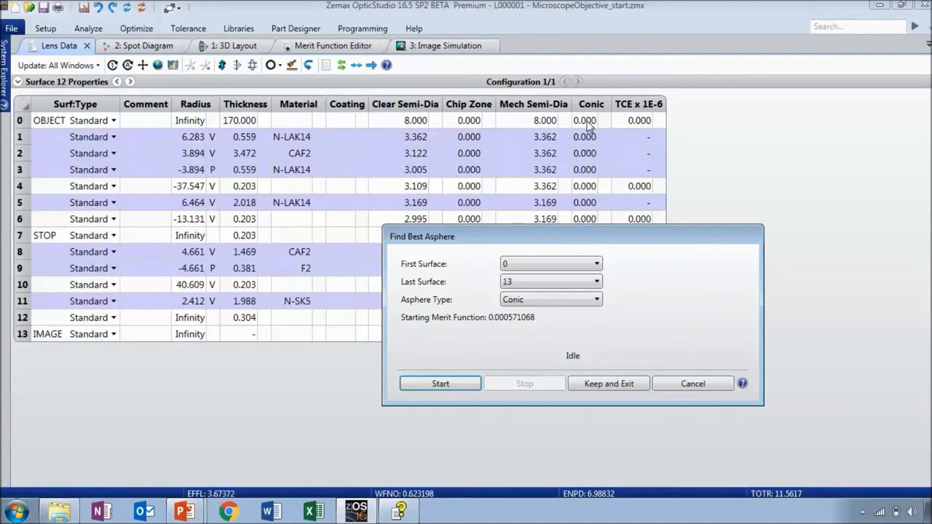
pyautogui.moveTo(592, 240); pyautogui.dragTo(597, 227)
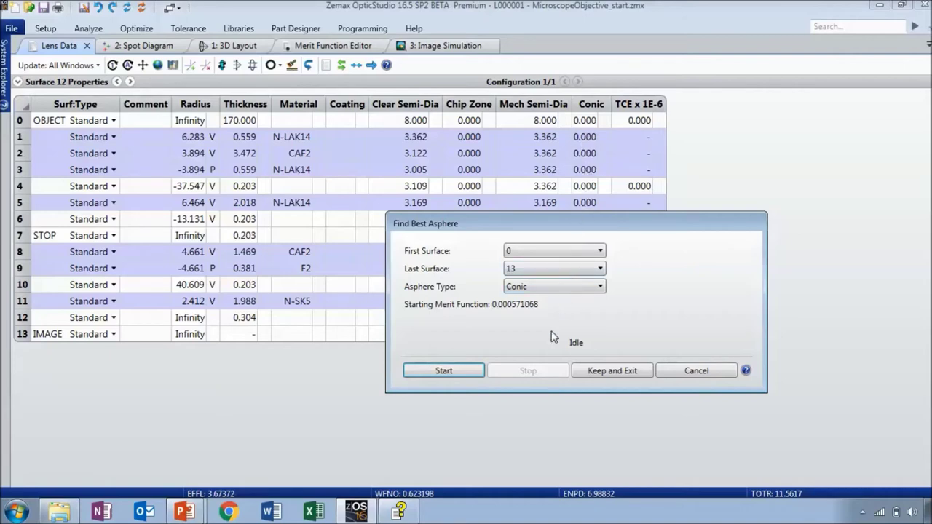
pyautogui.click(443, 371)
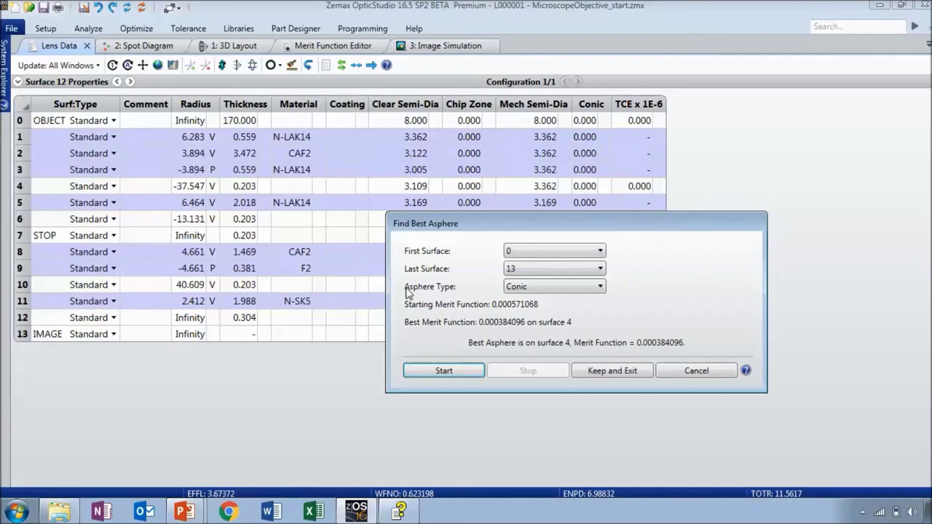
# - Review the available asphere types, leave Conic selected, keep the best asphere result and exit the tool
pyautogui.click(564, 290)
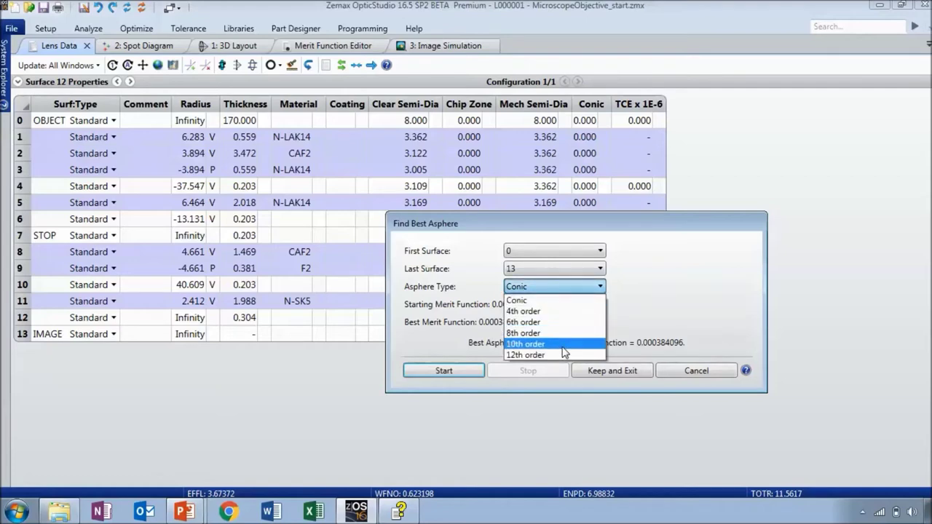
pyautogui.click(666, 295)
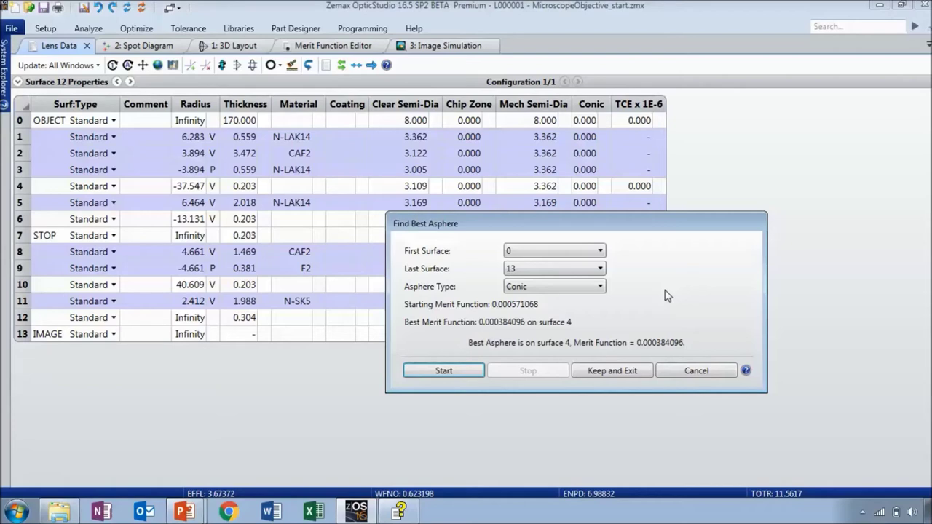
pyautogui.click(601, 372)
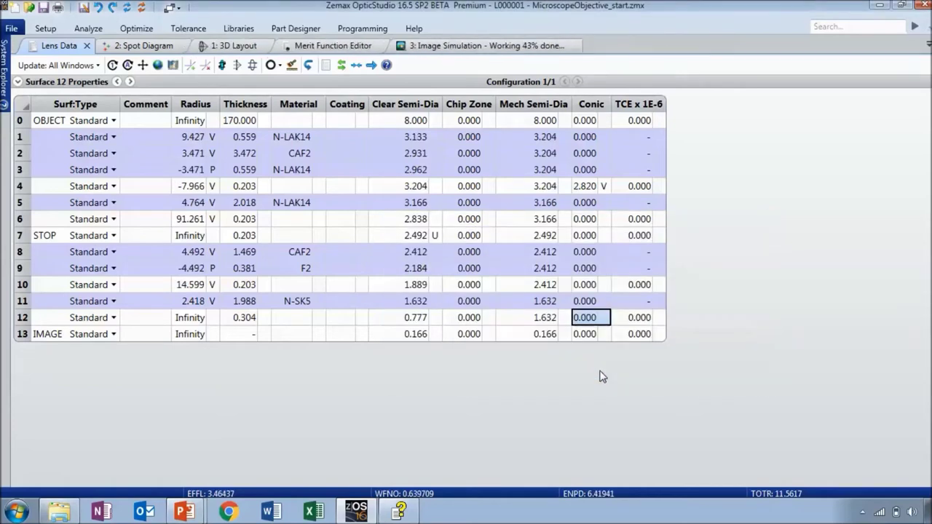
# - Check surface 4's conic in the Lens Data and refresh the Spot Diagram to examine the spot sizes
pyautogui.click(587, 188)
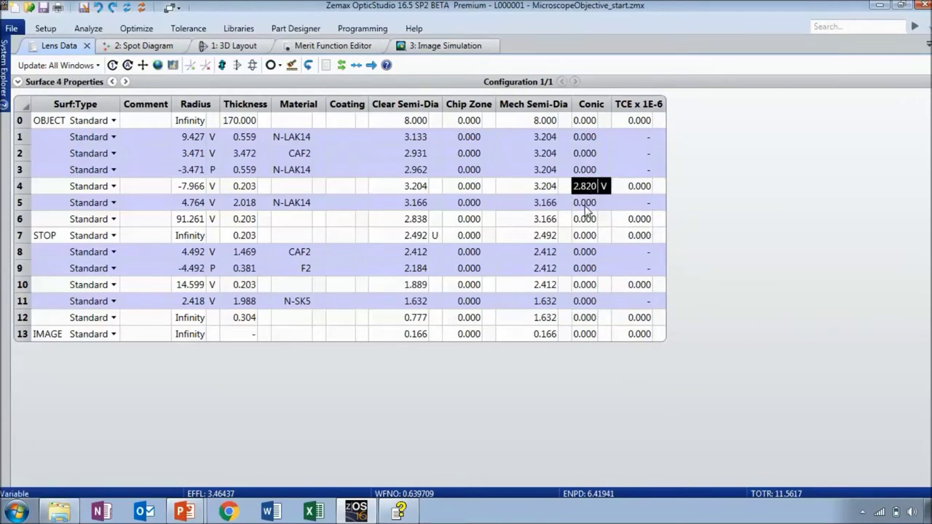
pyautogui.click(146, 46)
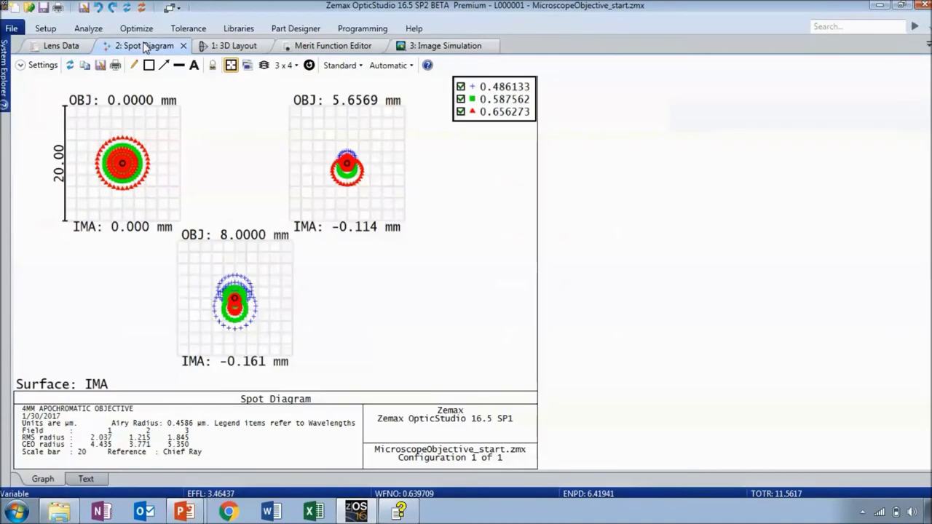
pyautogui.click(70, 65)
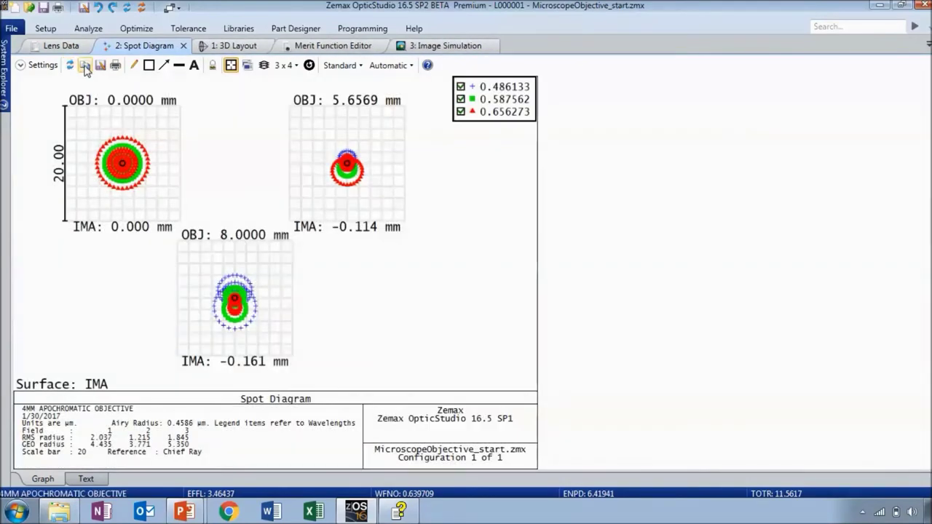
# - Run Hammer optimization with Damped Least Squares on 4 cores for about 22 seconds, stop it and exit
pyautogui.click(137, 30)
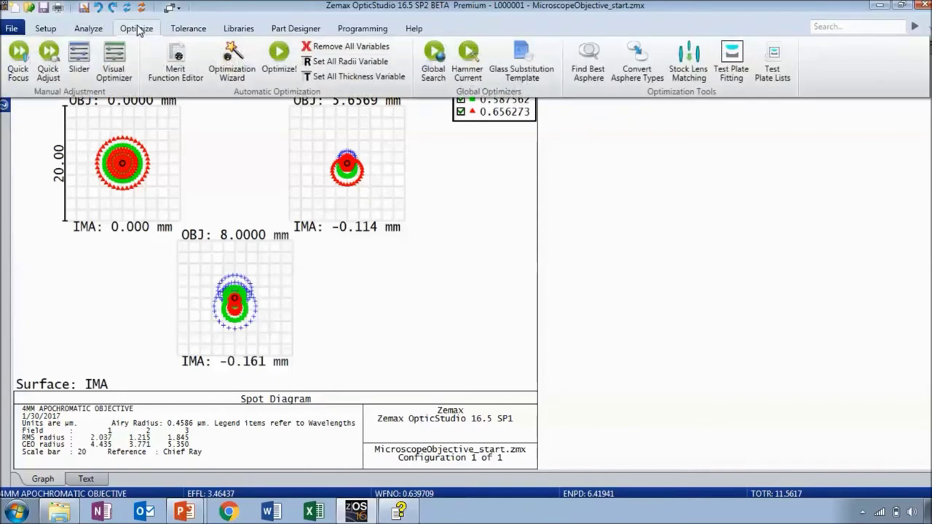
pyautogui.click(464, 60)
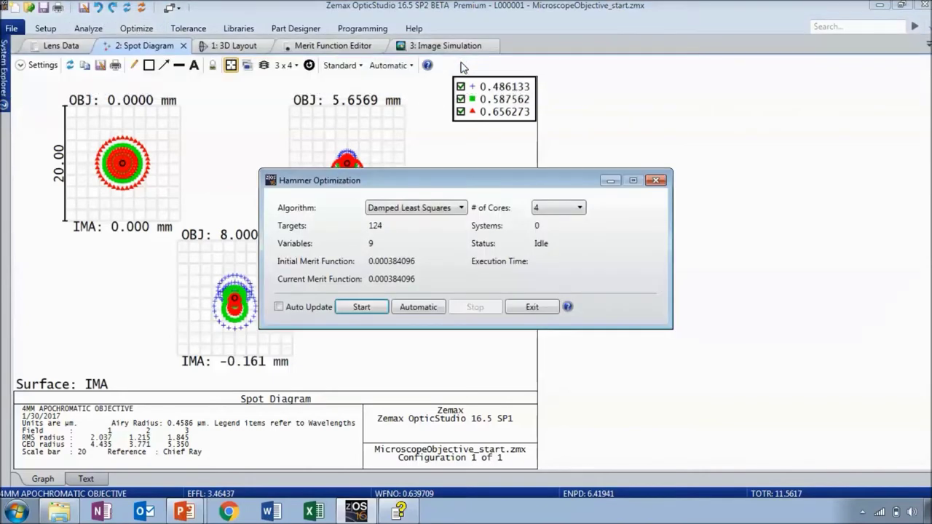
pyautogui.click(378, 307)
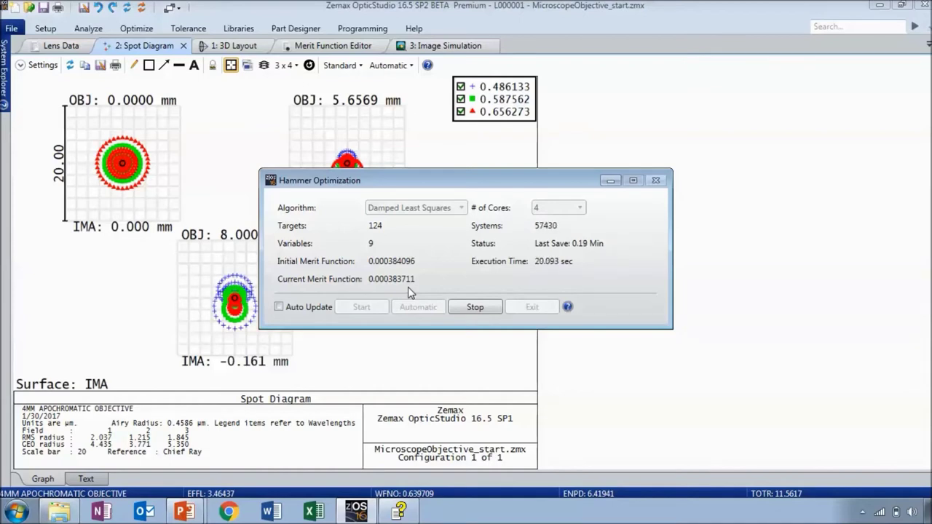
pyautogui.click(475, 308)
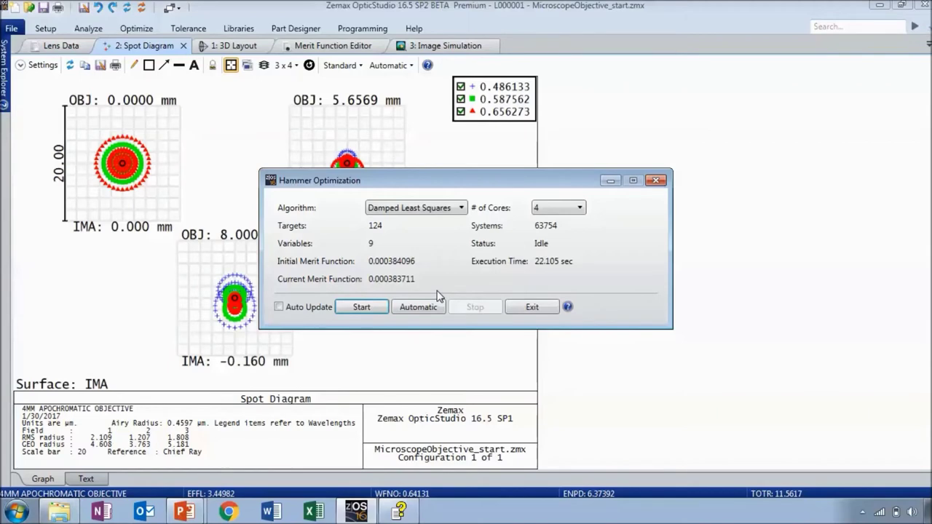
pyautogui.click(524, 309)
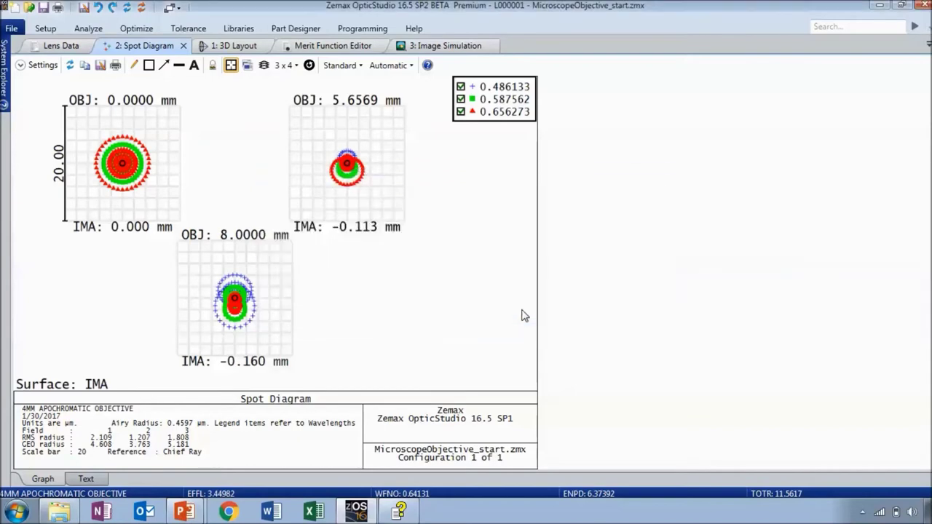
# - Refresh the Spot Diagram and configure the 3D Layout to color rays by Field # with a Y Fan ray pattern
pyautogui.click(70, 64)
pyautogui.click(224, 48)
pyautogui.click(46, 67)
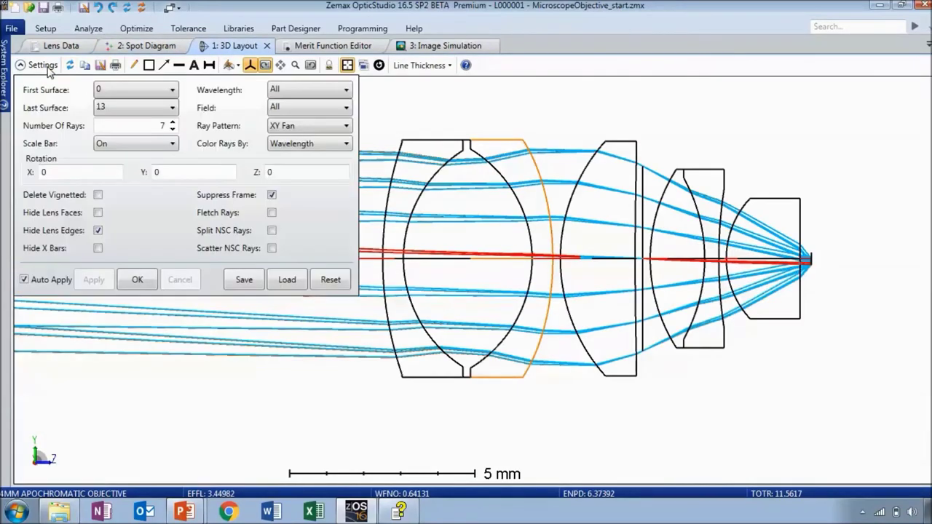
pyautogui.click(286, 145)
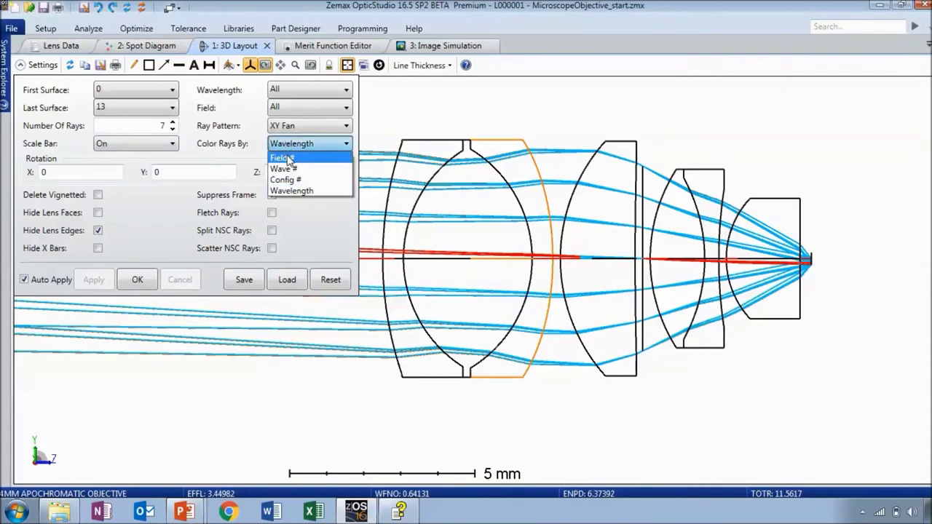
pyautogui.click(290, 158)
pyautogui.click(295, 128)
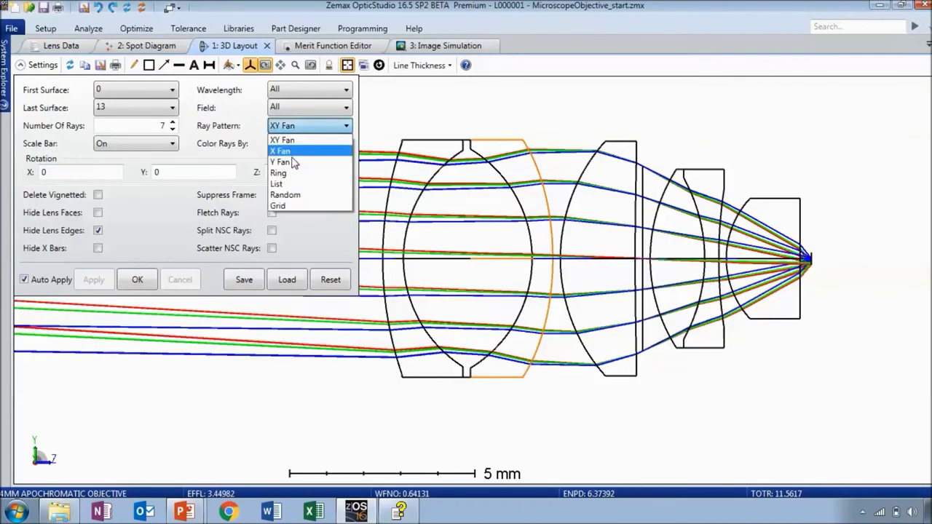
pyautogui.click(294, 162)
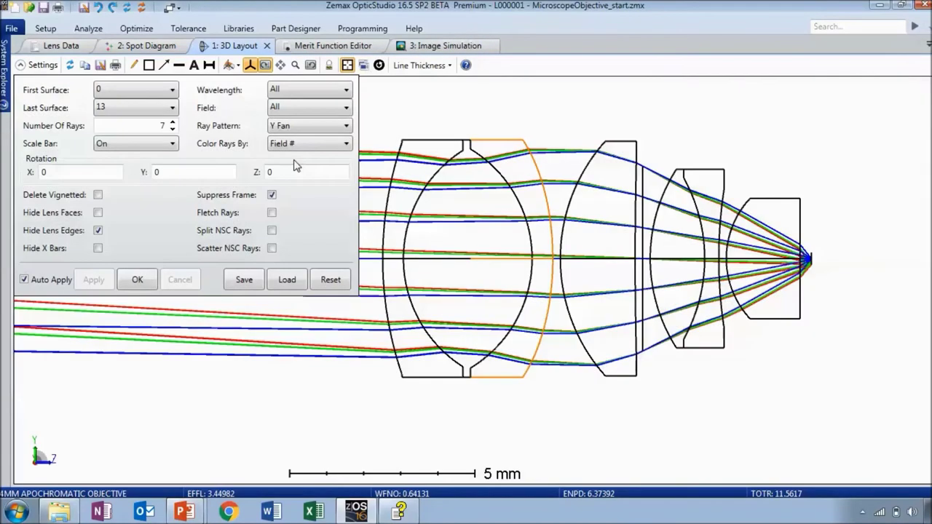
pyautogui.click(140, 278)
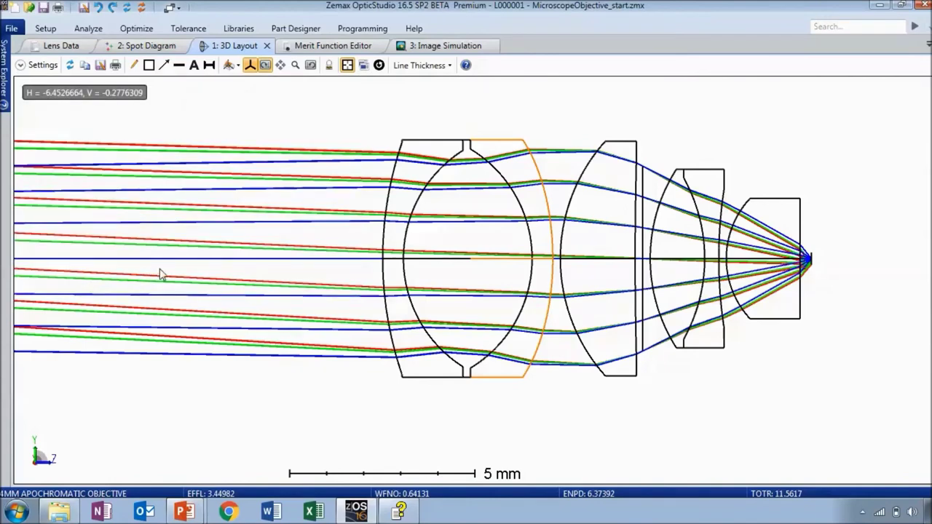
# - Undock the 3D Layout and place it over the lower part of the Lens Data, enlarged on the first lens group
pyautogui.scroll(2, 664, 230)
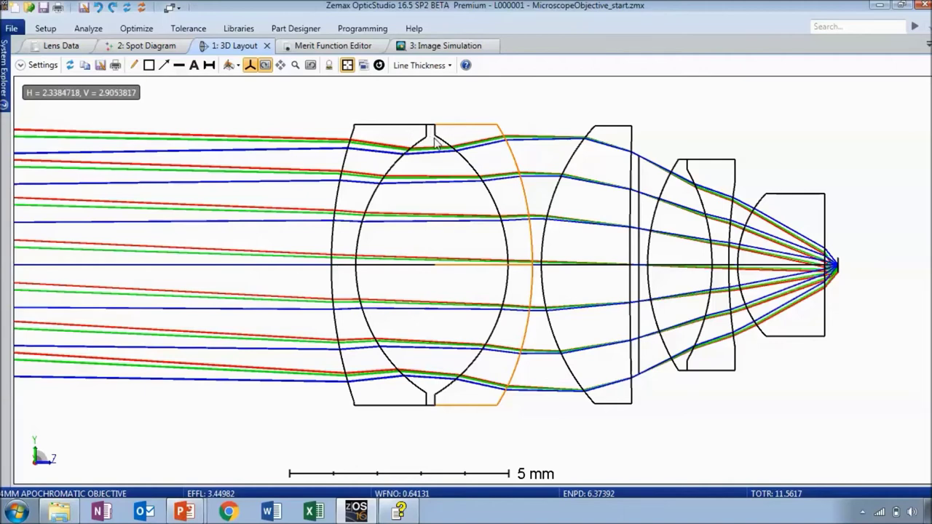
pyautogui.moveTo(237, 50); pyautogui.dragTo(522, 22)
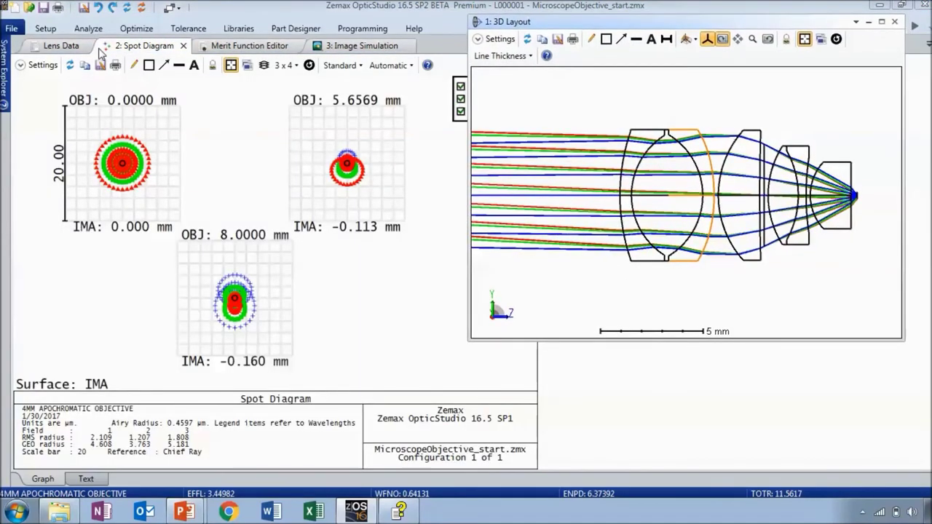
pyautogui.click(52, 47)
pyautogui.moveTo(616, 26); pyautogui.dragTo(505, 247)
pyautogui.scroll(5, 551, 334)
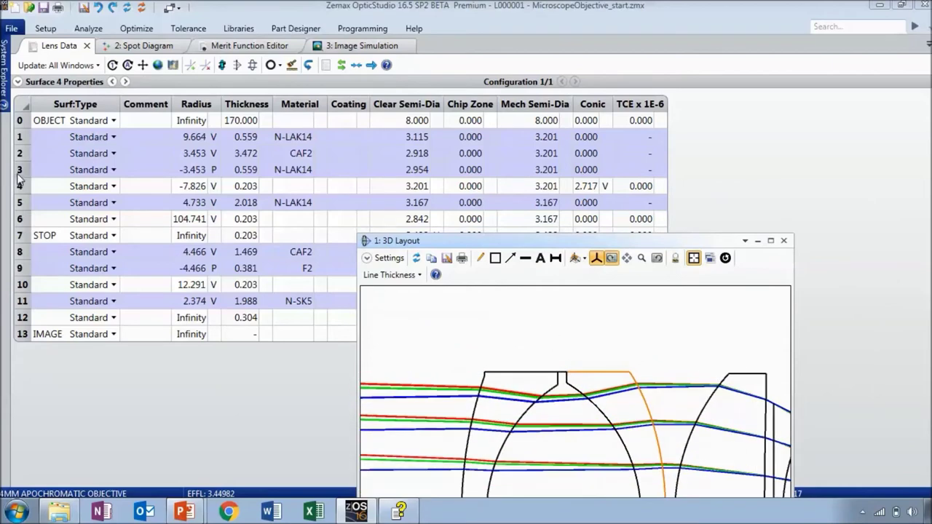
# - Highlight surfaces 3 and 2 in the layout to identify the inner faces of the cemented first group
pyautogui.click(51, 176)
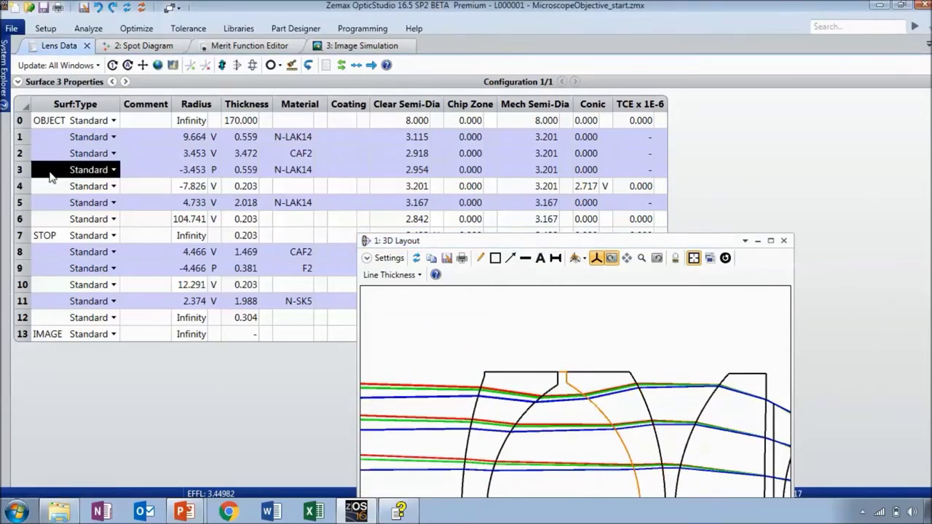
pyautogui.press('Up')
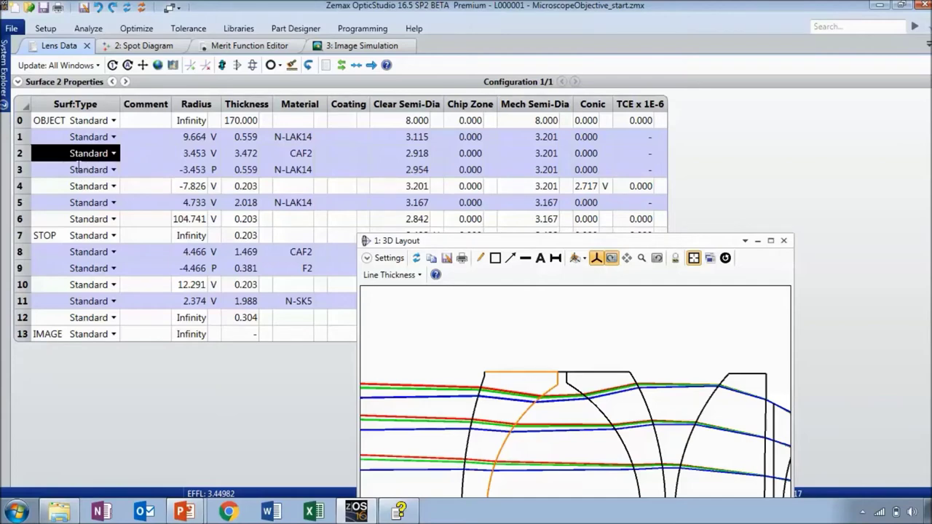
pyautogui.click(75, 171)
# - Set surface 2's clear semi-diameter to 2.954 to match that of surface 3
pyautogui.click(422, 173)
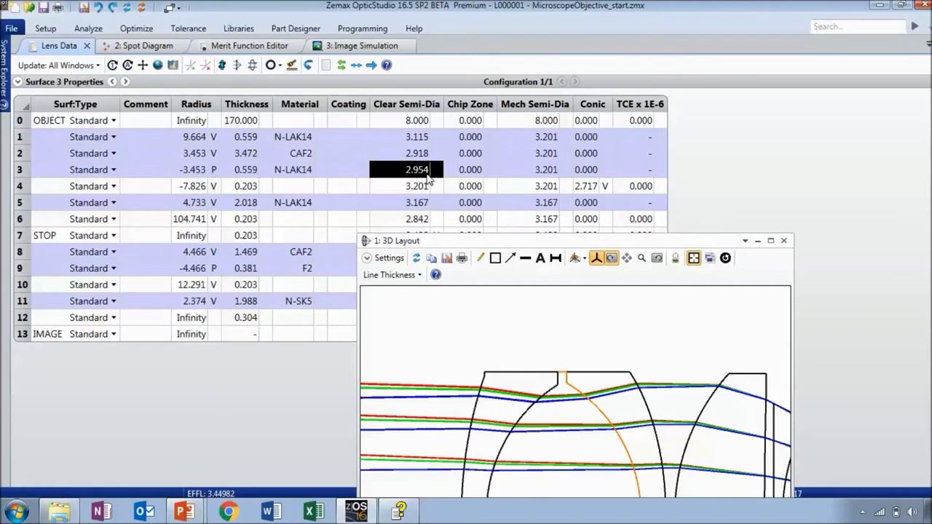
pyautogui.press('Up')
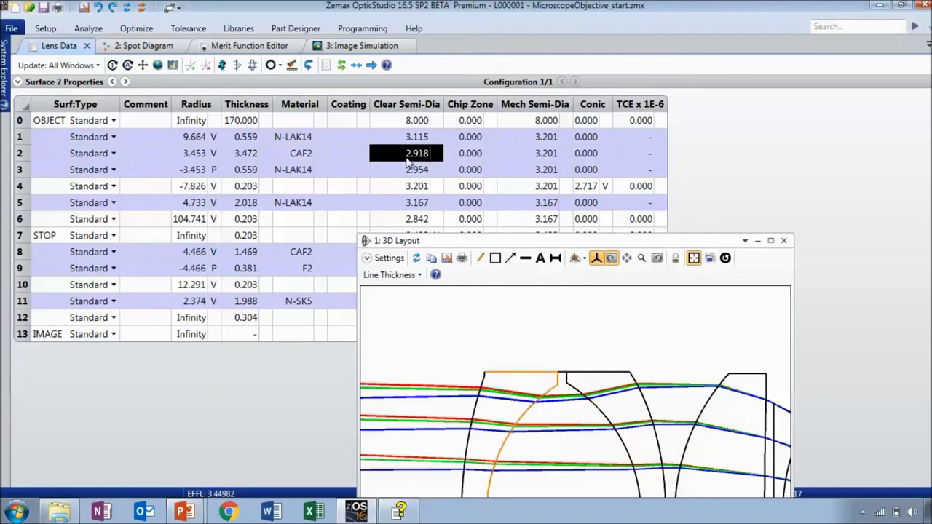
pyautogui.press('Down')
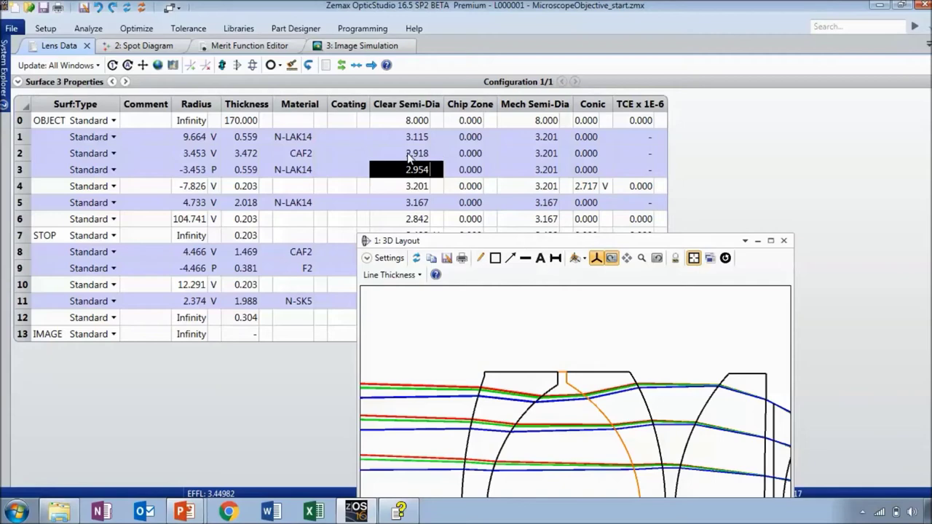
pyautogui.click(410, 154)
pyautogui.write('2.954')
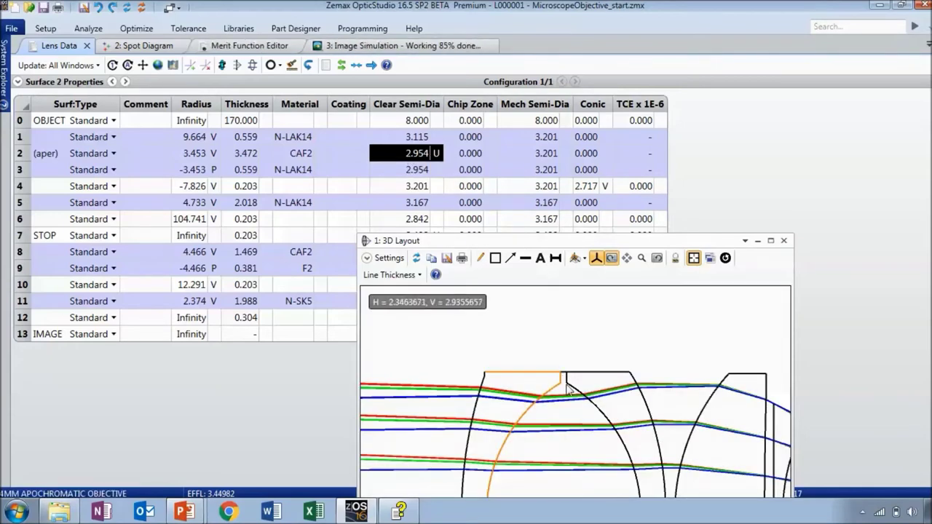
# - Compare the mechanical semi-diameters of surfaces 3 and 2 with the lens edges in the layout
pyautogui.click(543, 171)
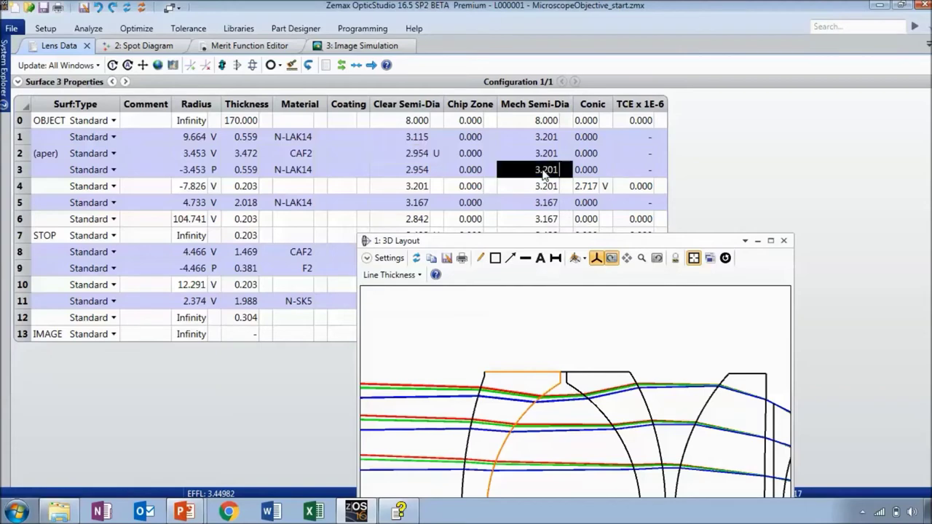
pyautogui.click(546, 153)
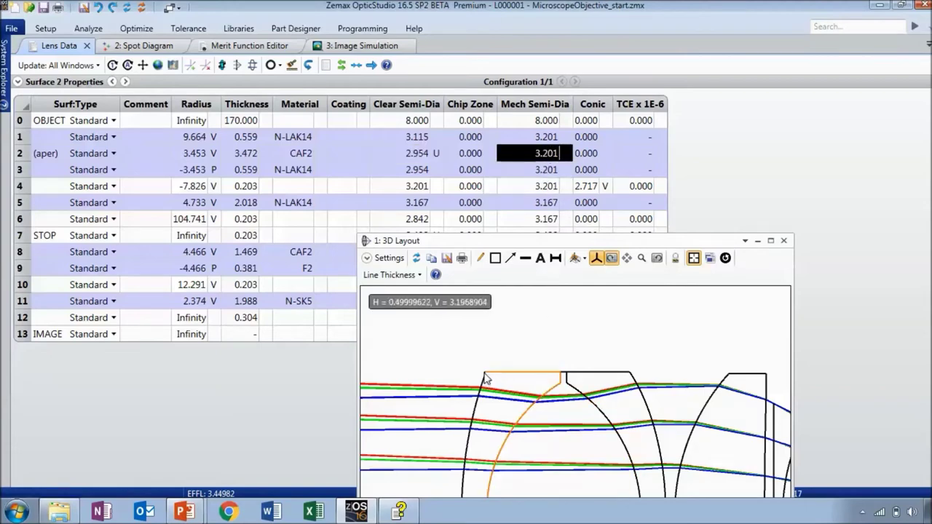
# - Set the mechanical semi-diameters of surfaces 2 and 3 to 2.954 to match their clear semi-diameters
pyautogui.click(416, 155)
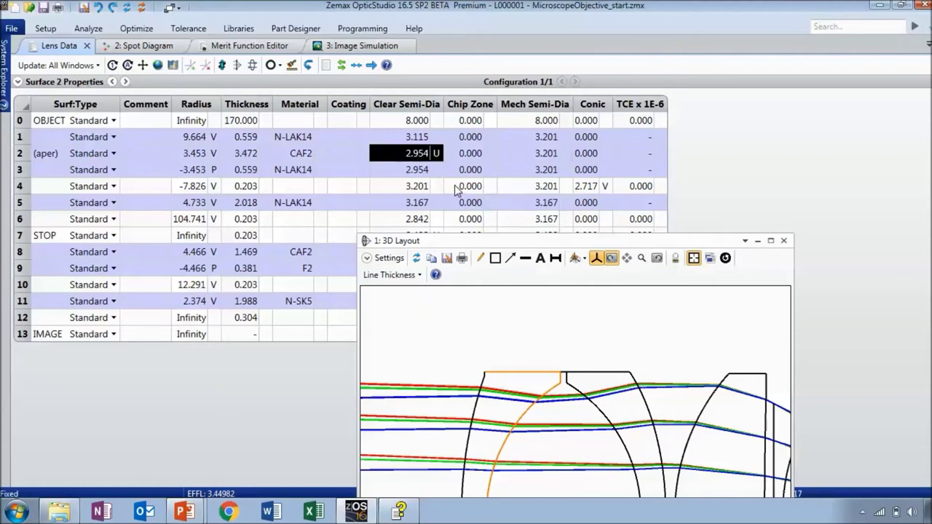
pyautogui.click(538, 155)
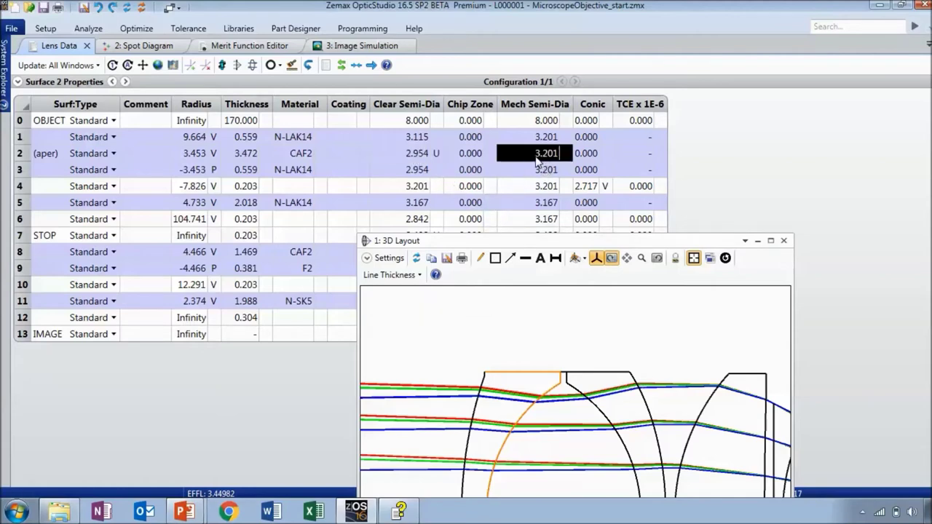
pyautogui.write('2.954')
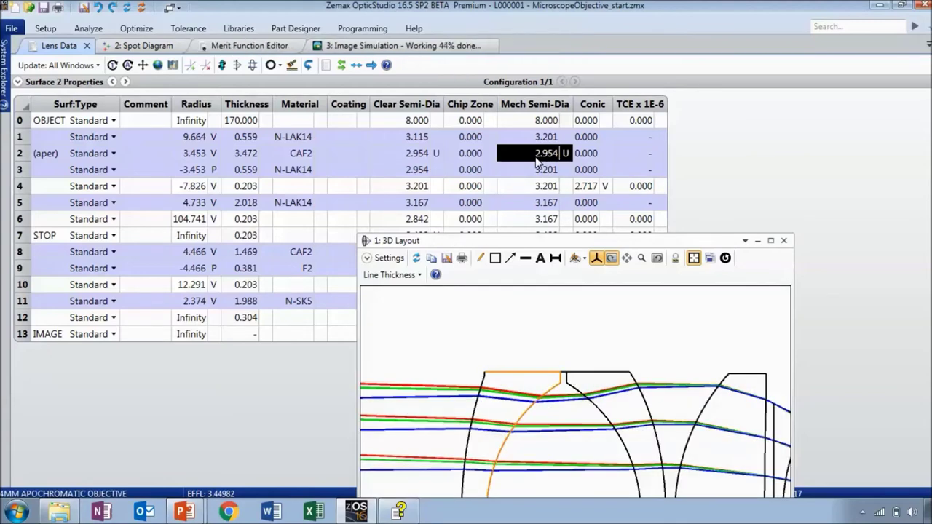
pyautogui.click(539, 171)
pyautogui.write('2.954')
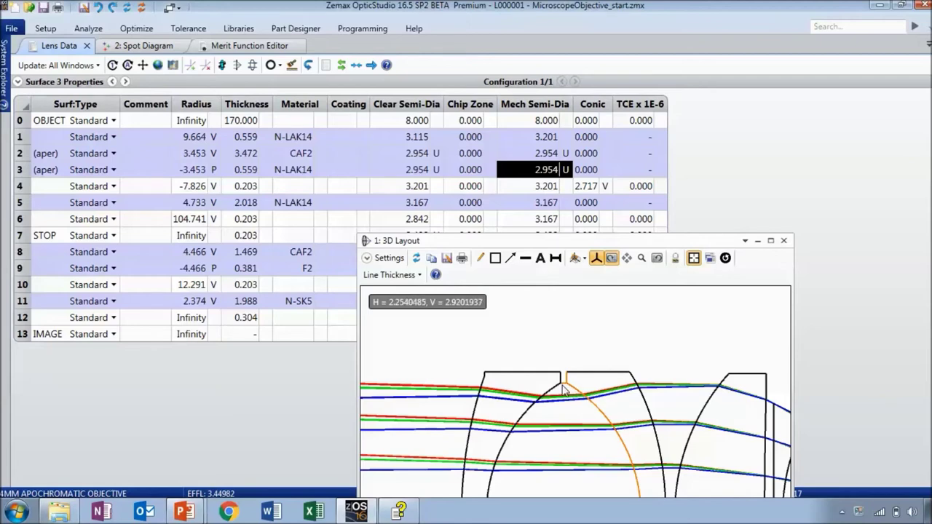
# - Set surface 1's clear semi-diameter to 3.201 to match its mechanical semi-diameter at the front lens edge
pyautogui.scroll(3, 478, 384)
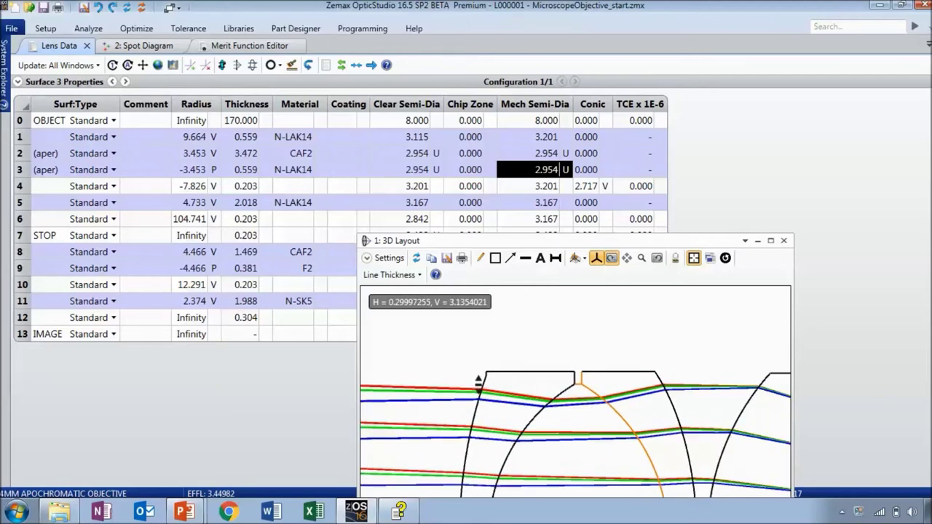
pyautogui.scroll(2, 479, 385)
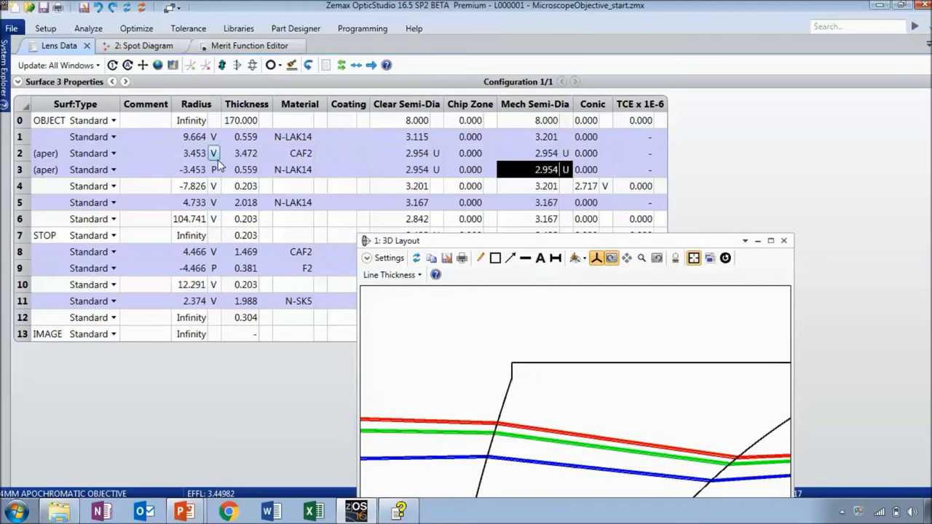
pyautogui.click(153, 135)
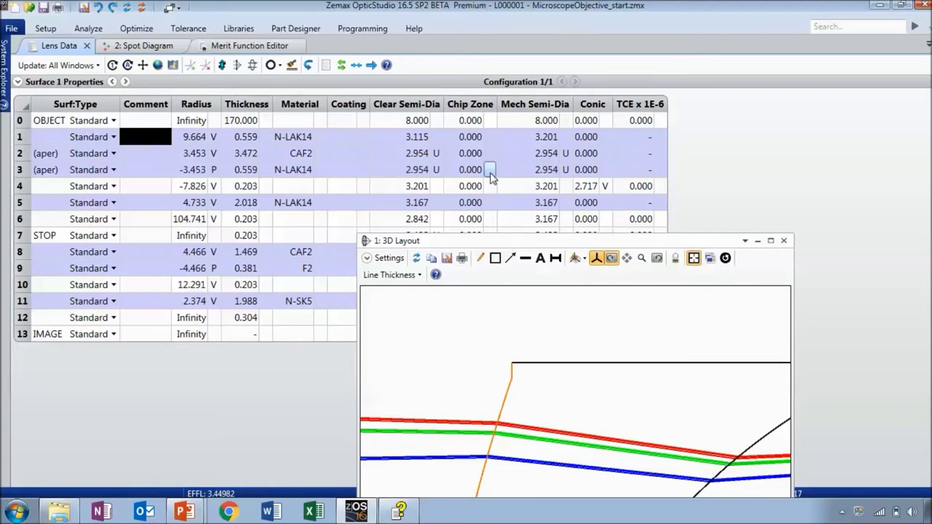
pyautogui.click(412, 138)
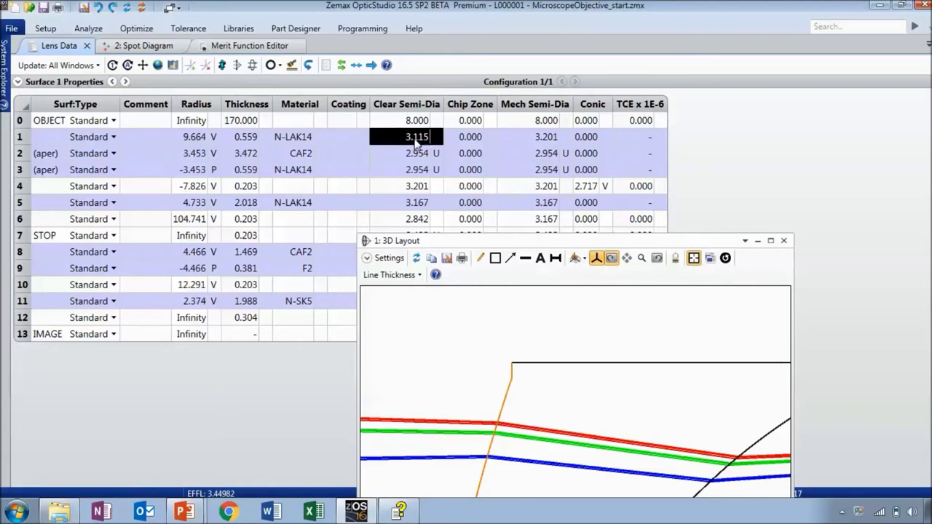
pyautogui.click(525, 140)
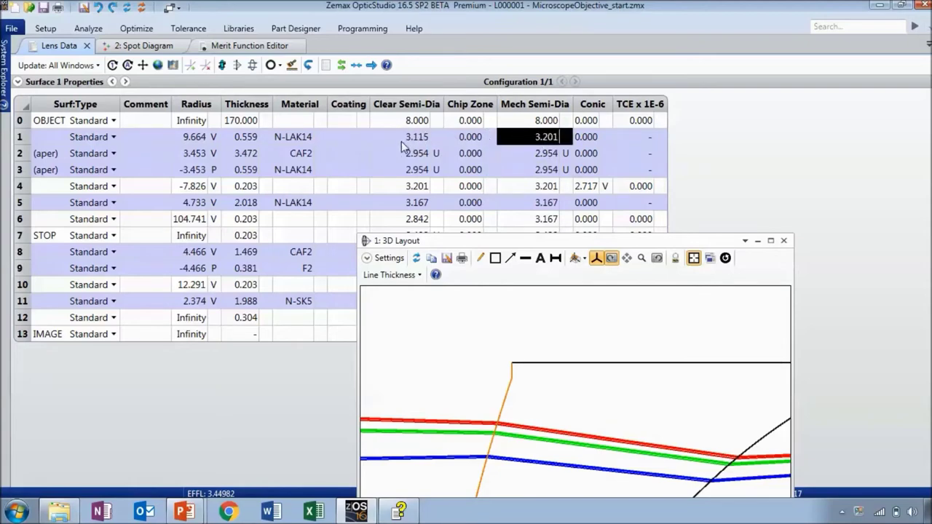
pyautogui.click(402, 140)
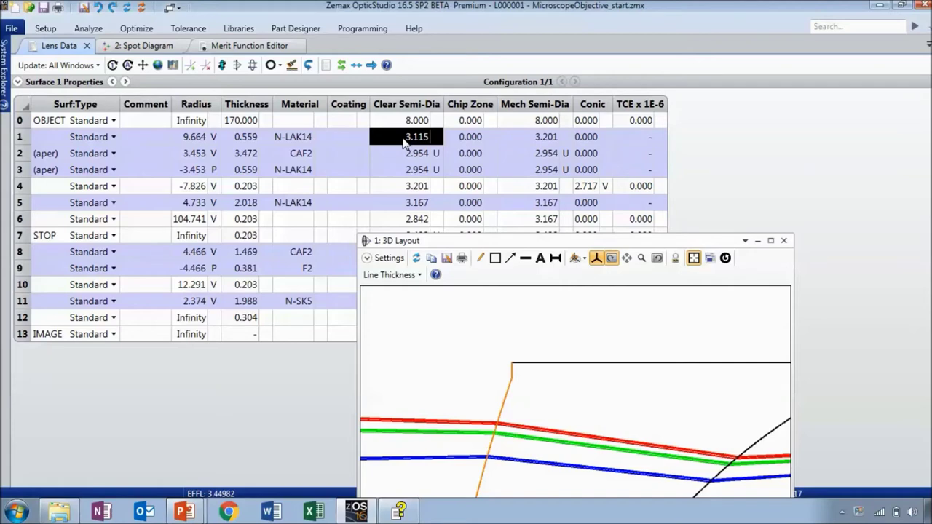
pyautogui.click(545, 142)
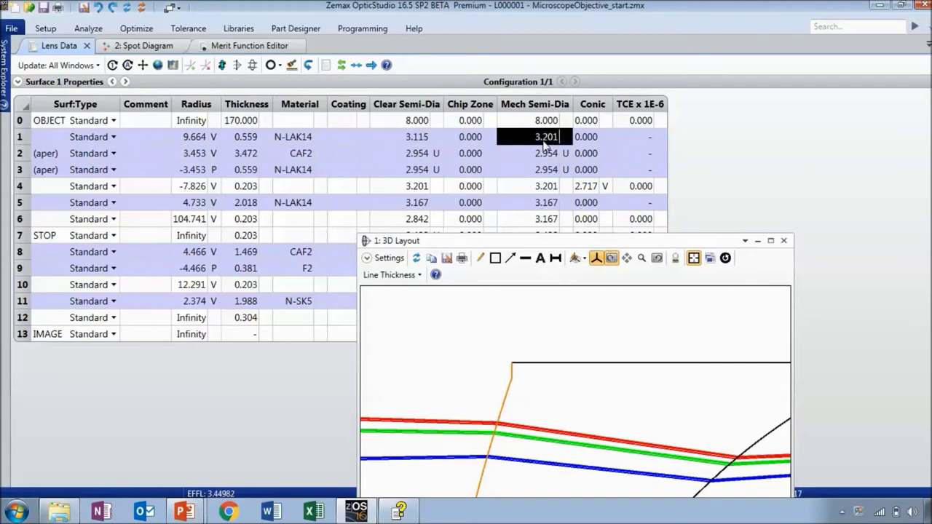
pyautogui.click(402, 138)
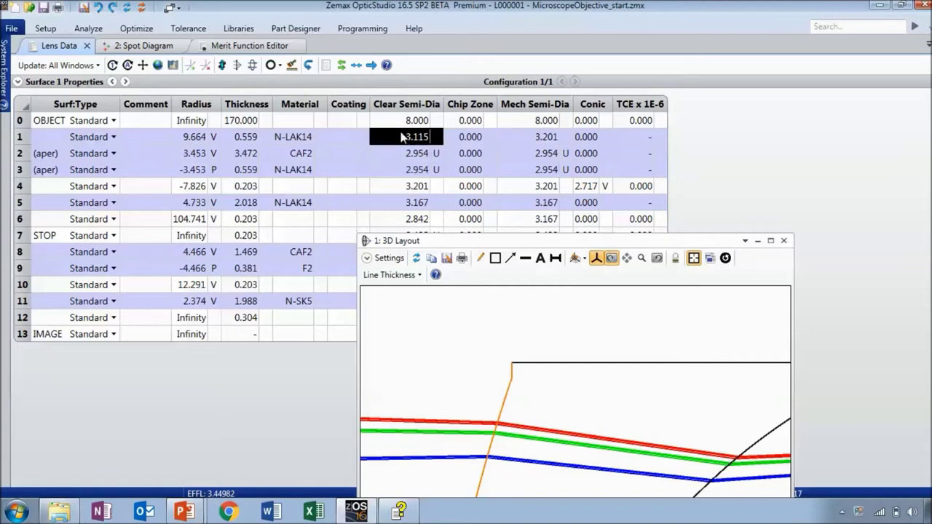
pyautogui.write('3.201')
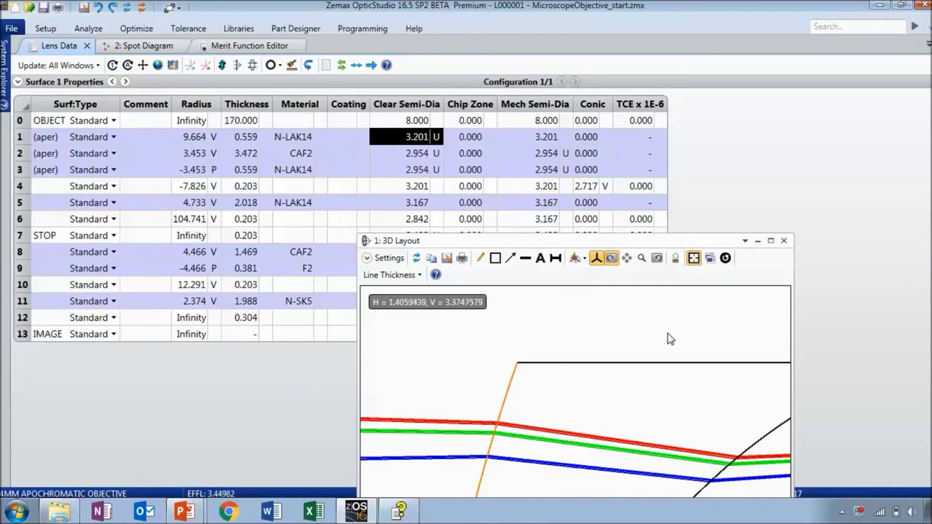
# - Set surface 9's clear semi-diameter to 2.406 to match surface 8 in the CAF2/F2 cemented doublet
pyautogui.scroll(-2, 669, 338)
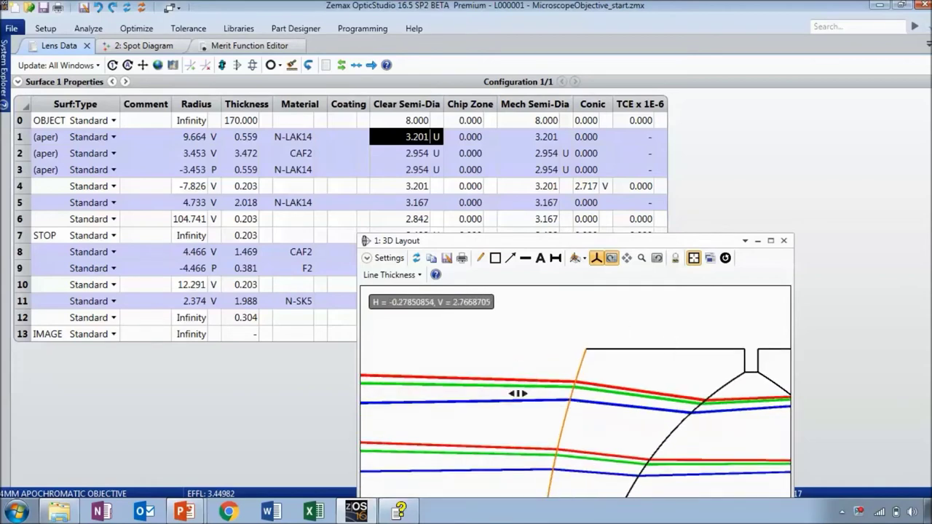
pyautogui.scroll(-4, 413, 393)
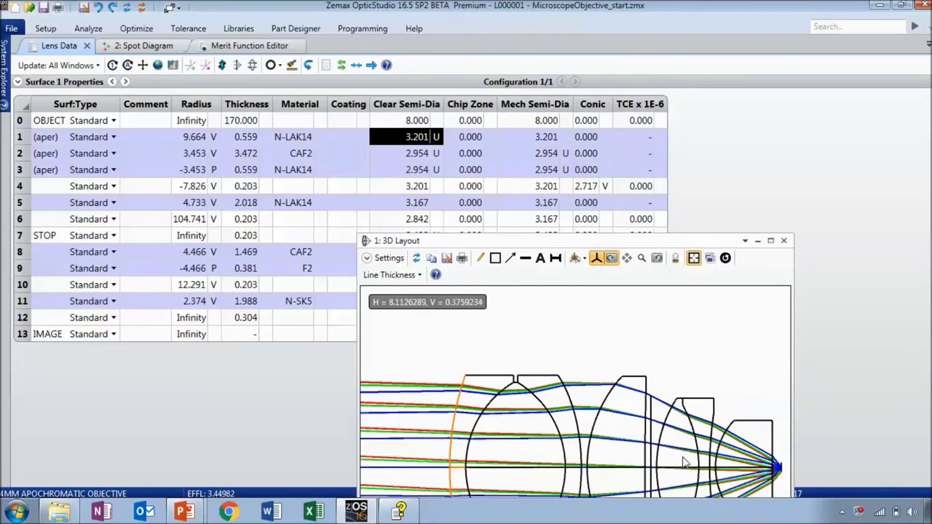
pyautogui.scroll(5, 684, 435)
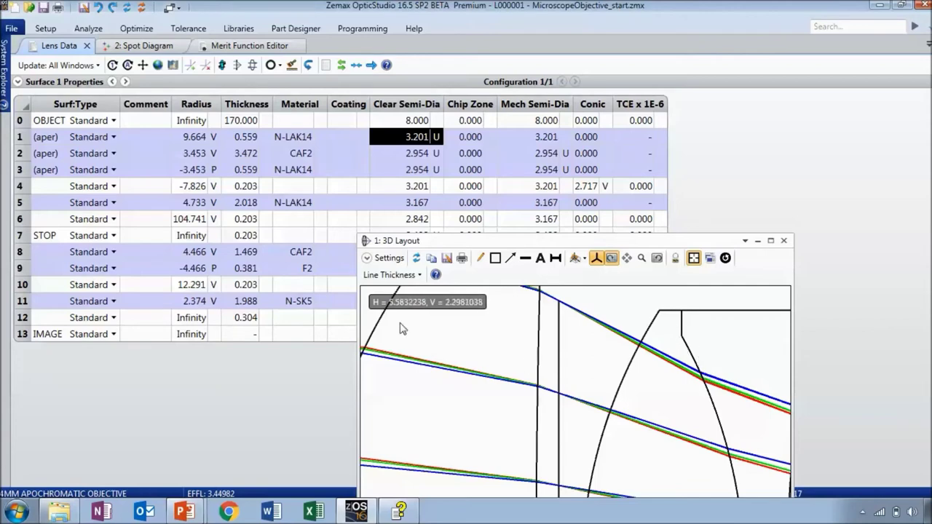
pyautogui.click(75, 285)
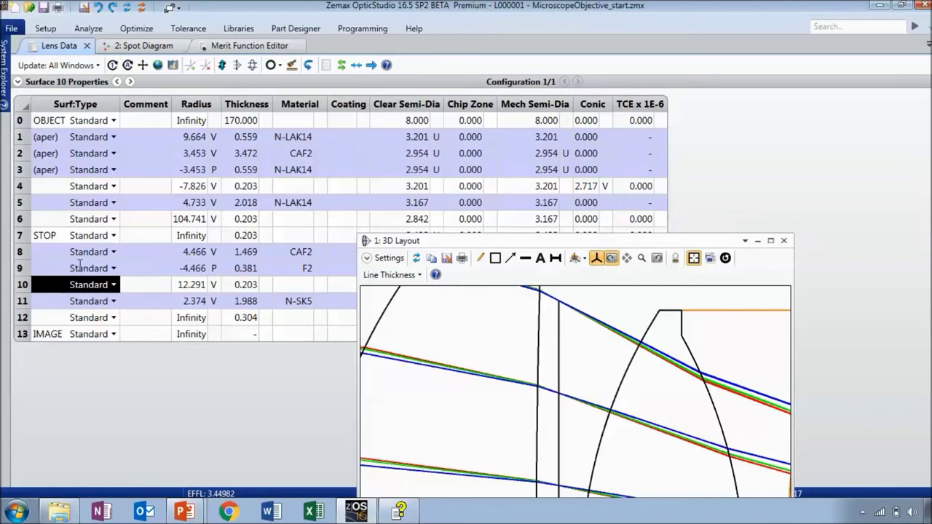
pyautogui.click(81, 268)
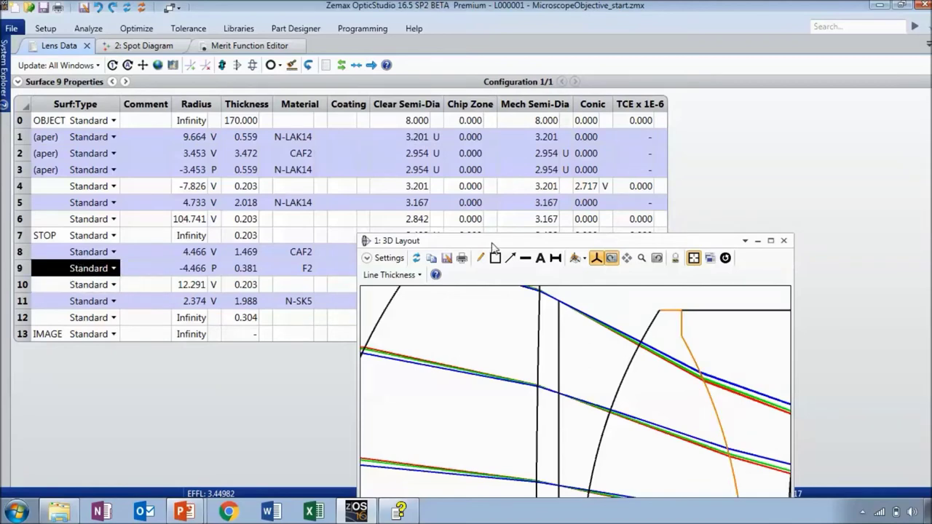
pyautogui.moveTo(498, 248); pyautogui.dragTo(487, 292)
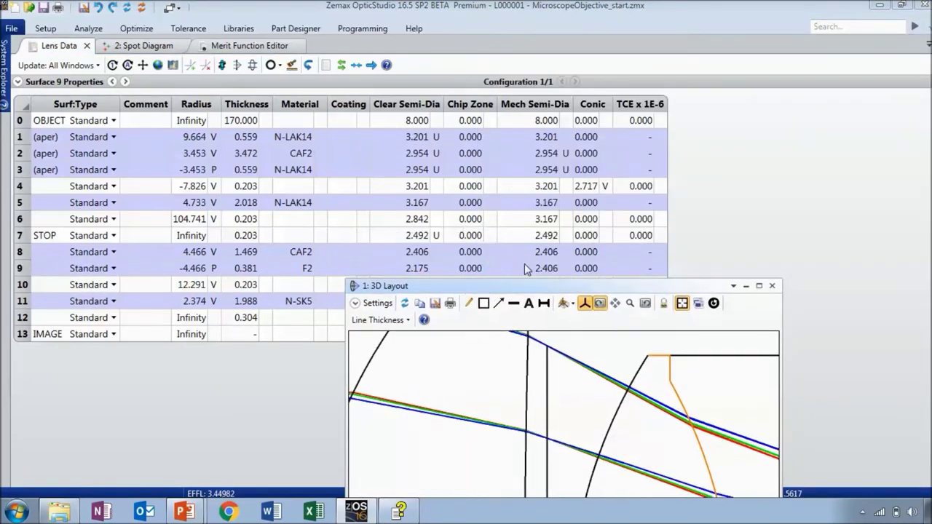
pyautogui.click(421, 258)
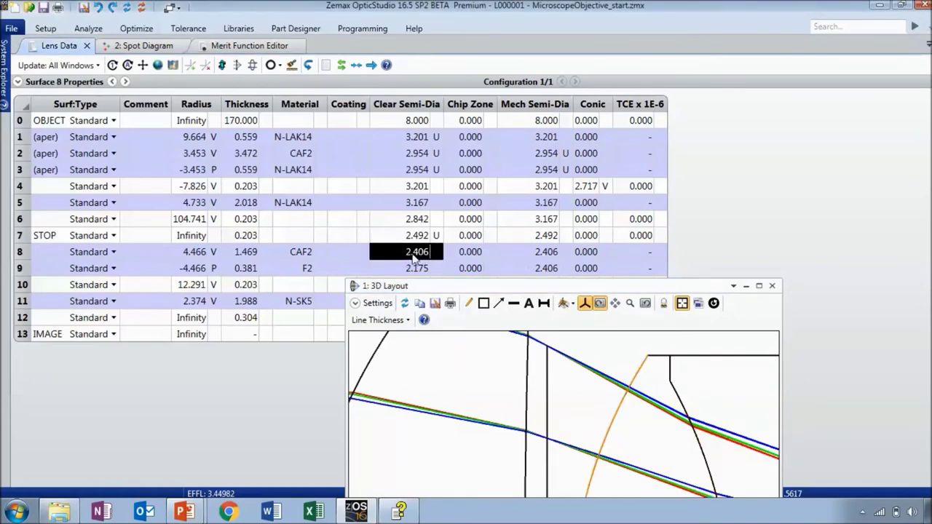
pyautogui.click(417, 271)
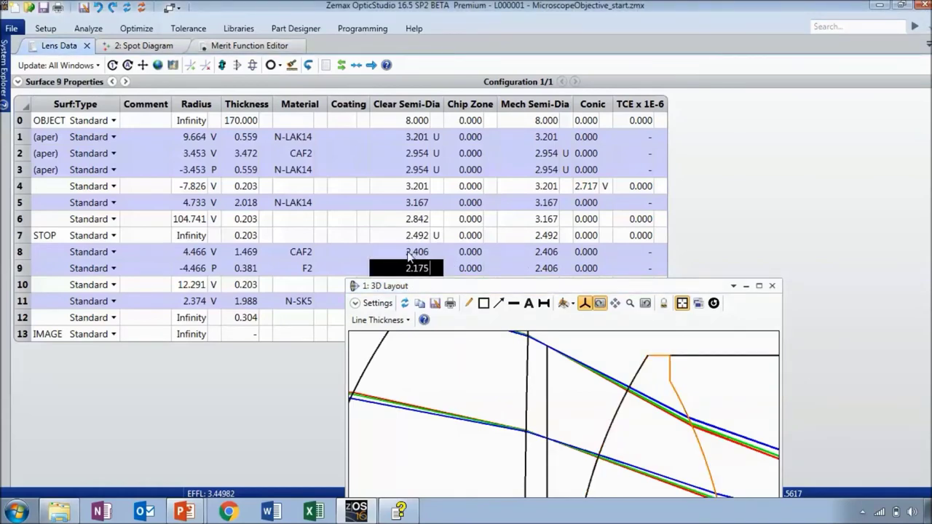
pyautogui.click(412, 254)
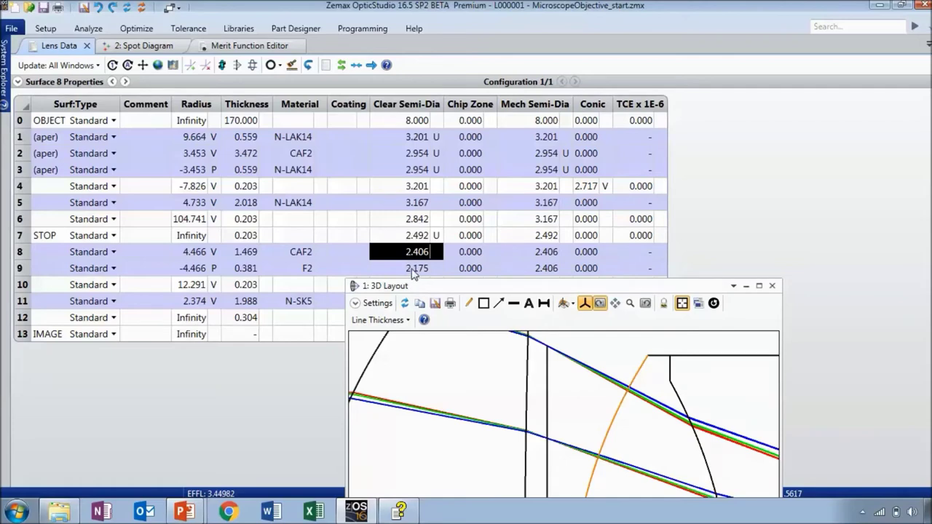
pyautogui.click(409, 271)
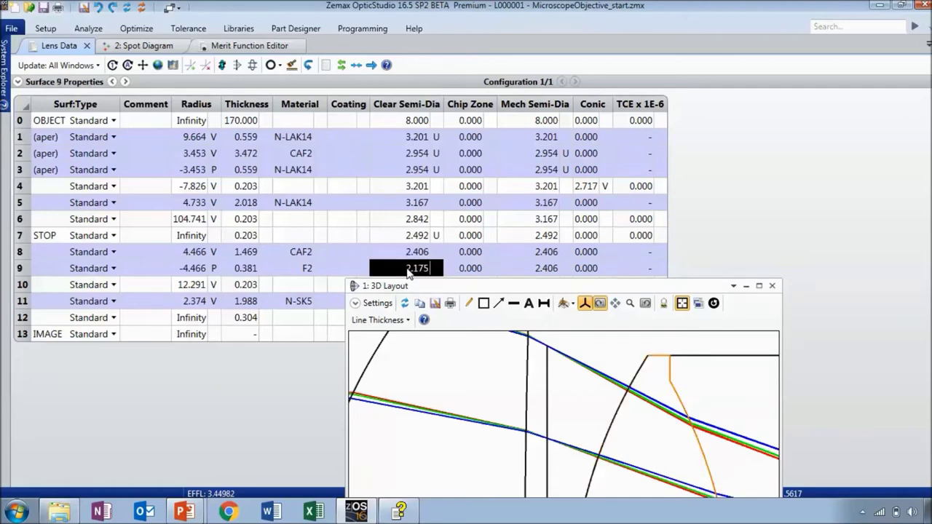
pyautogui.press('Return')
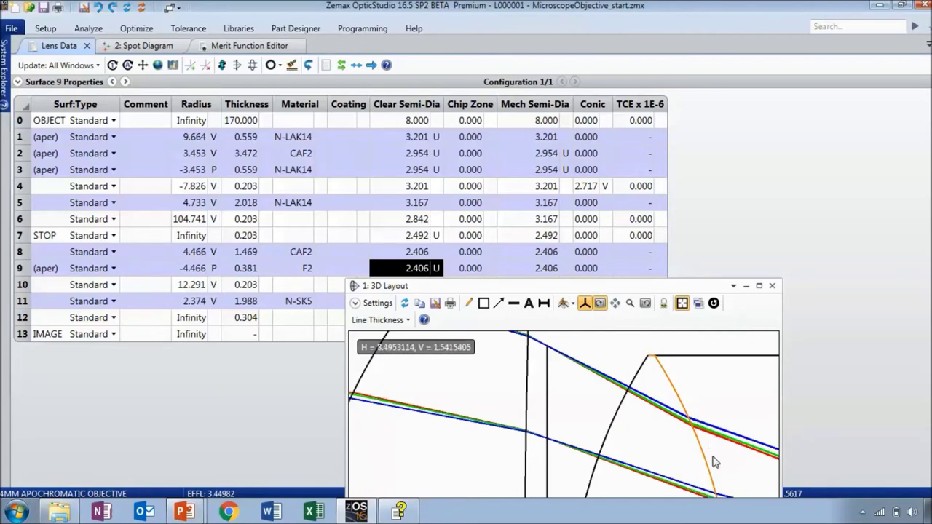
# - Bring the whole objective into view in the 3D Layout and examine the edges of all lens elements
pyautogui.moveTo(640, 292); pyautogui.dragTo(660, 80)
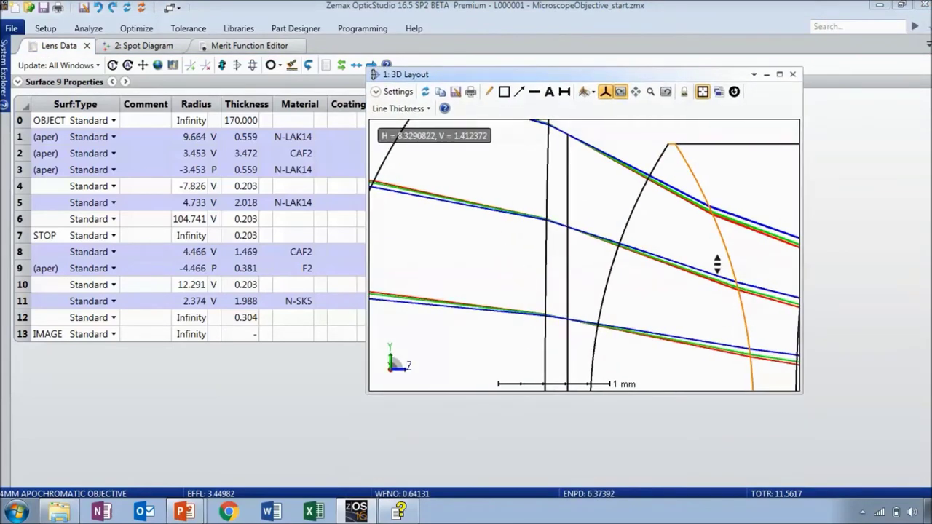
pyautogui.scroll(-3, 717, 265)
pyautogui.scroll(-1, 539, 321)
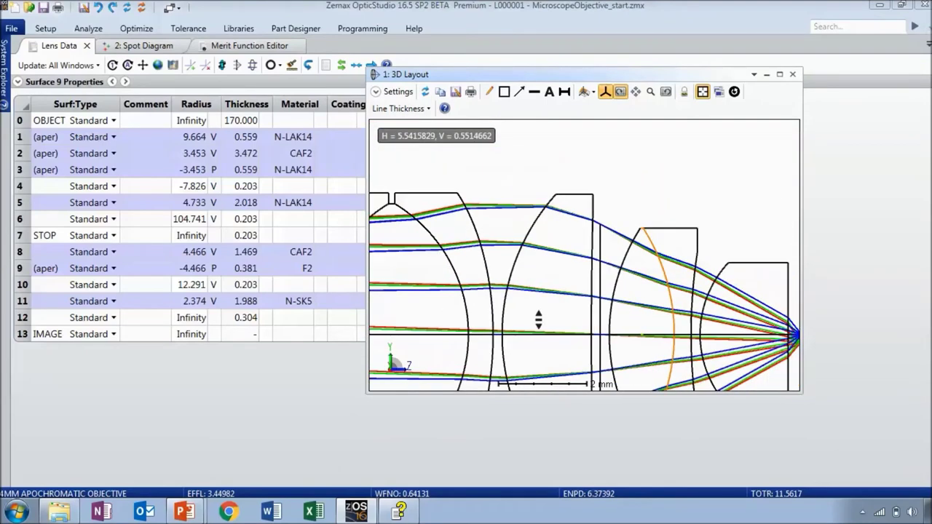
pyautogui.scroll(-1, 539, 320)
pyautogui.scroll(-3, 706, 172)
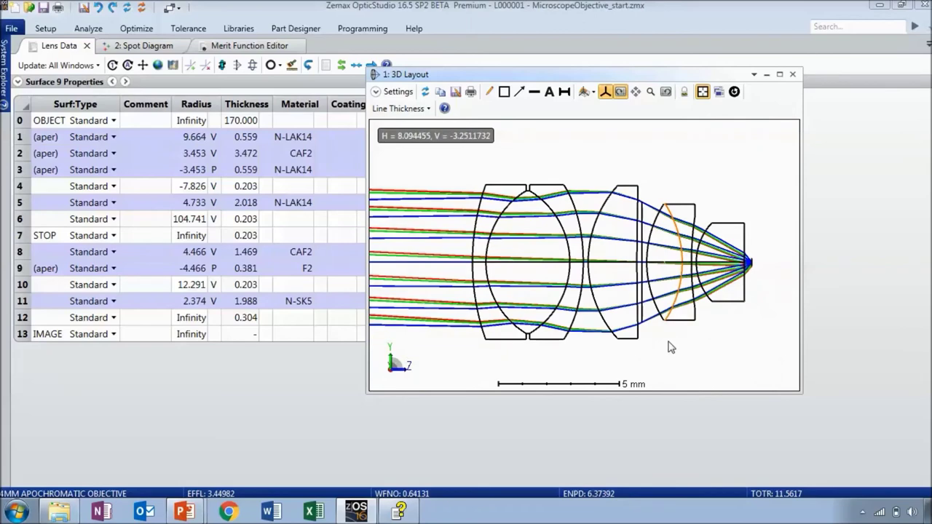
pyautogui.scroll(2, 671, 347)
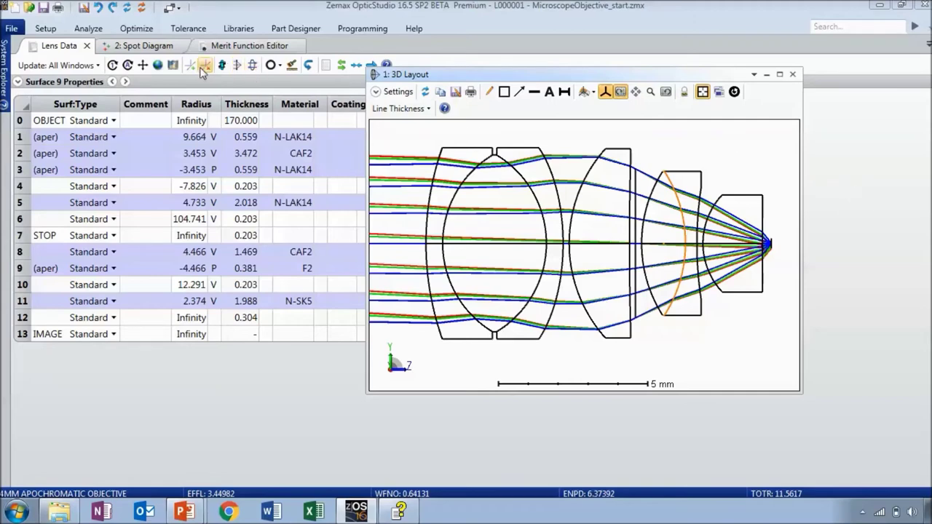
# - Run Design Lockdown, saving the result as a new system so the original file is retained
pyautogui.click(175, 34)
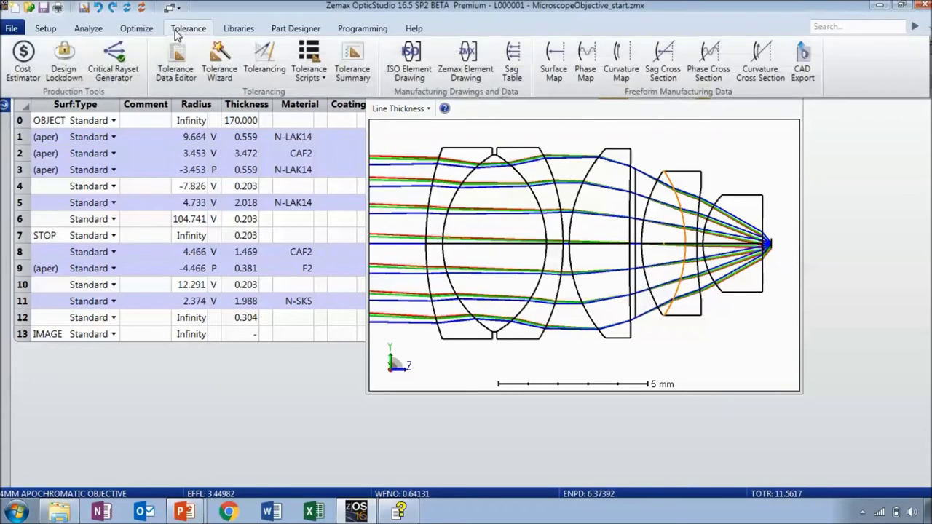
pyautogui.click(70, 71)
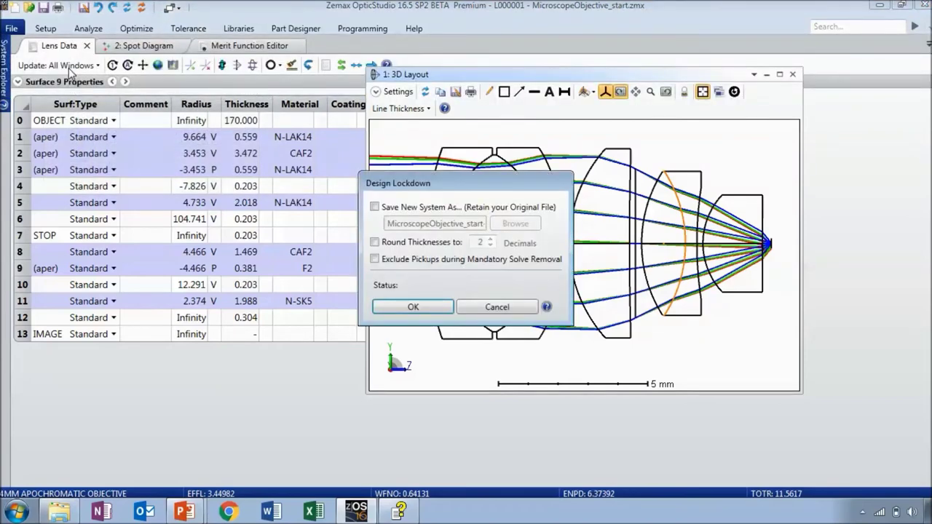
pyautogui.click(381, 209)
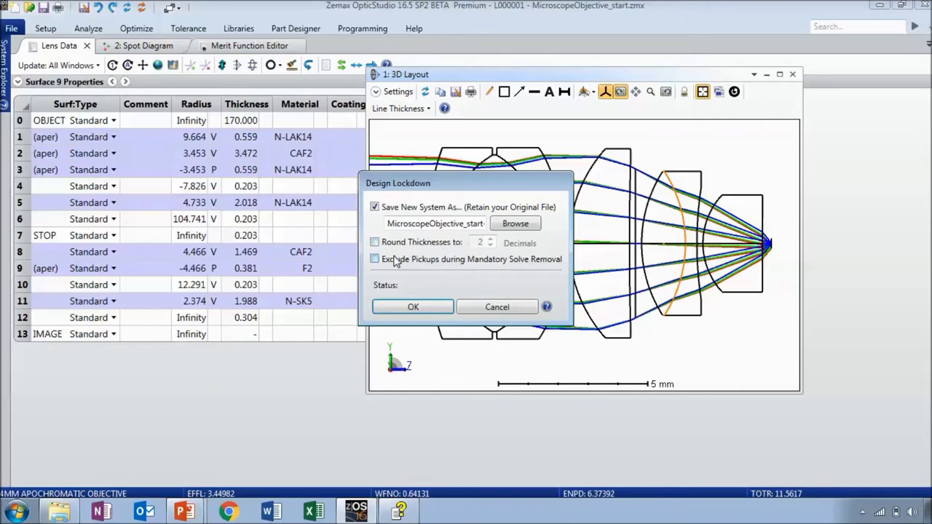
pyautogui.click(413, 307)
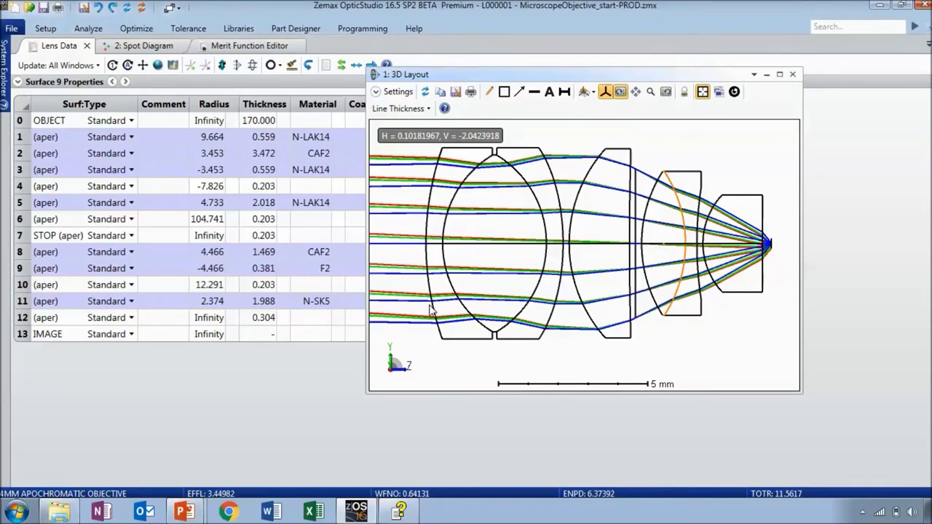
# - Inspect the semi-diameters of the locked-down system in the Lens Data and dock the 3D Layout as a full-size view
pyautogui.moveTo(446, 81); pyautogui.dragTo(607, 151)
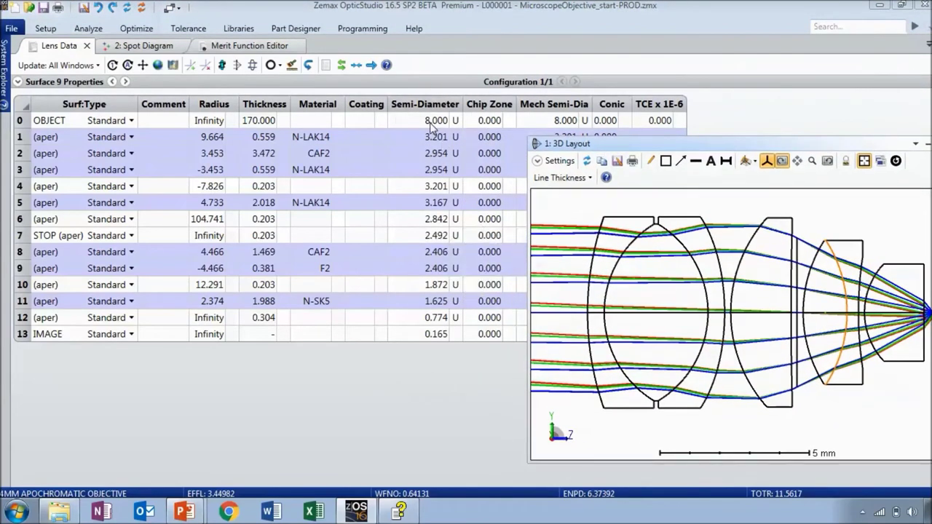
pyautogui.moveTo(615, 144); pyautogui.dragTo(474, 116)
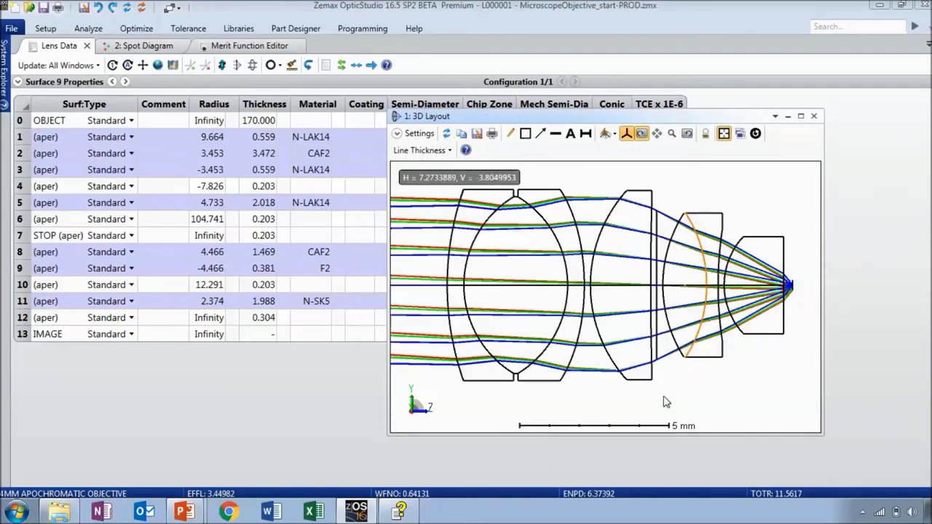
pyautogui.moveTo(457, 116); pyautogui.dragTo(341, 53)
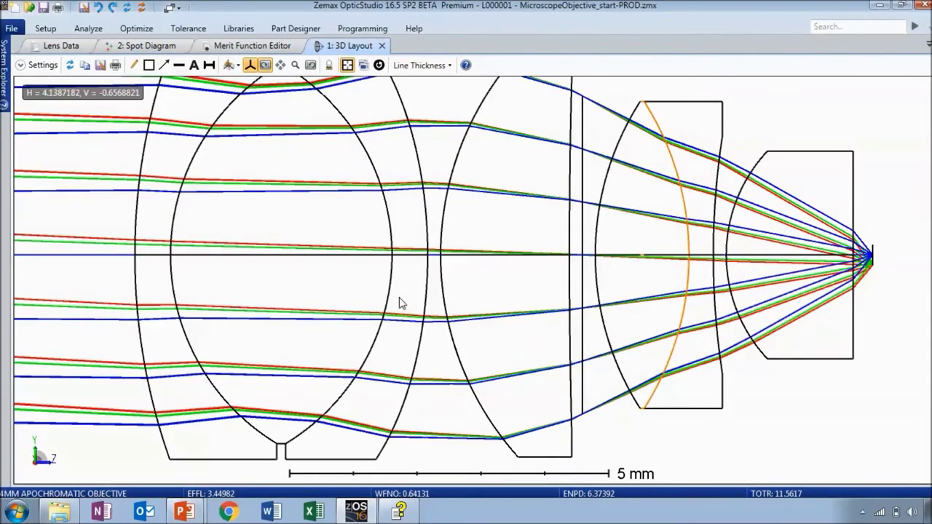
# - Start the Tolerance Wizard and exclude the element Tilt X and Tilt Y tolerances and the Index and Abbe % tolerances
pyautogui.scroll(-3, 399, 303)
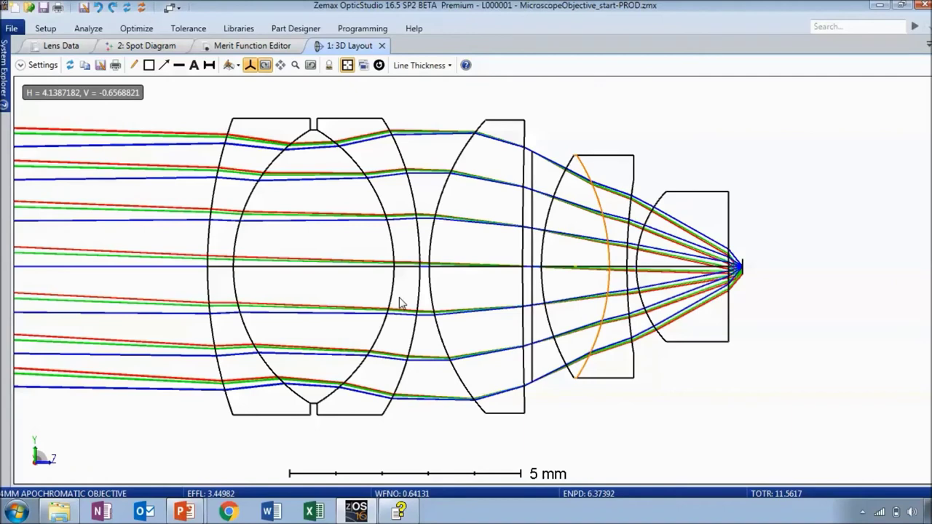
pyautogui.click(187, 27)
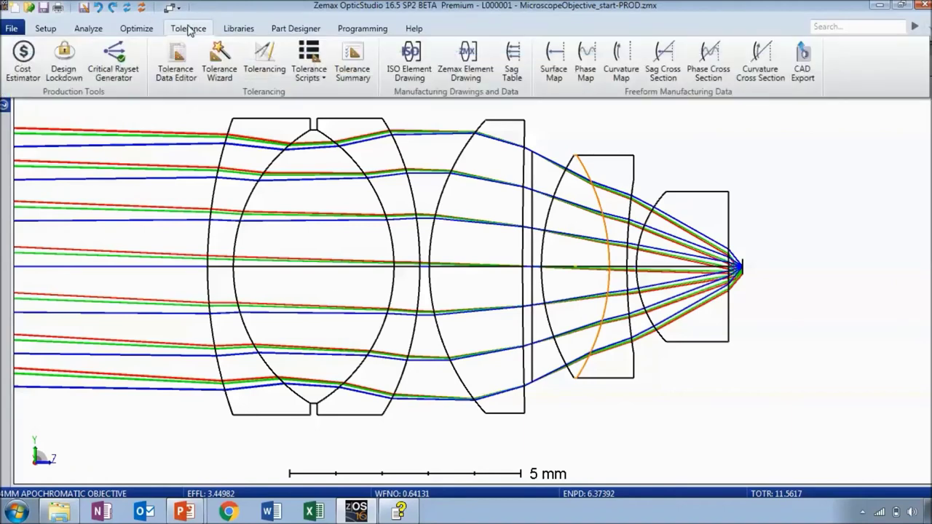
pyautogui.click(222, 64)
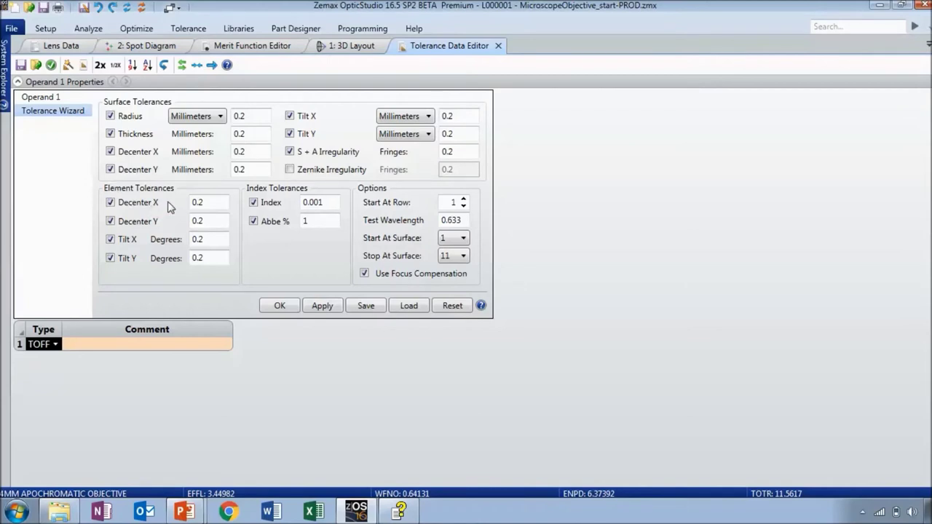
pyautogui.click(111, 258)
pyautogui.click(110, 240)
pyautogui.click(254, 221)
pyautogui.click(254, 202)
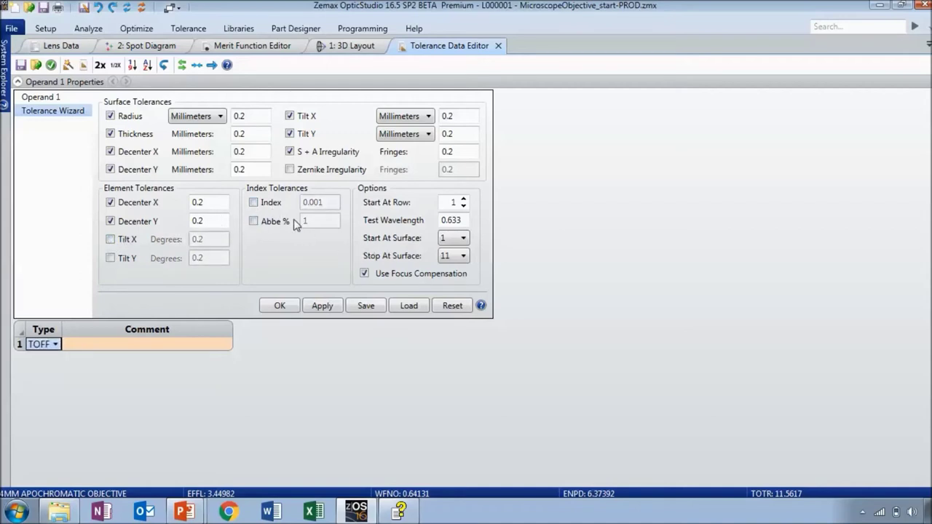
# - Exclude all surface tolerances in the wizard: radius, thickness, Decenter X and Y, Tilt X and Y, and S + A Irregularity
pyautogui.click(110, 169)
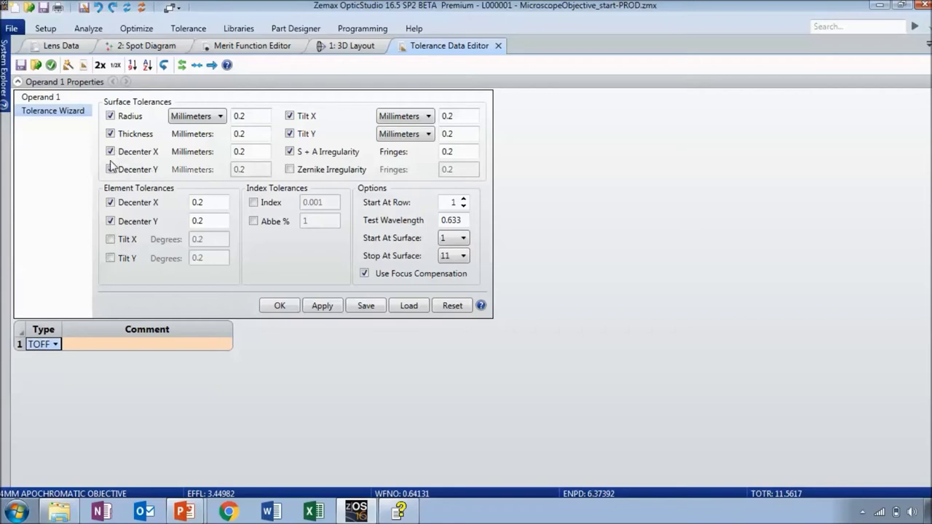
pyautogui.click(110, 151)
pyautogui.click(111, 134)
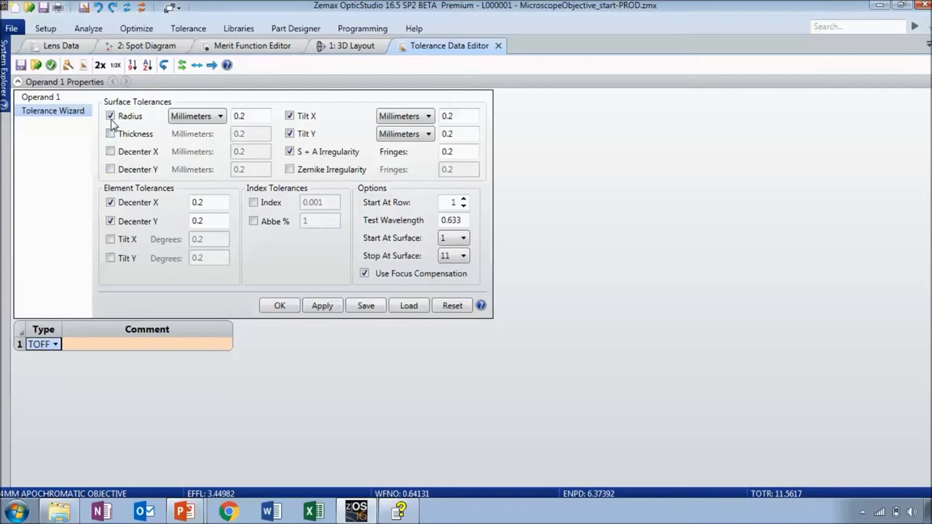
pyautogui.click(111, 116)
pyautogui.click(290, 116)
pyautogui.click(290, 134)
pyautogui.click(290, 152)
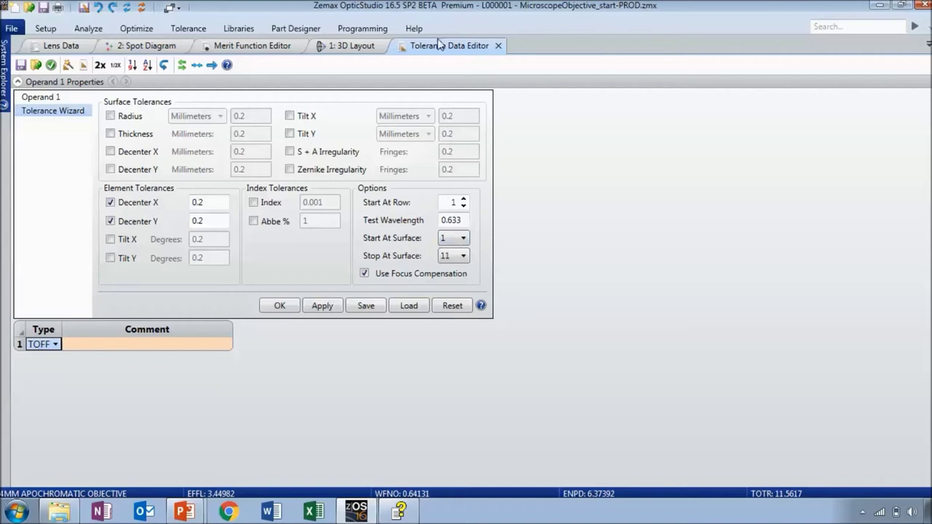
# - Look up in the 3D Layout and Lens Data which surfaces bound the last lens element made of N-SK5
pyautogui.moveTo(441, 46); pyautogui.dragTo(337, 370)
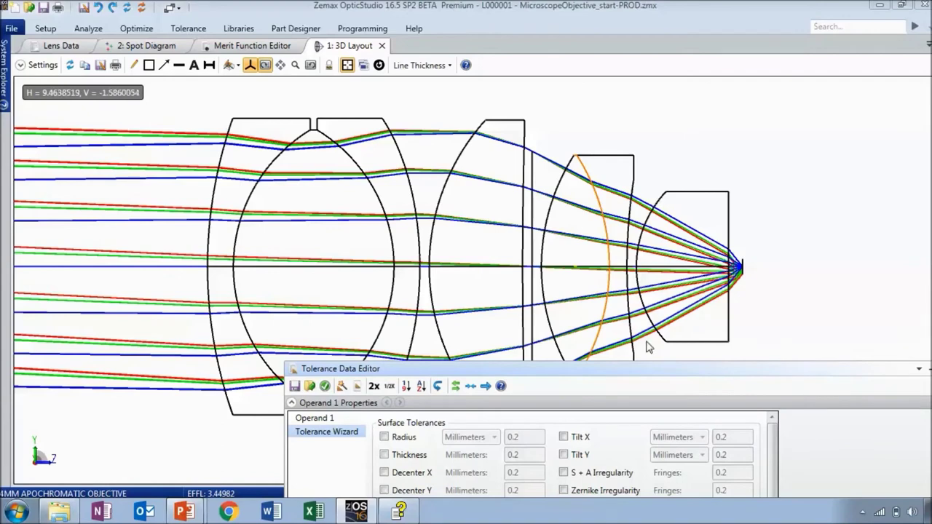
pyautogui.click(64, 47)
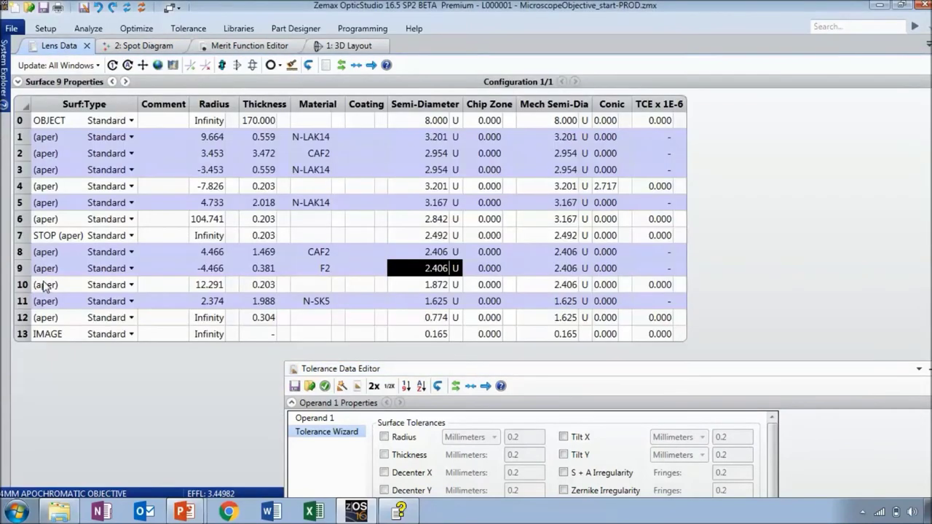
pyautogui.click(21, 305)
pyautogui.click(22, 318)
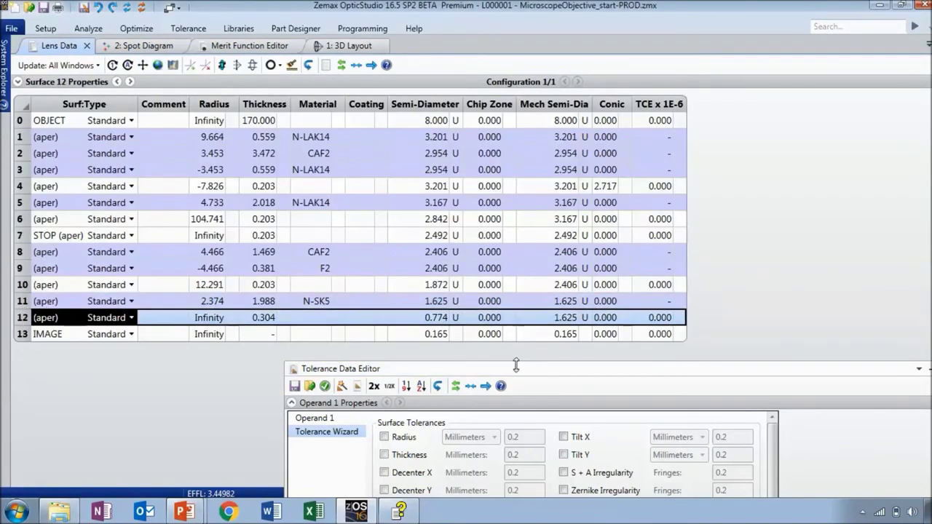
pyautogui.moveTo(529, 383); pyautogui.dragTo(344, 51)
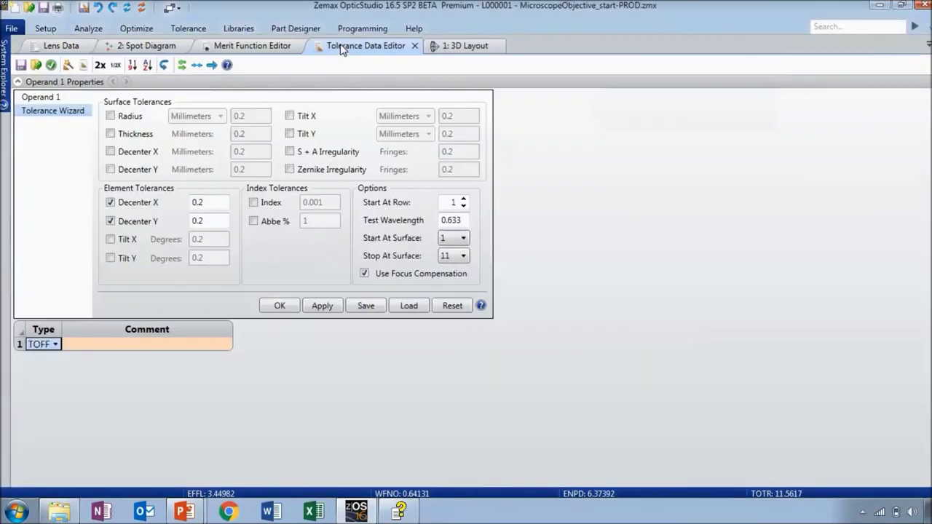
# - Limit the wizard to surfaces 11 through 13 and generate the element decenter tolerances with focus compensation
pyautogui.click(455, 242)
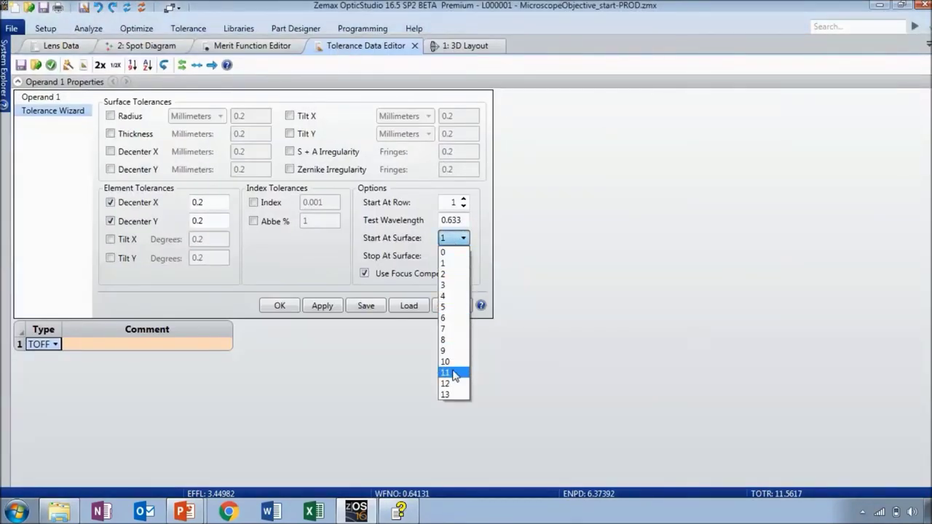
pyautogui.click(453, 373)
pyautogui.click(455, 256)
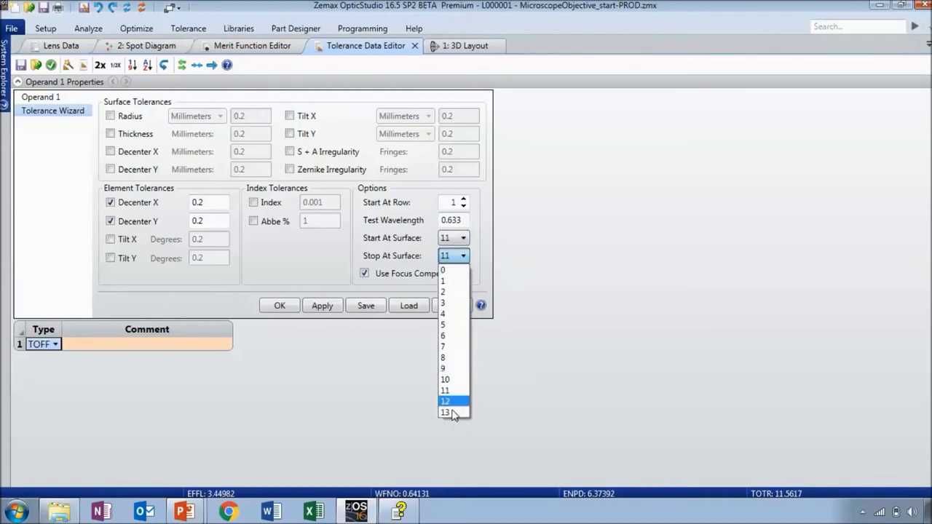
pyautogui.click(447, 412)
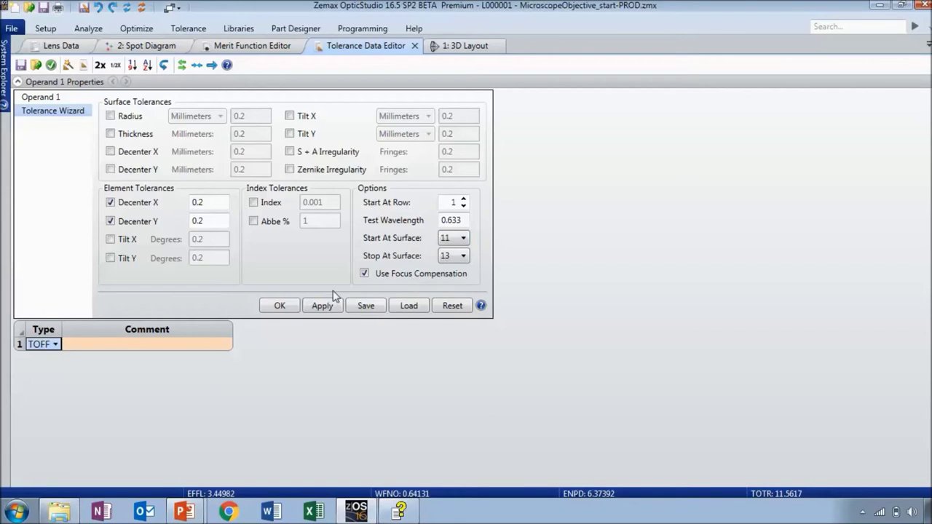
pyautogui.click(290, 309)
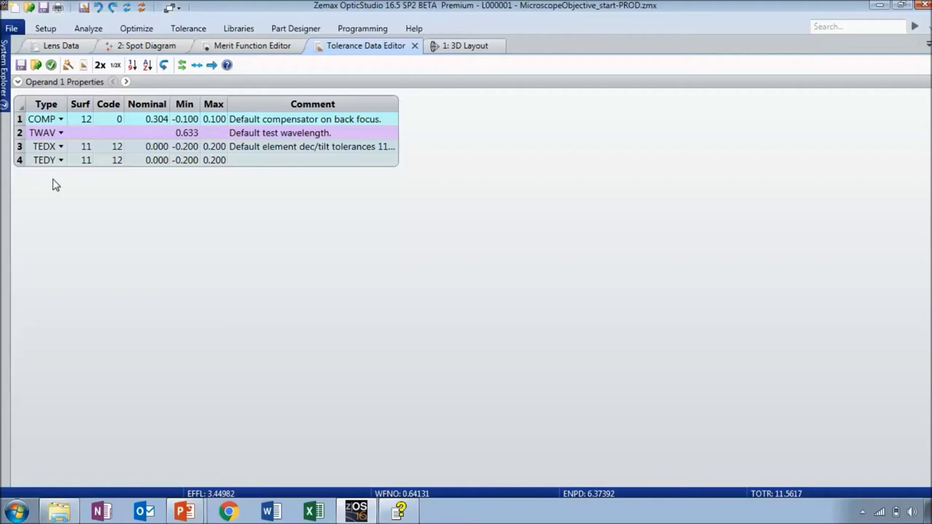
# - Examine the surface range, nominal, minimum and maximum values of the TEDX and TEDY decenter operands
pyautogui.click(188, 160)
pyautogui.press('Up')
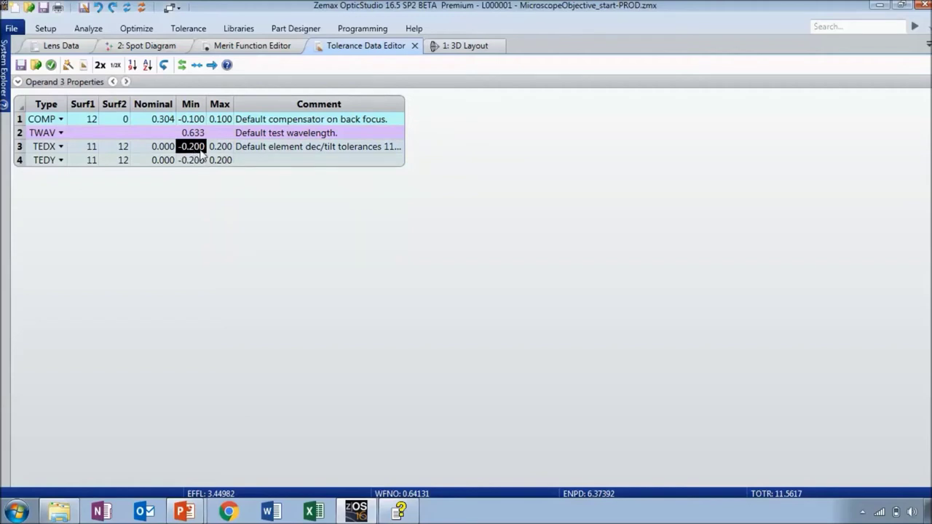
pyautogui.press('Right')
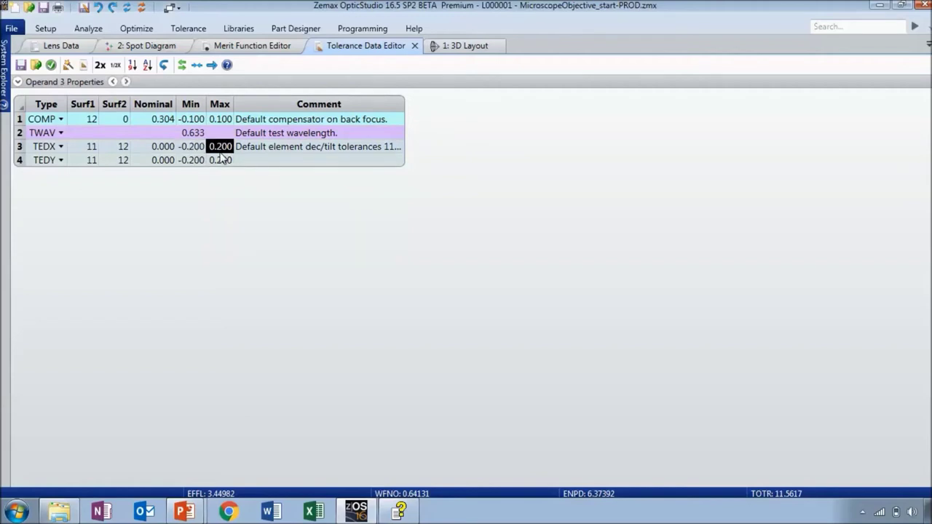
pyautogui.click(22, 147)
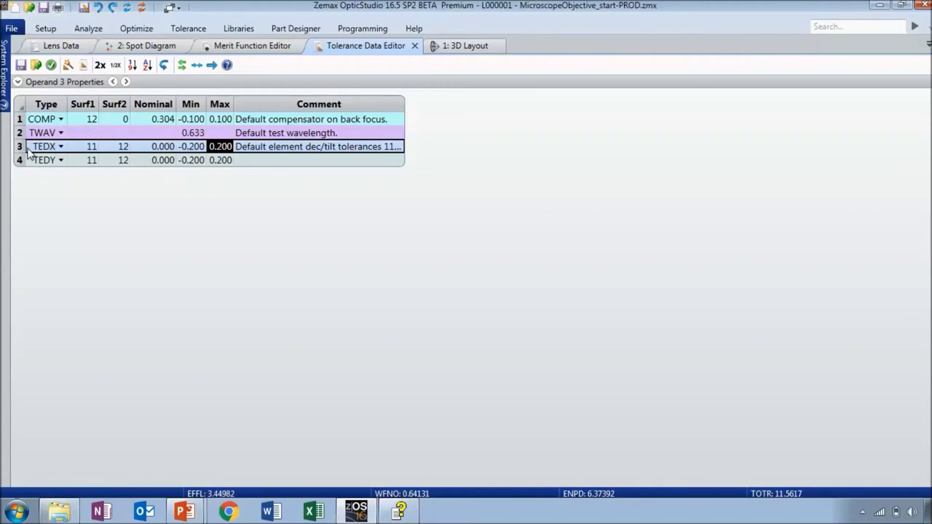
pyautogui.click(22, 161)
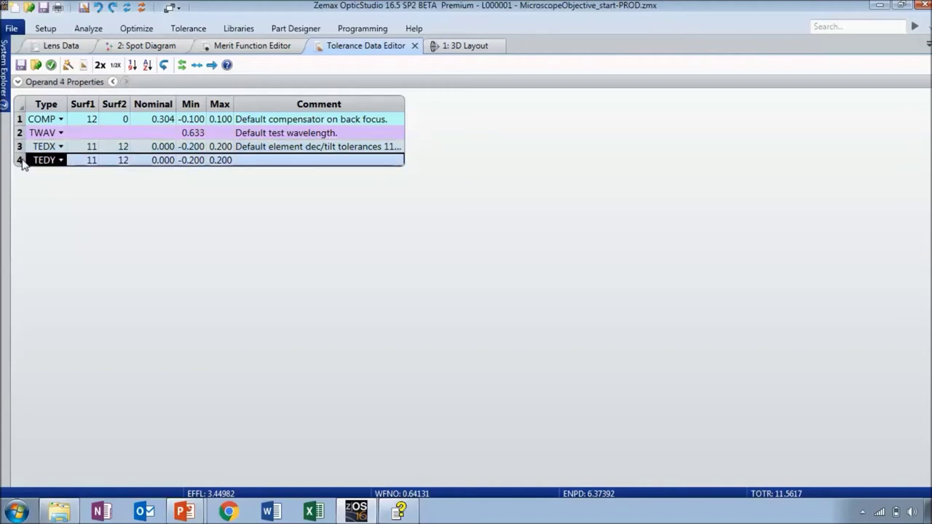
pyautogui.click(90, 161)
pyautogui.click(115, 161)
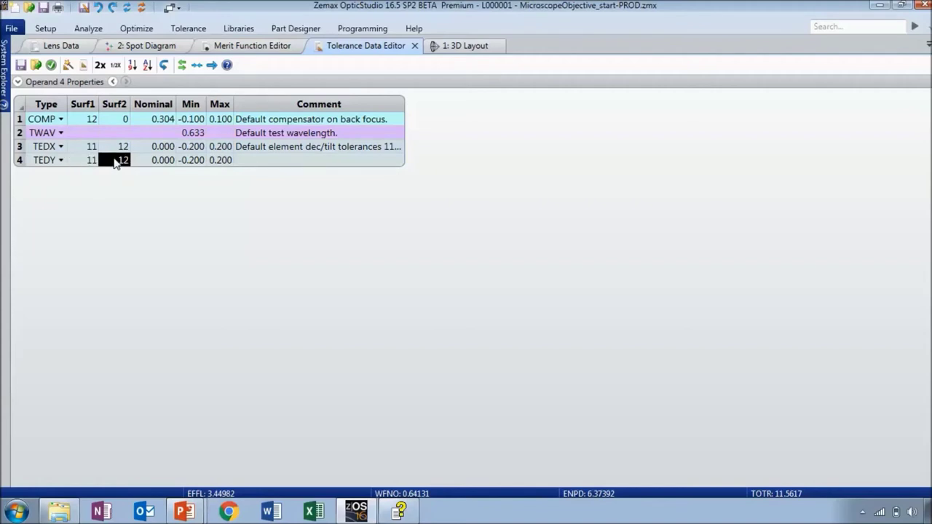
pyautogui.click(194, 148)
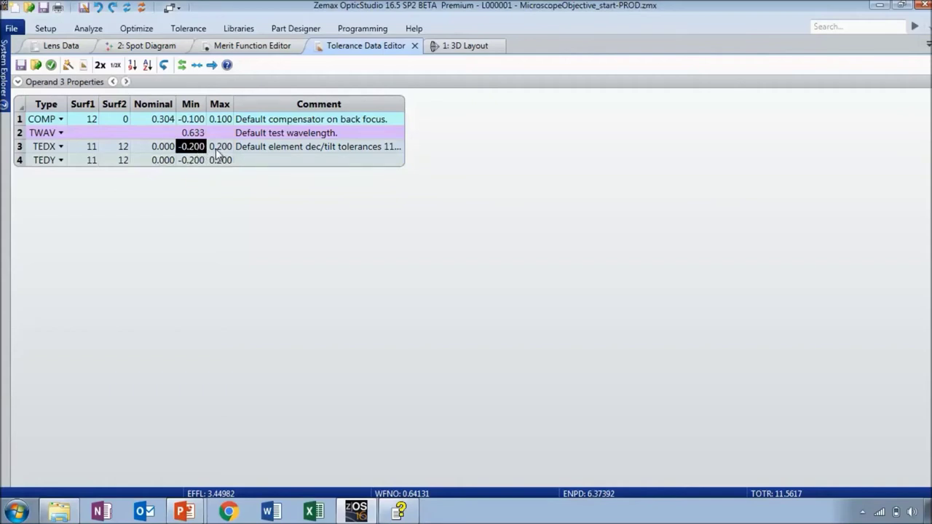
pyautogui.click(217, 153)
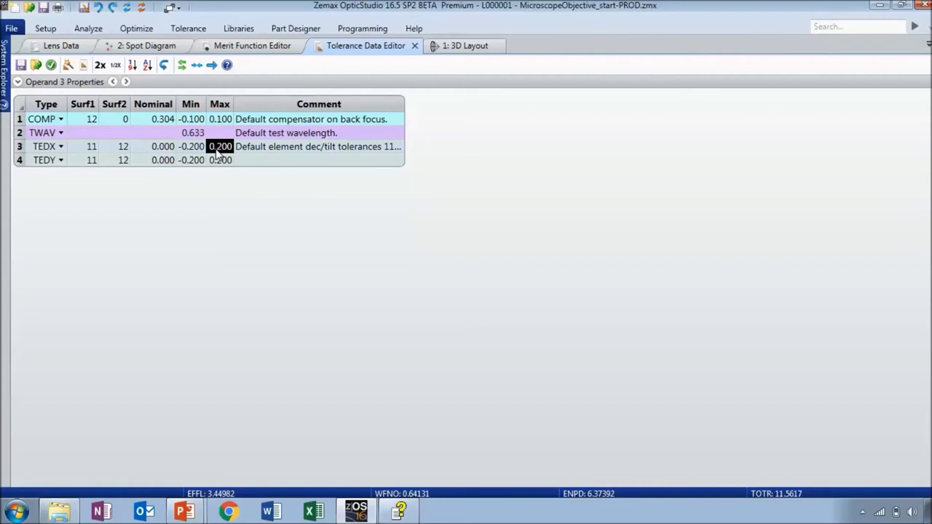
pyautogui.click(158, 146)
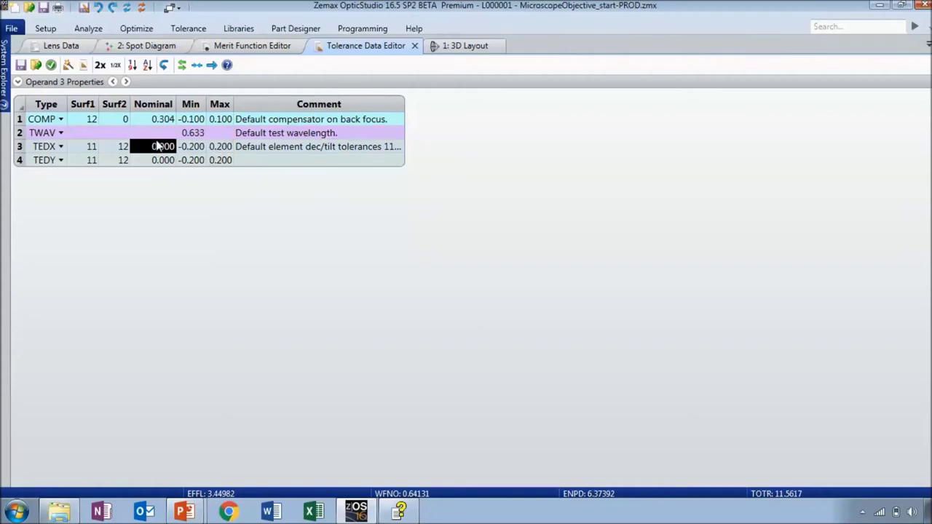
pyautogui.click(196, 152)
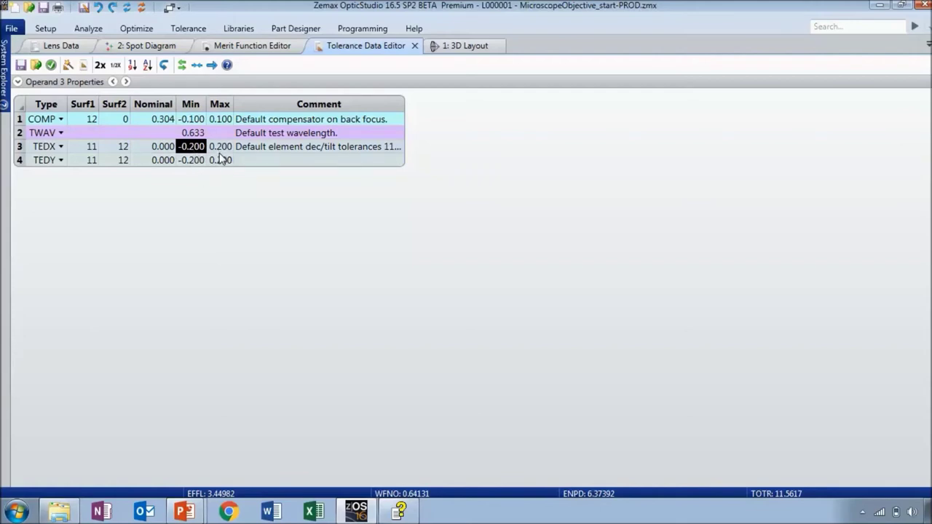
pyautogui.click(215, 152)
pyautogui.click(200, 149)
pyautogui.click(193, 161)
pyautogui.click(221, 161)
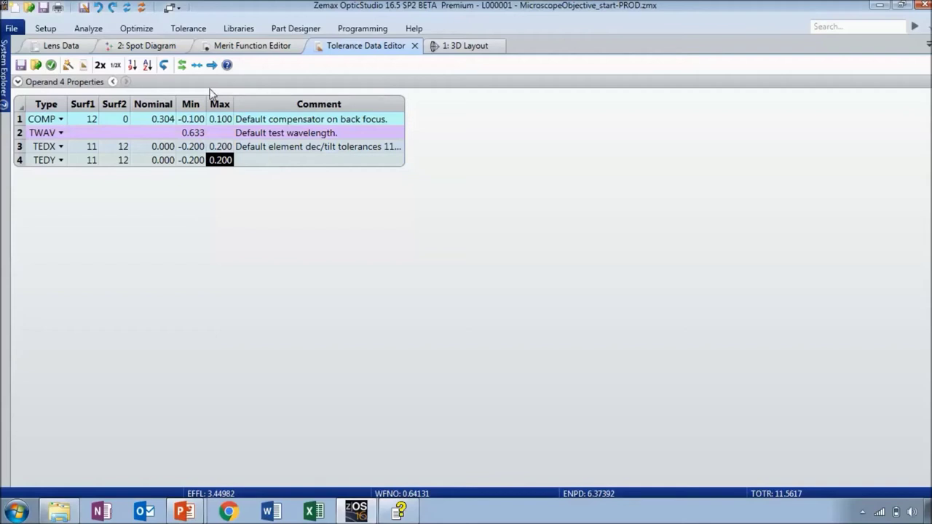
# - Open the Tolerancing setup and set the analysis mode to Inverse Limit
pyautogui.click(181, 33)
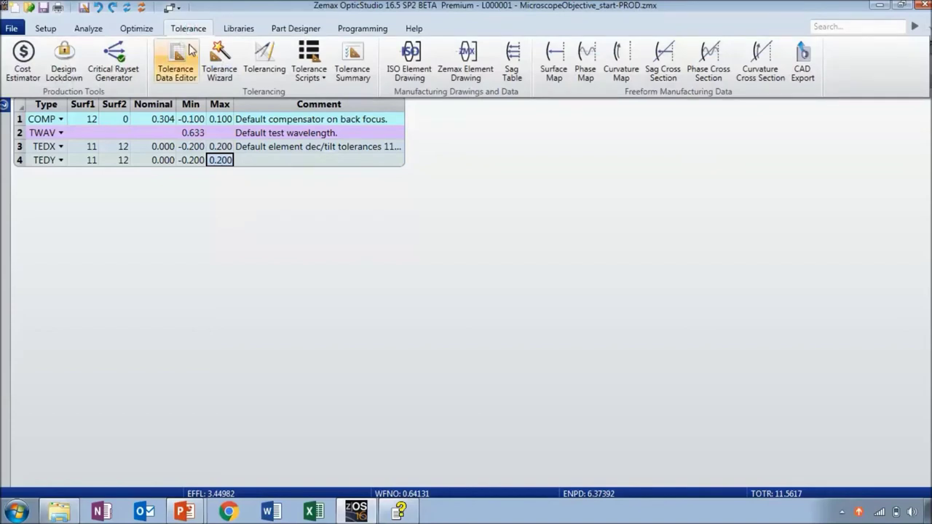
pyautogui.click(268, 76)
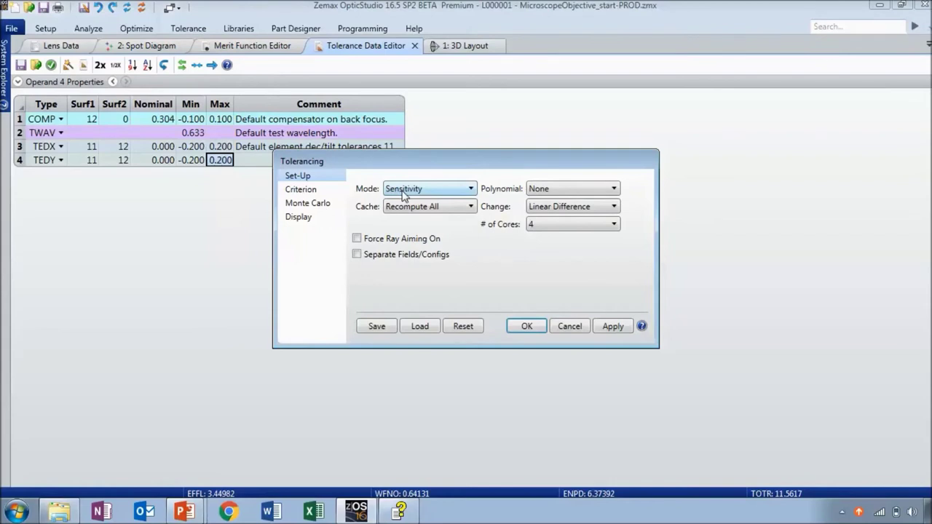
pyautogui.click(403, 191)
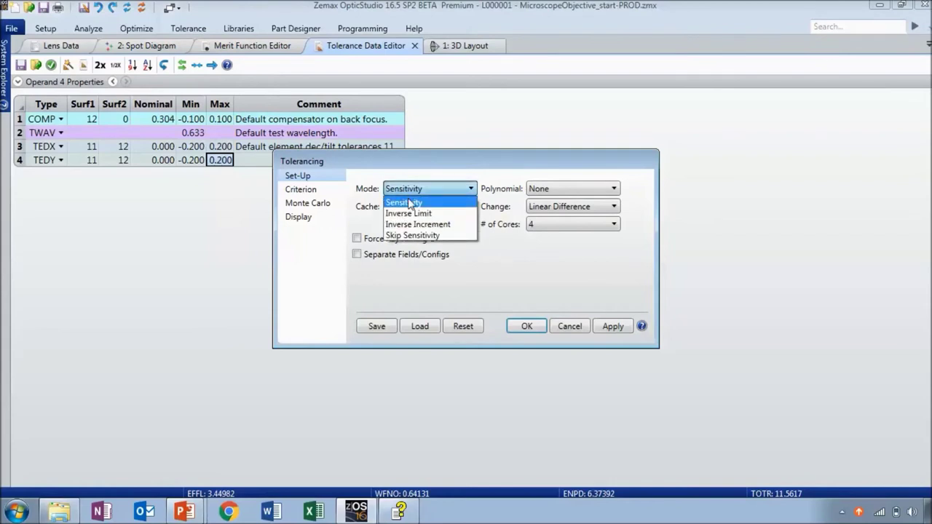
pyautogui.click(425, 216)
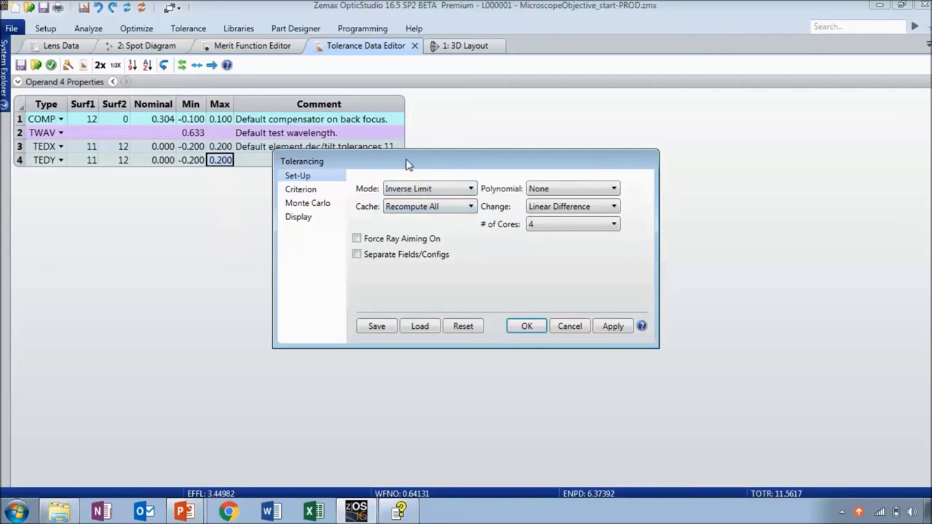
pyautogui.moveTo(403, 162); pyautogui.dragTo(393, 180)
pyautogui.click(399, 209)
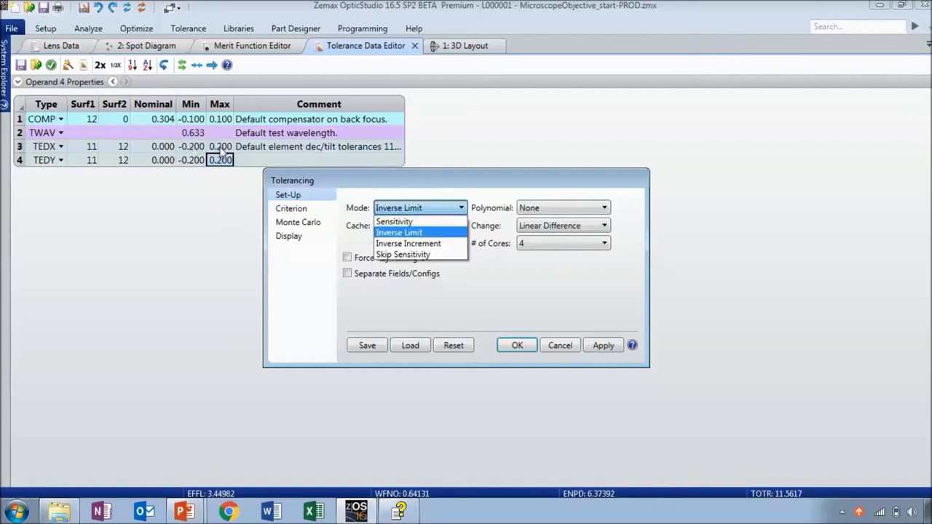
pyautogui.click(424, 234)
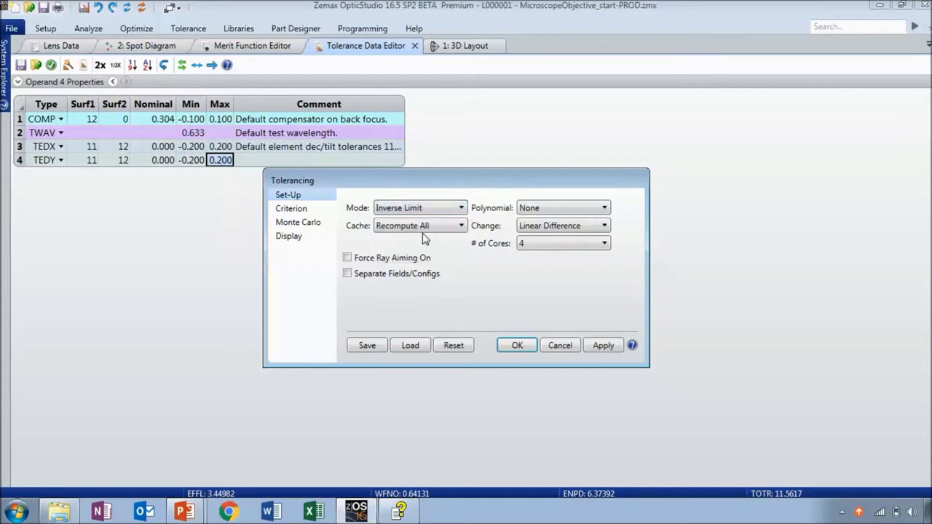
# - Check the nominal value of the RMS Spot Radius criterion and set its limit to 0.002
pyautogui.click(307, 210)
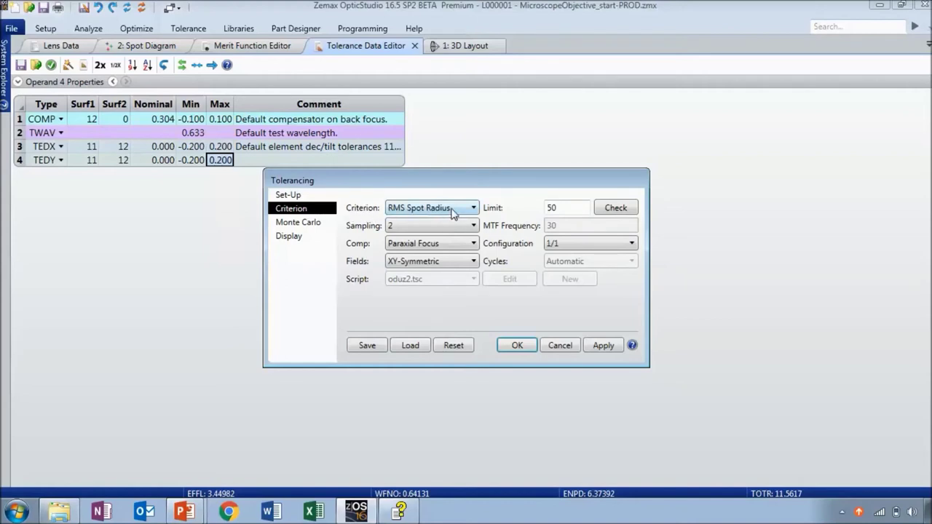
pyautogui.click(615, 209)
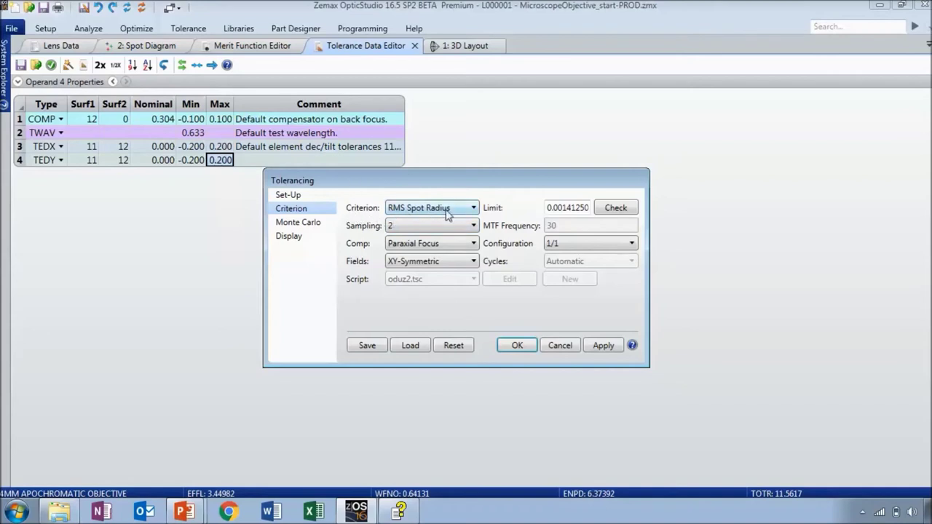
pyautogui.click(571, 209)
pyautogui.doubleClick(564, 209)
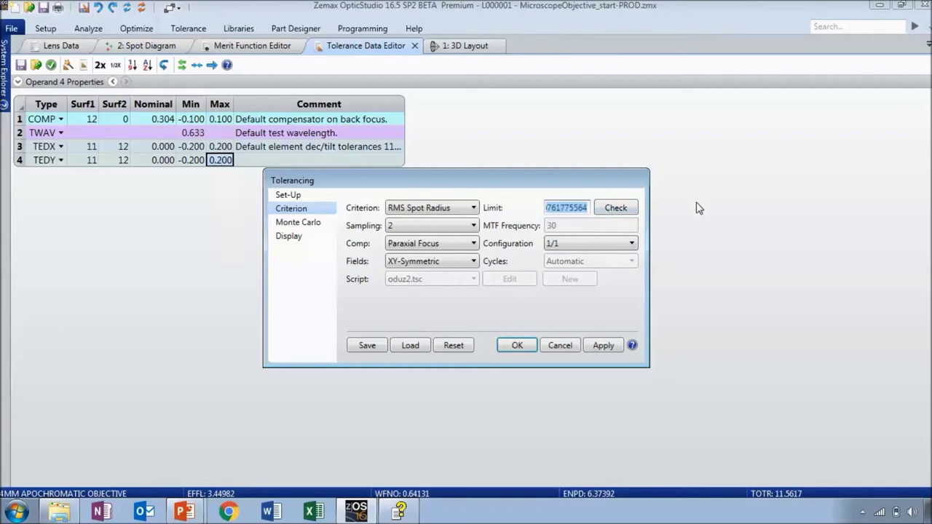
pyautogui.write('0.002')
pyautogui.press('Tab')
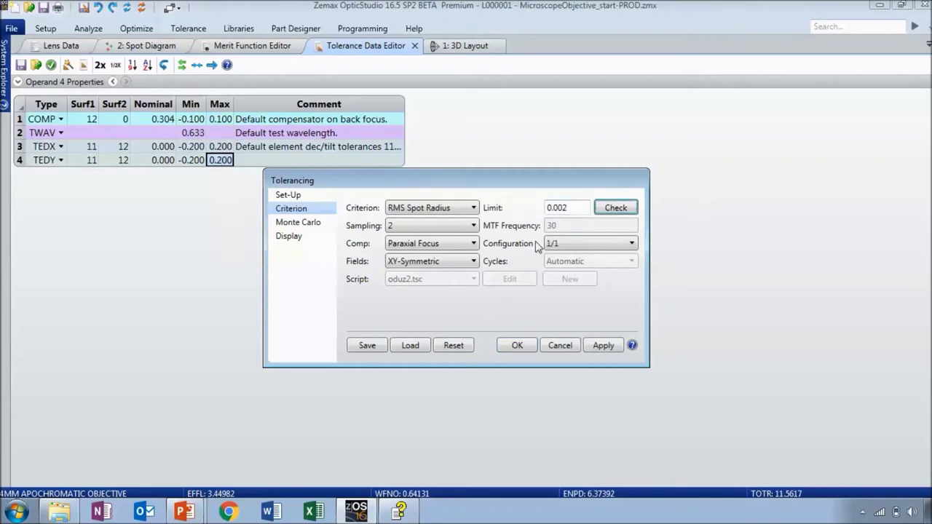
# - Set the number of Monte Carlo runs to 0 and run the Inverse Limit tolerance analysis
pyautogui.click(573, 209)
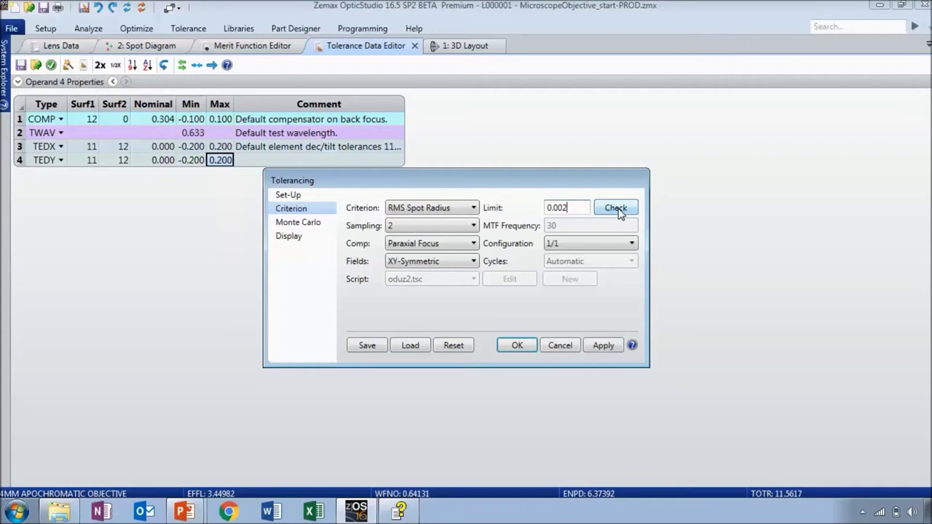
pyautogui.click(316, 225)
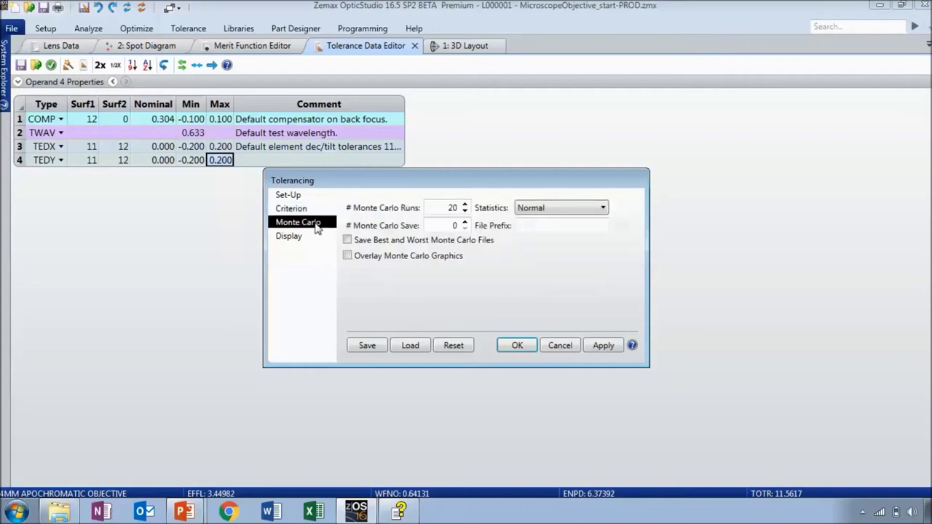
pyautogui.doubleClick(452, 209)
pyautogui.write('0')
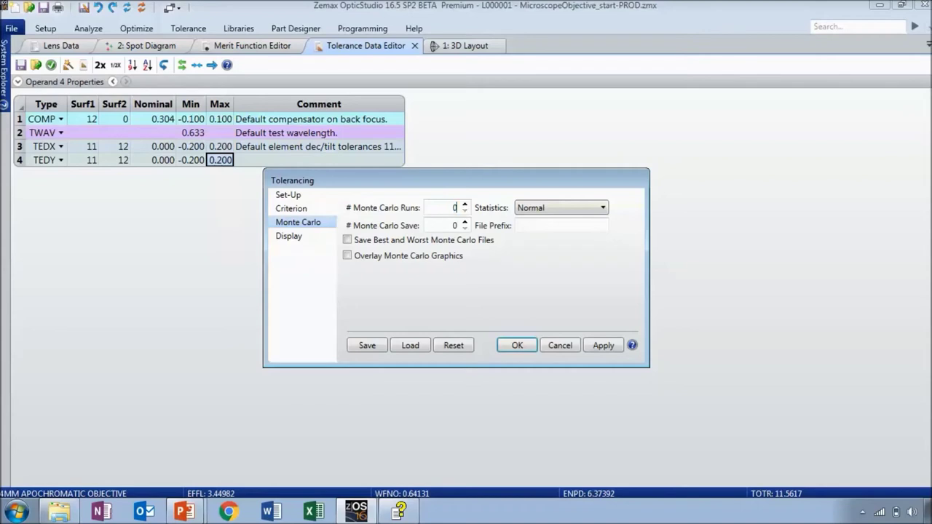
pyautogui.click(286, 197)
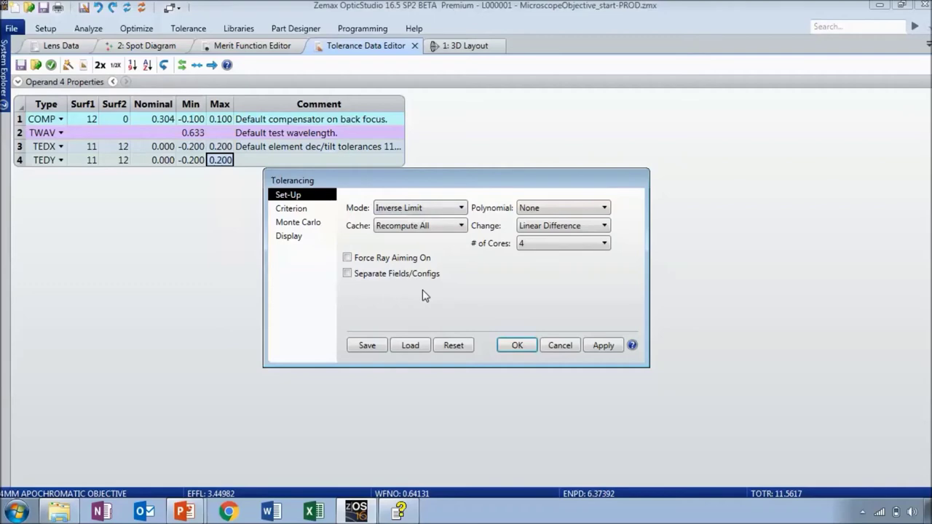
pyautogui.click(514, 345)
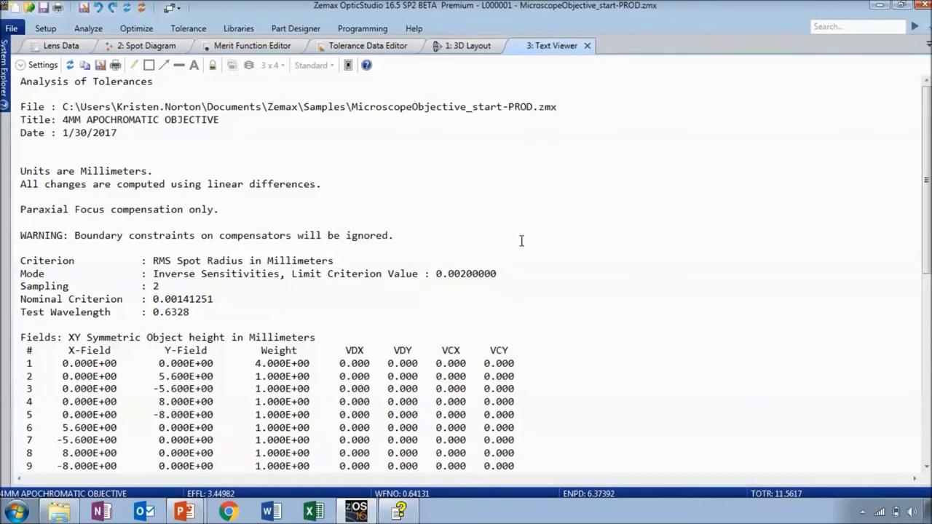
# - Examine the report's sensitivity analysis and the adjusted minimum and maximum values of the TEDX and TEDY operands
pyautogui.scroll(-15, 518, 244)
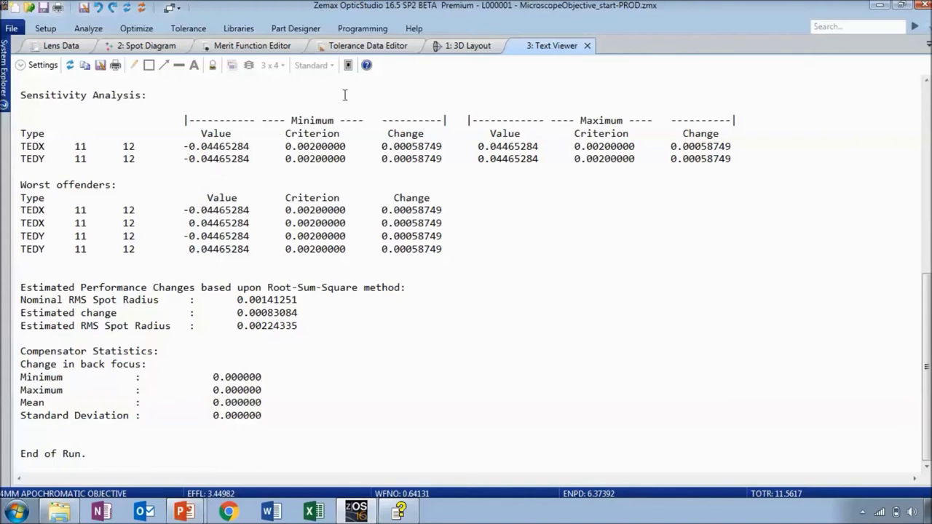
pyautogui.click(354, 49)
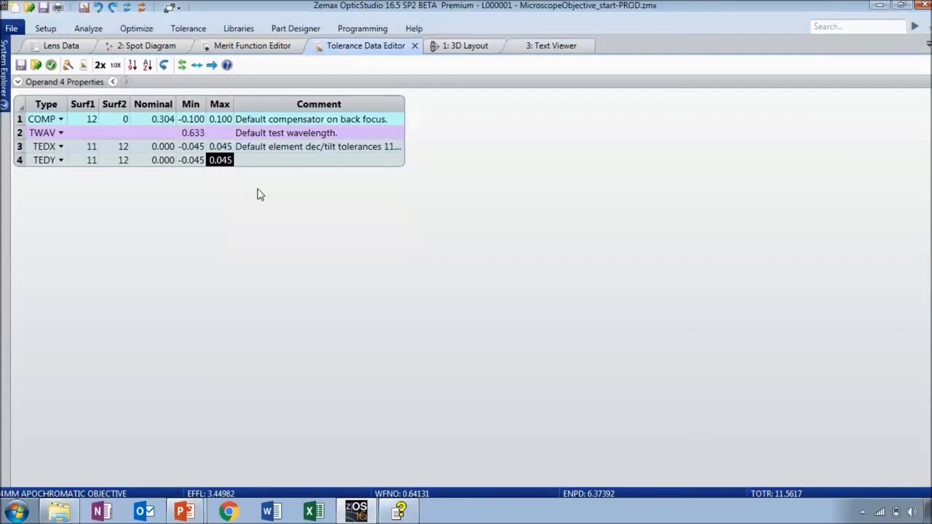
pyautogui.click(220, 147)
pyautogui.click(188, 146)
pyautogui.click(190, 162)
pyautogui.press('Right')
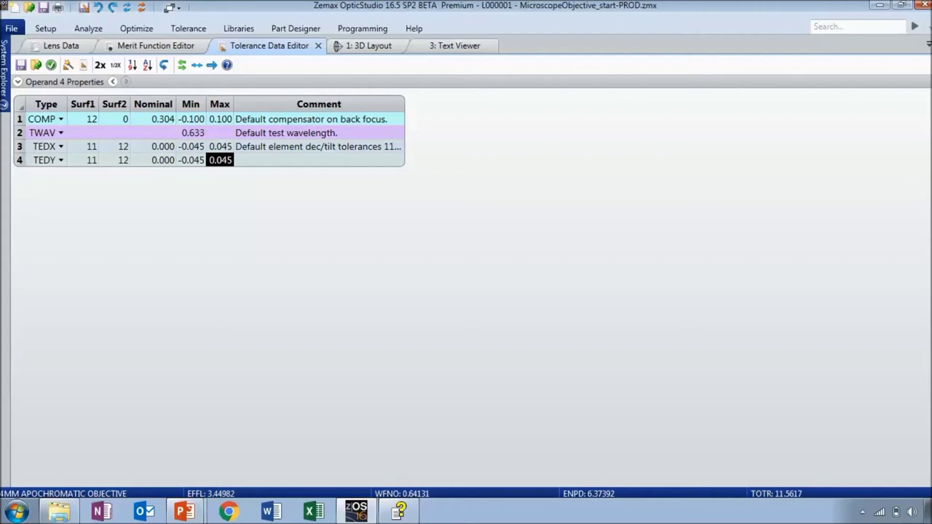
pyautogui.click(38, 146)
pyautogui.click(35, 163)
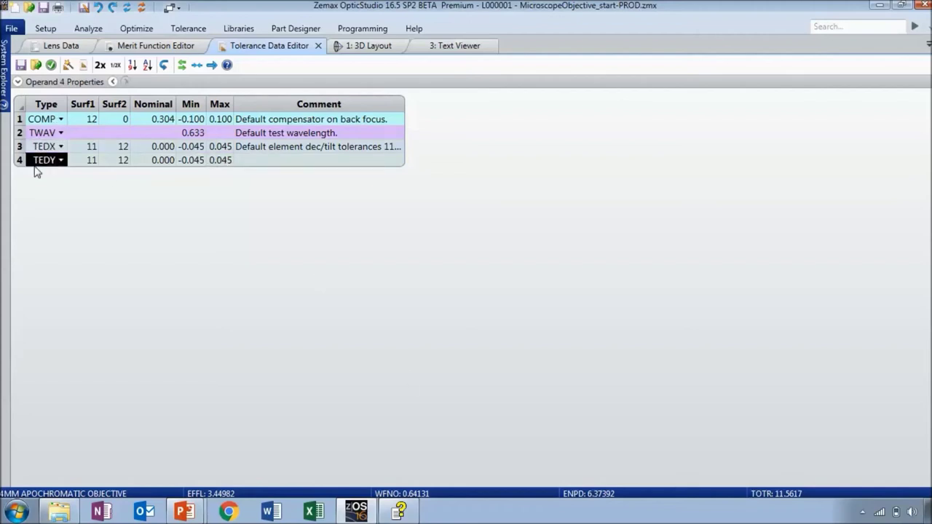
pyautogui.click(41, 146)
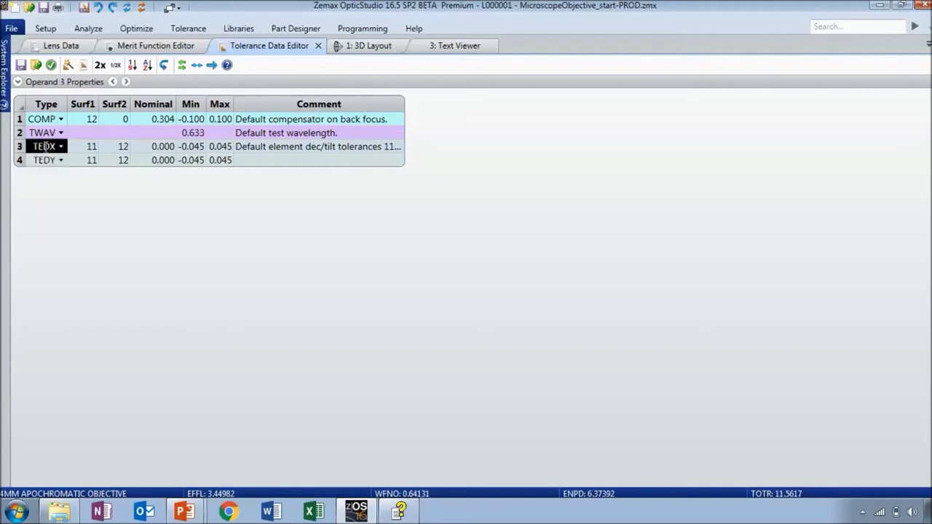
pyautogui.click(19, 148)
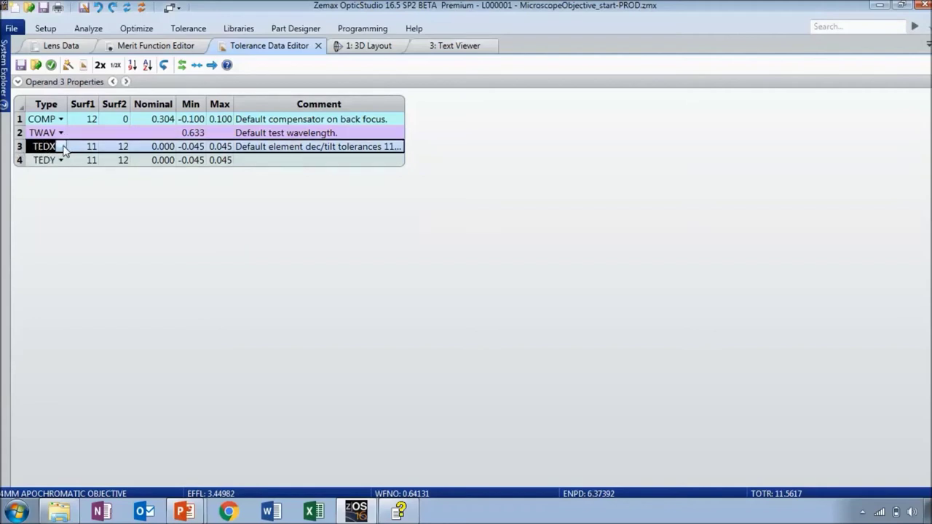
pyautogui.click(20, 160)
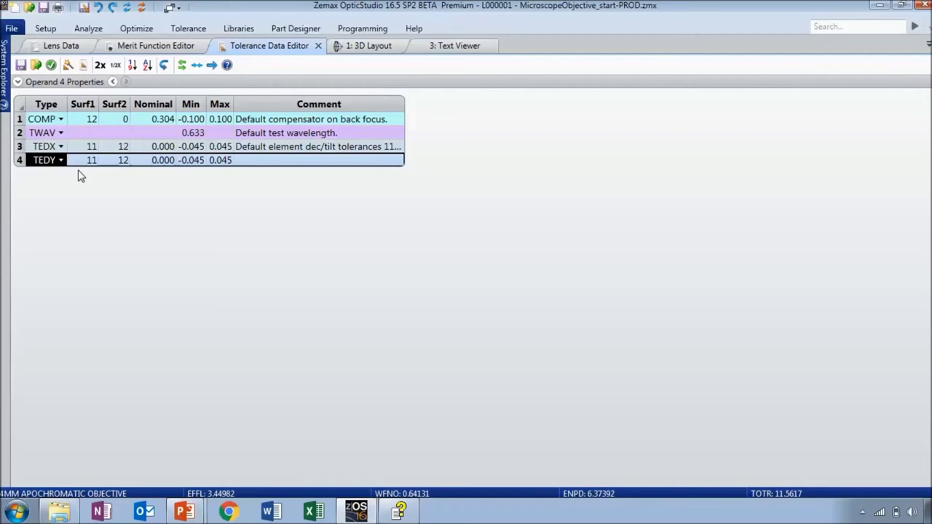
# - Open a Ray Aberration fan plot and float it as a separate window over the tolerance editor
pyautogui.click(96, 28)
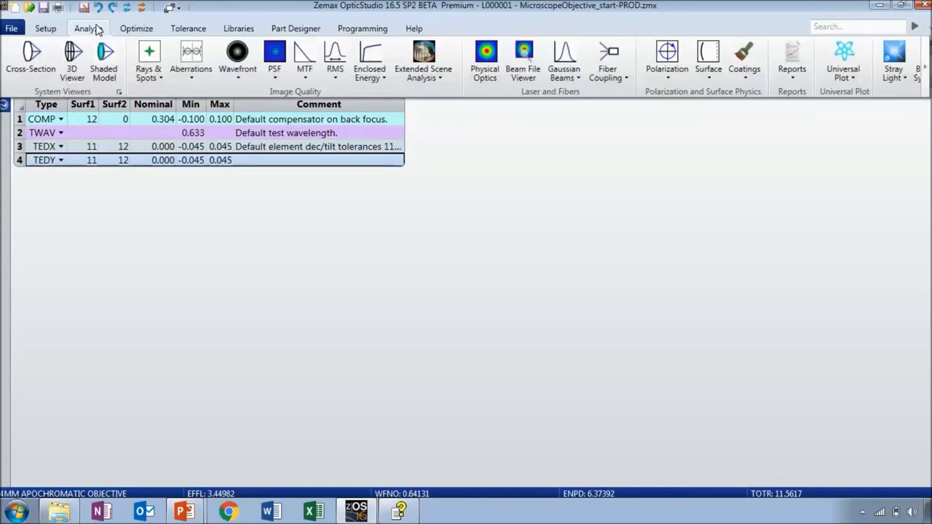
pyautogui.click(185, 79)
pyautogui.click(188, 93)
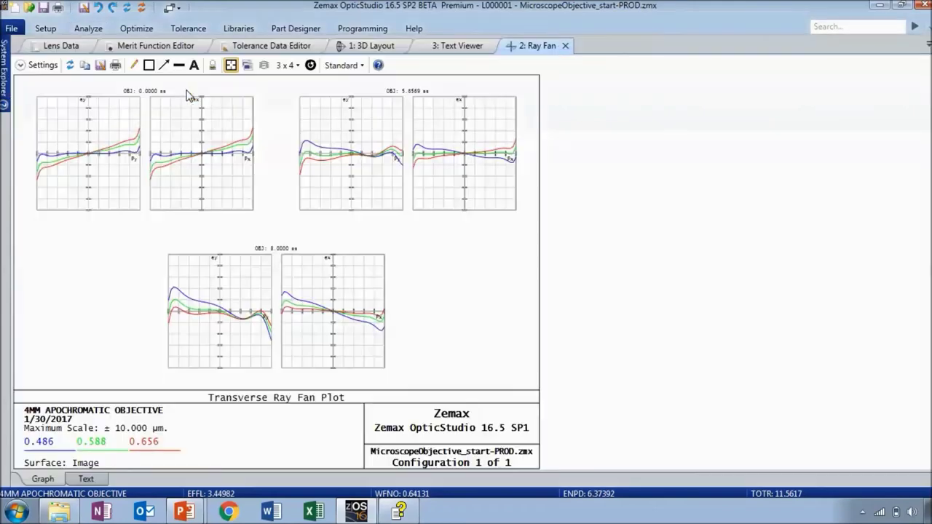
pyautogui.moveTo(523, 51); pyautogui.dragTo(76, 129)
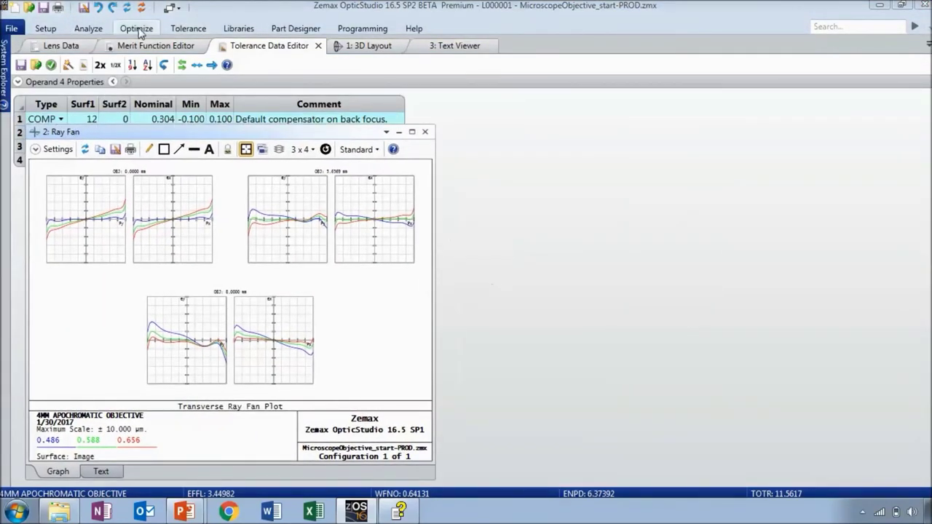
# - Open a Standard Spot Diagram and float it beside the Ray Fan window
pyautogui.click(88, 29)
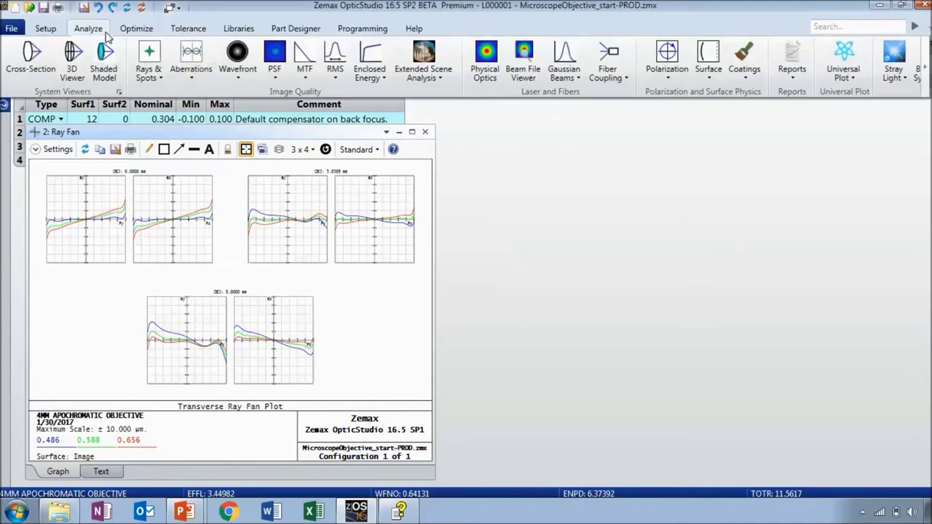
pyautogui.click(190, 77)
pyautogui.click(148, 73)
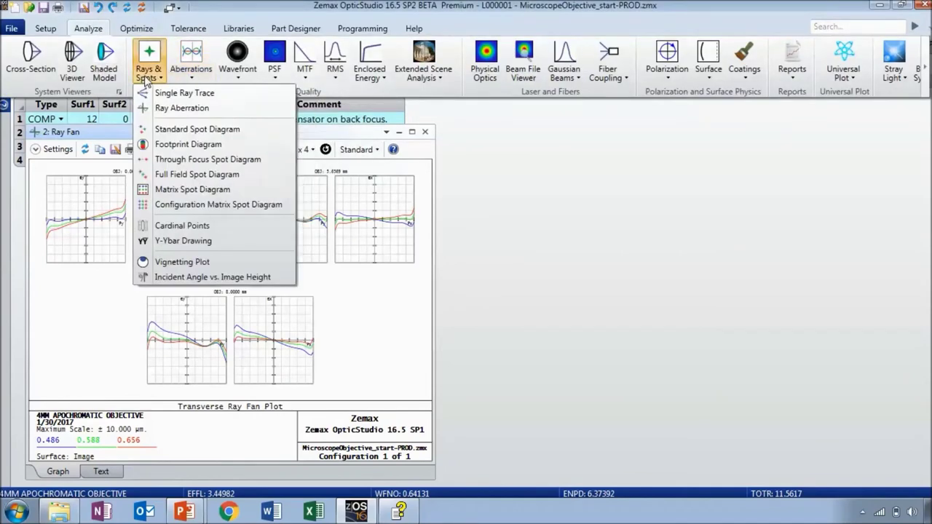
pyautogui.click(146, 128)
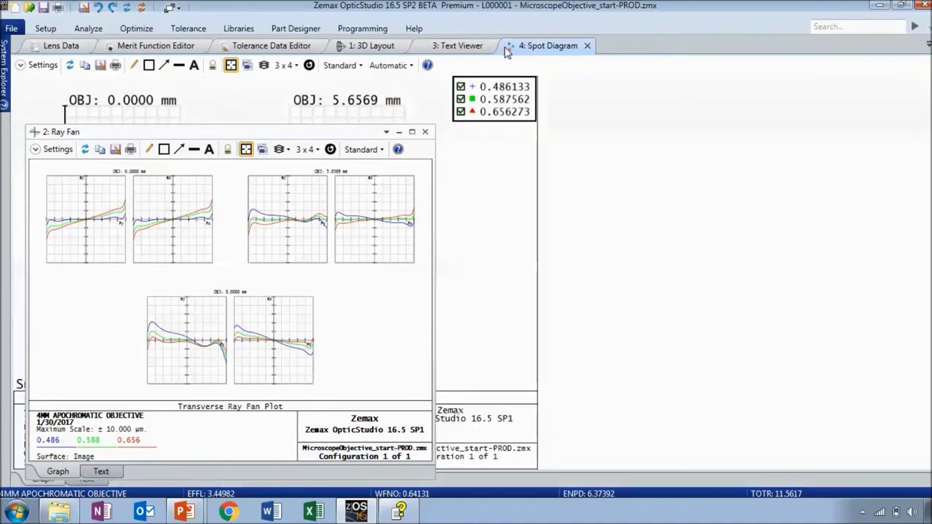
pyautogui.moveTo(520, 45); pyautogui.dragTo(514, 97)
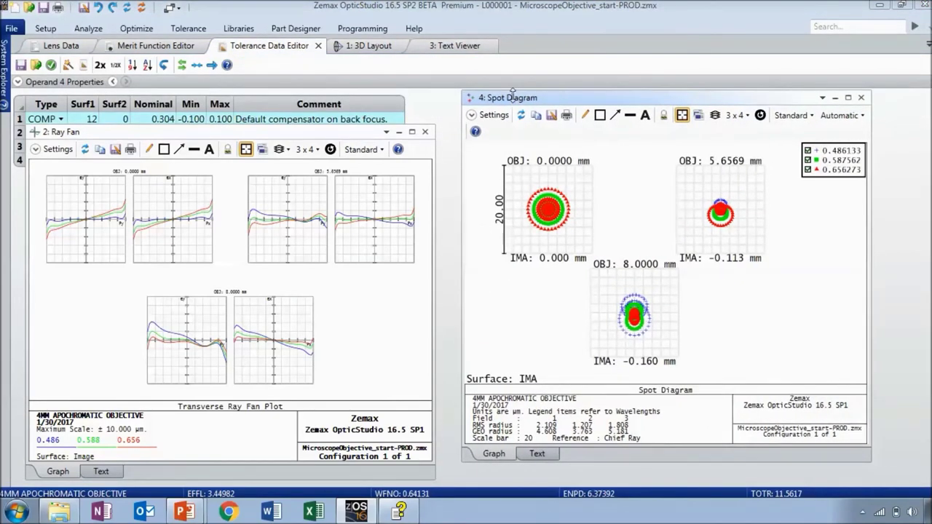
# - Open the Tolerancing setup, review the analysis modes and choose Skip Sensitivity
pyautogui.click(191, 29)
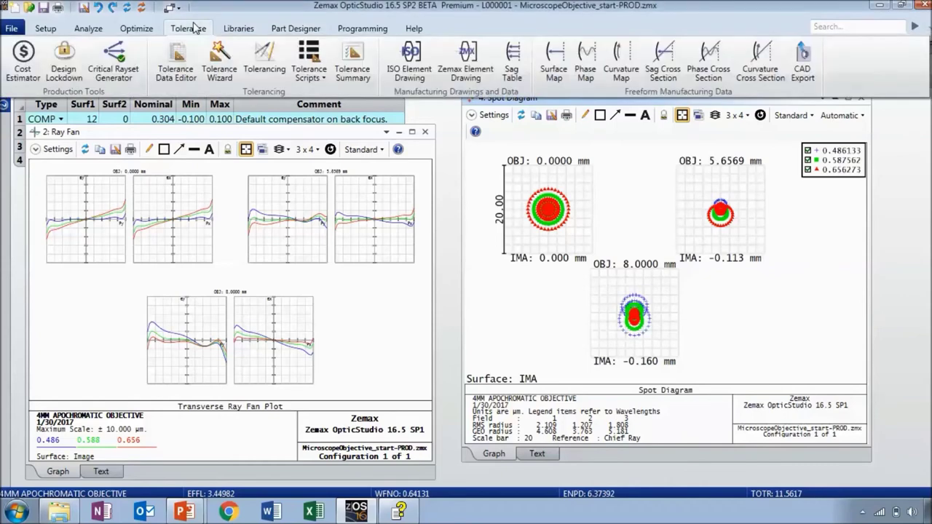
pyautogui.click(266, 60)
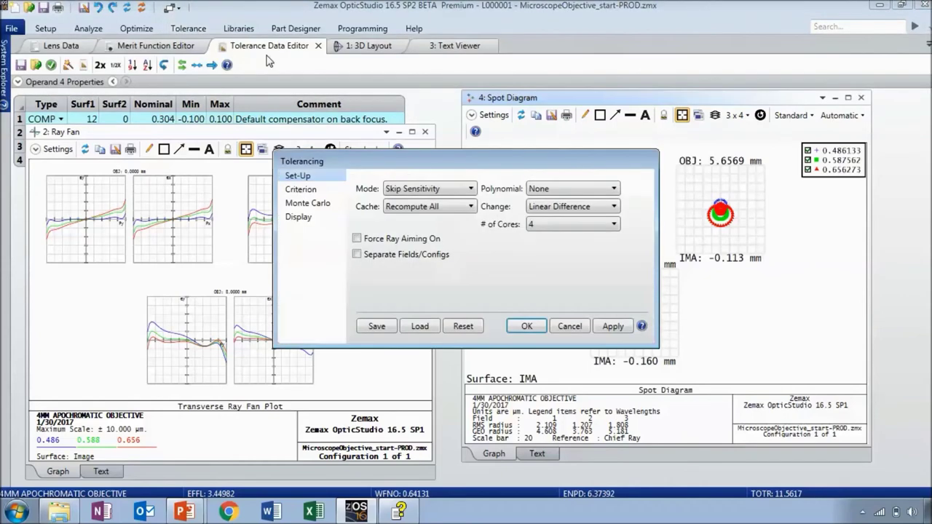
pyautogui.click(413, 191)
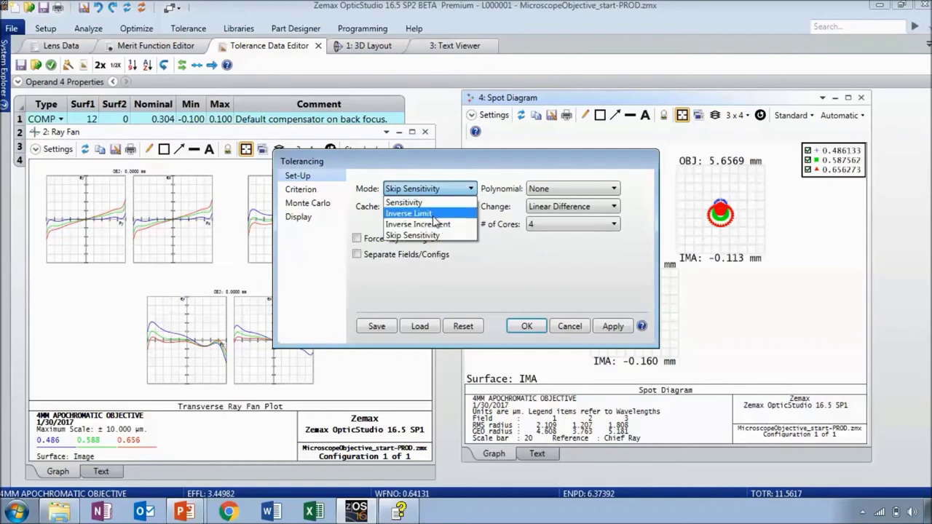
pyautogui.click(421, 213)
pyautogui.click(428, 193)
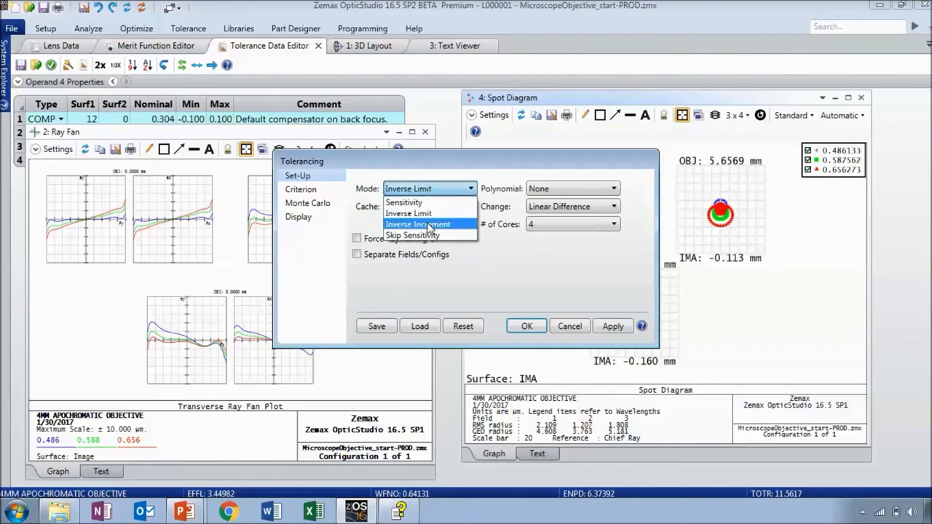
pyautogui.click(430, 236)
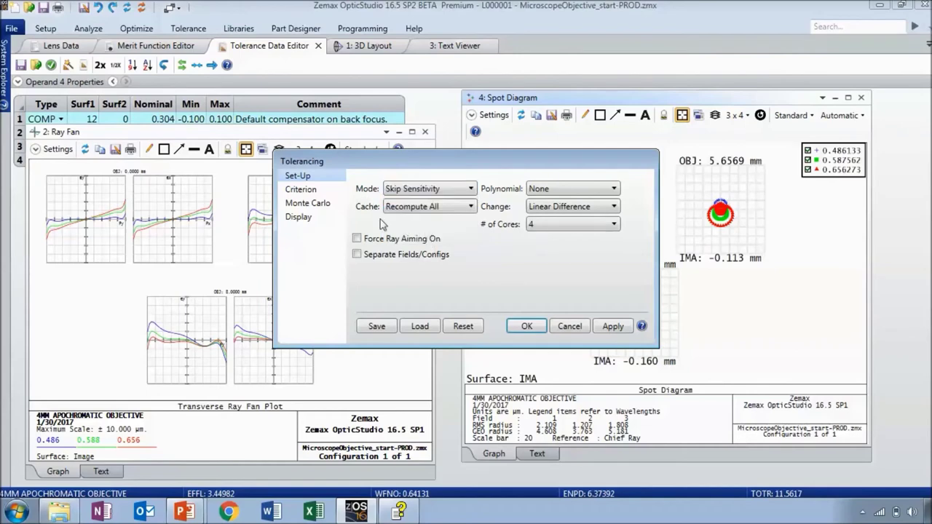
pyautogui.click(432, 190)
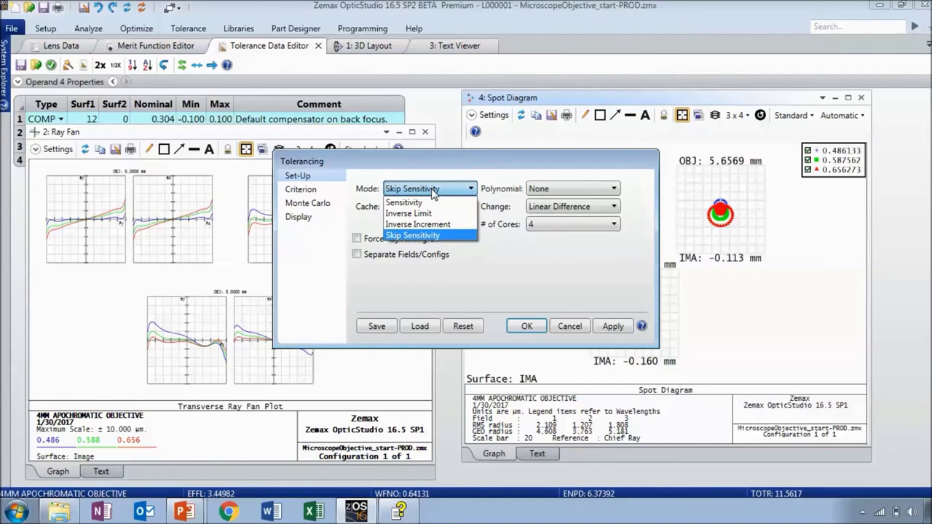
pyautogui.click(434, 190)
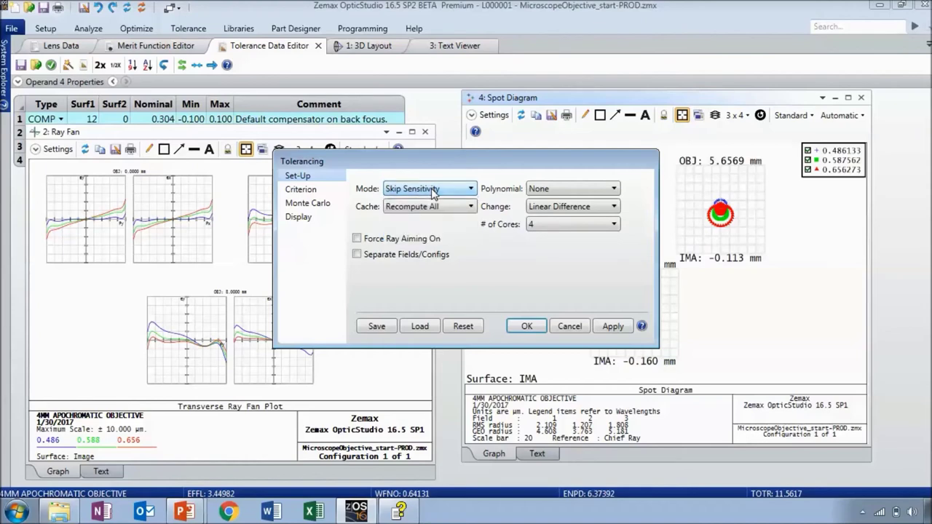
# - Check the RMS Spot Radius criterion and run 20 Monte Carlo simulations with normal statistics and overlaid graphics
pyautogui.click(310, 194)
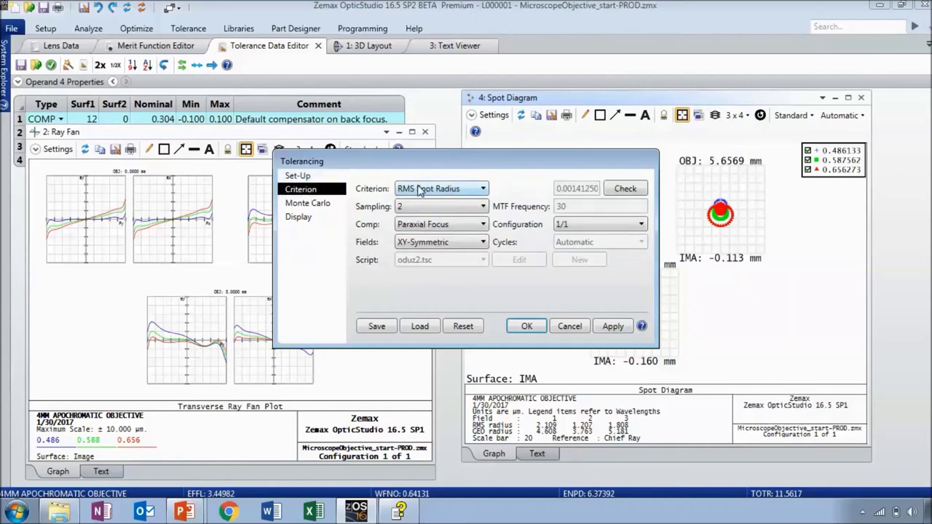
pyautogui.click(304, 207)
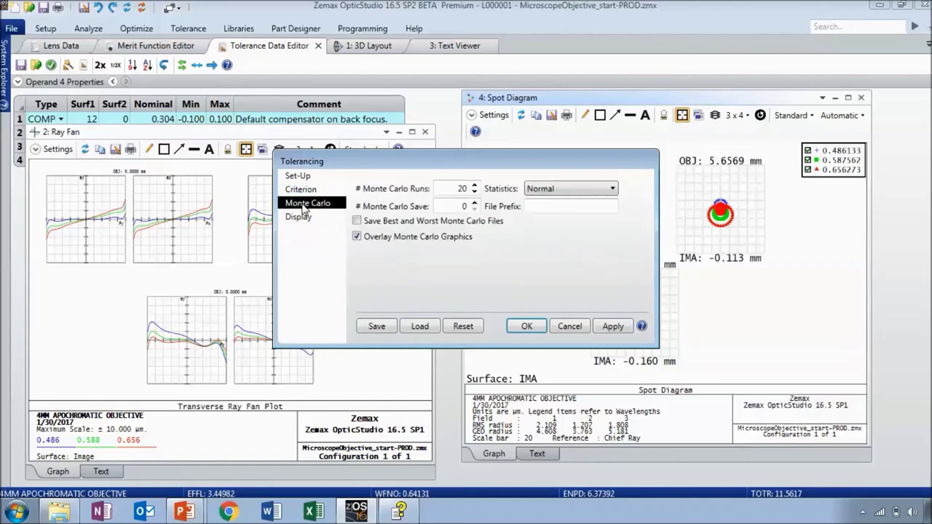
pyautogui.doubleClick(463, 190)
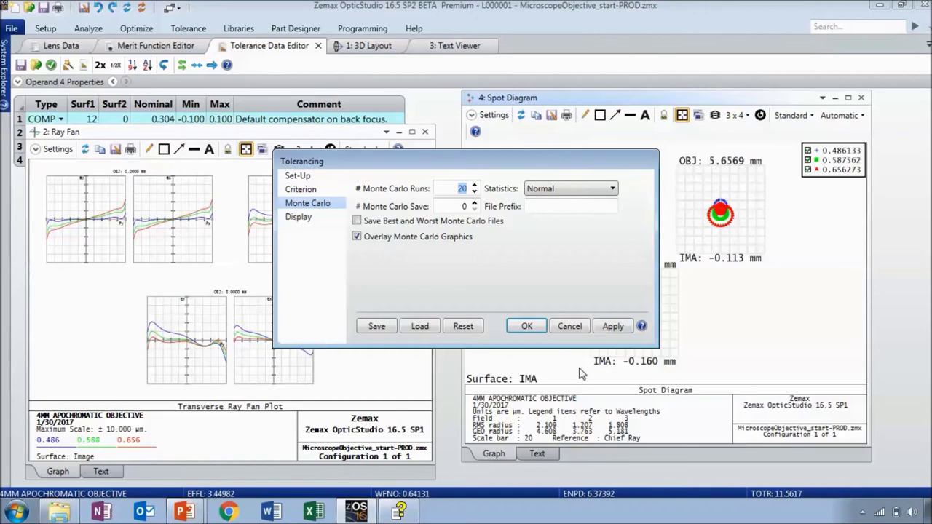
pyautogui.click(524, 327)
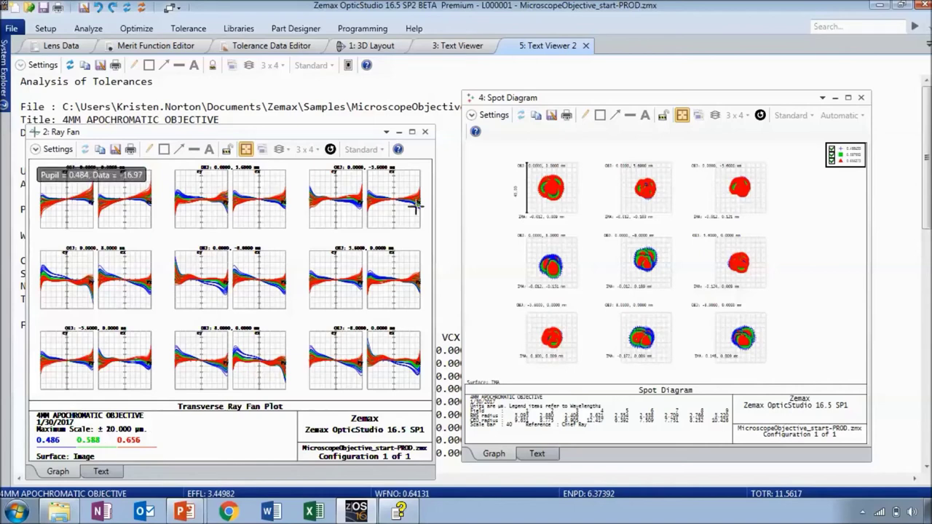
# - Close the Ray Fan, Spot Diagram, both tolerance reports and the Tolerance Data Editor
pyautogui.click(425, 131)
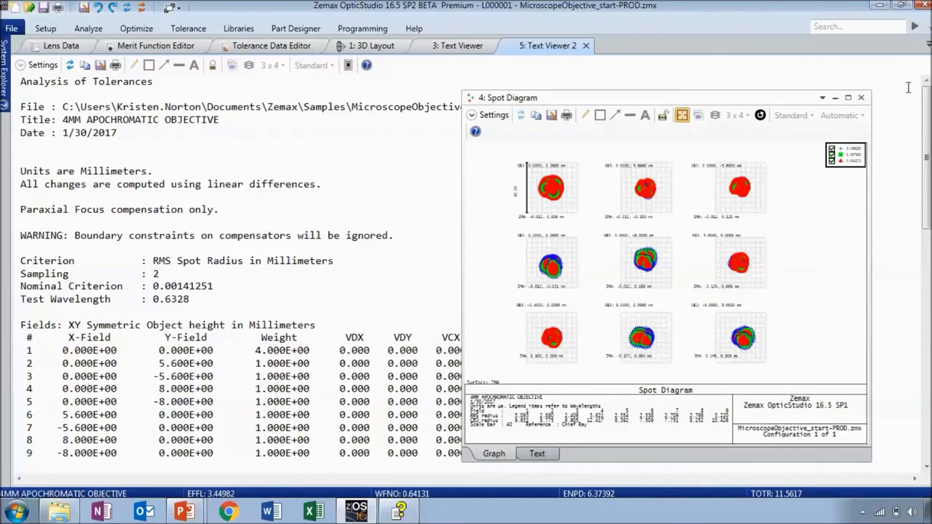
pyautogui.click(860, 96)
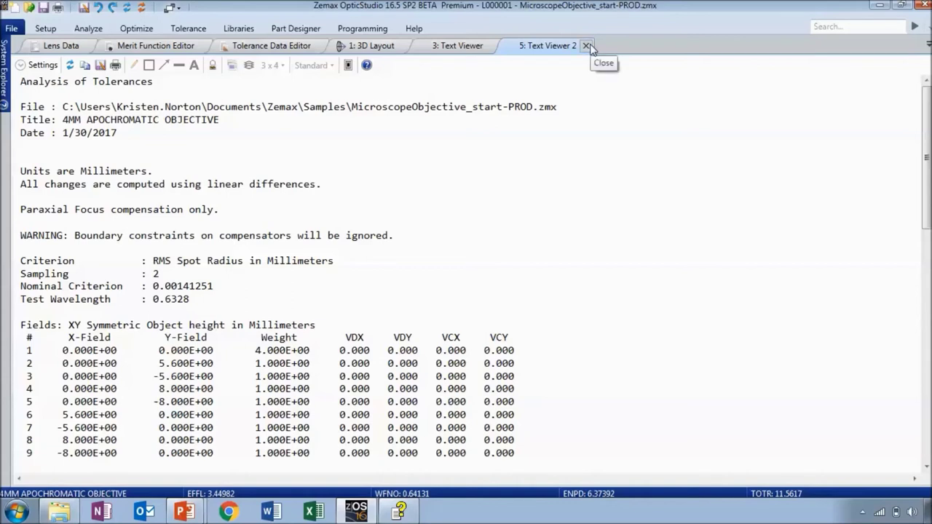
pyautogui.click(585, 46)
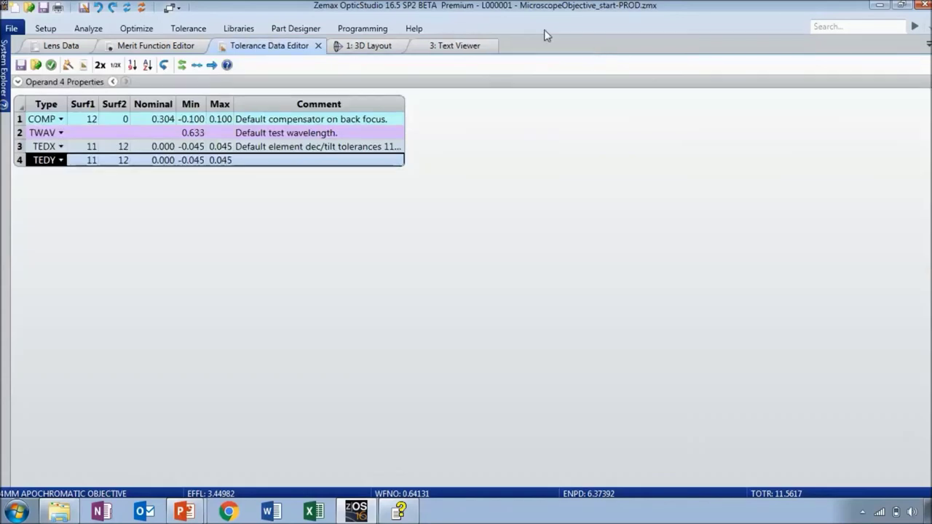
pyautogui.click(317, 45)
pyautogui.click(373, 46)
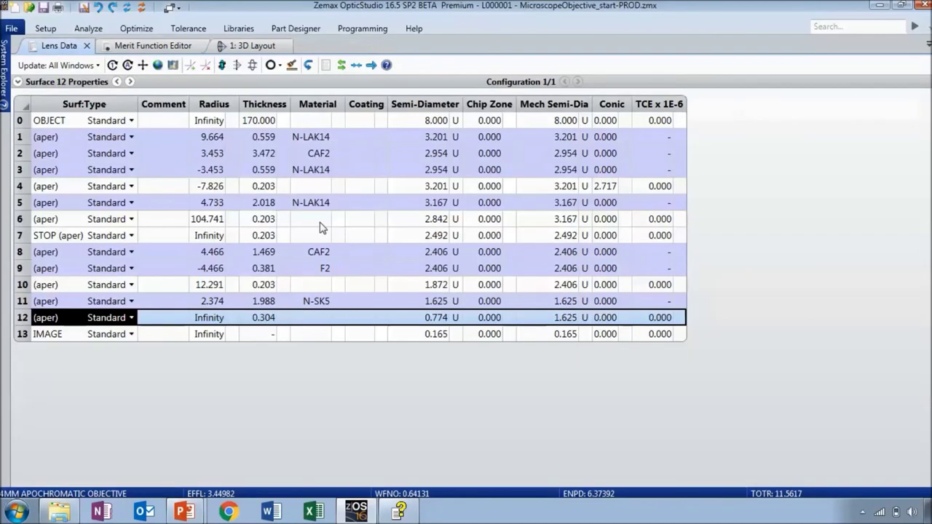
# - Bring up the 3D Layout of the objective and refresh it
pyautogui.click(239, 48)
pyautogui.click(69, 65)
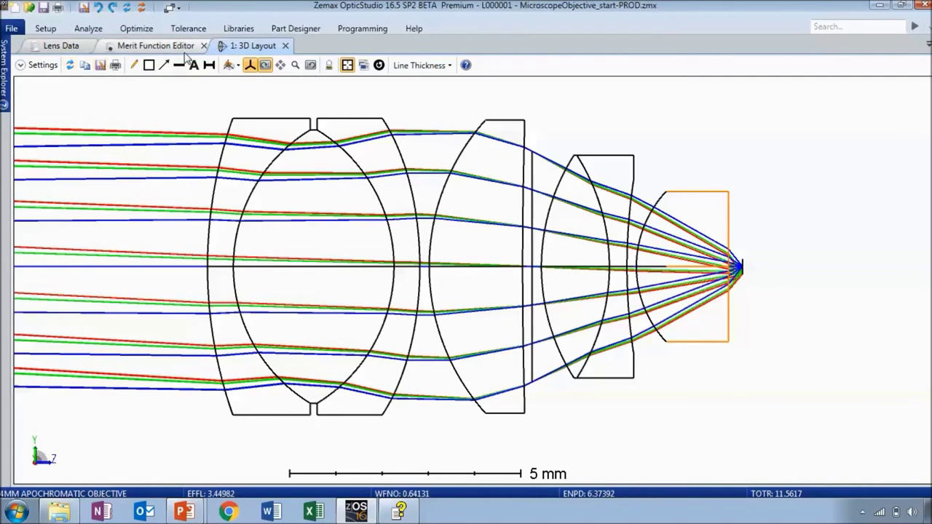
# - Start the conversion of the objective to an NSC group, saving the changes in MicroscopeObjective_start-PROD.zmx
pyautogui.click(17, 29)
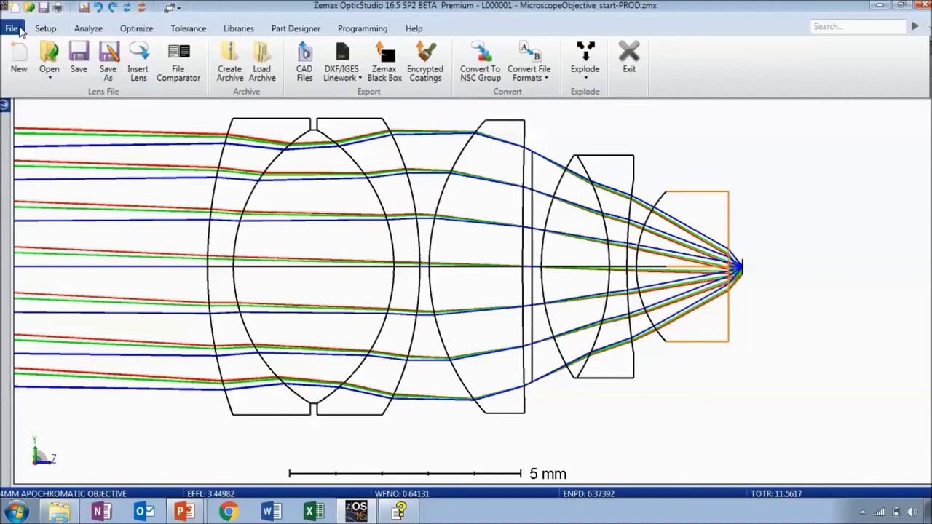
pyautogui.click(20, 29)
pyautogui.click(19, 30)
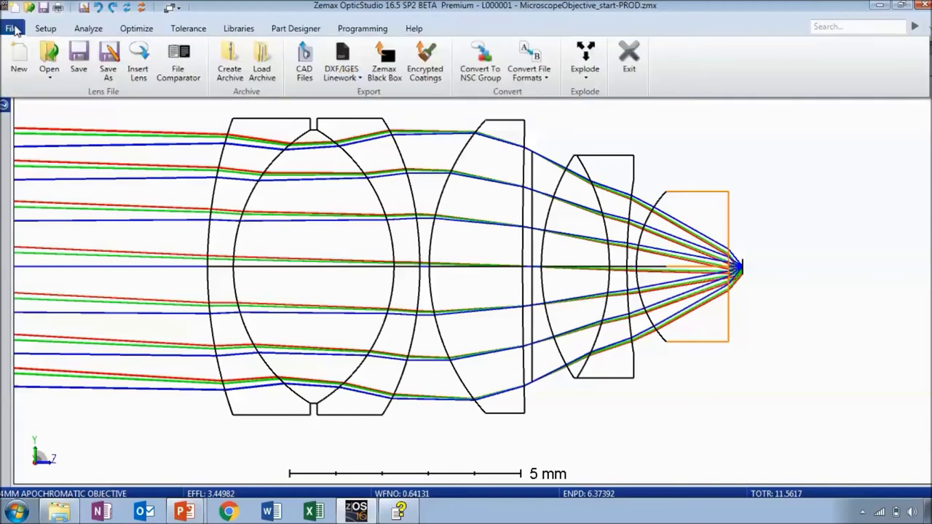
pyautogui.click(480, 65)
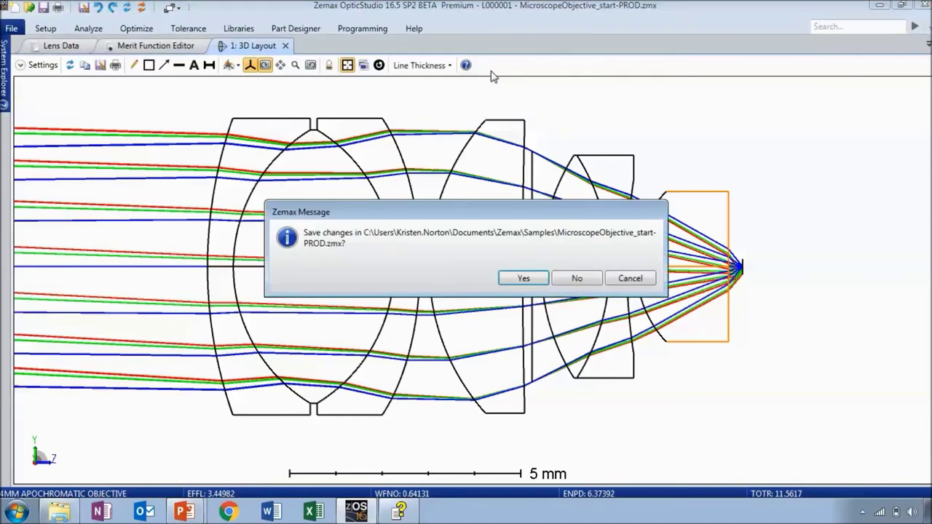
pyautogui.click(524, 279)
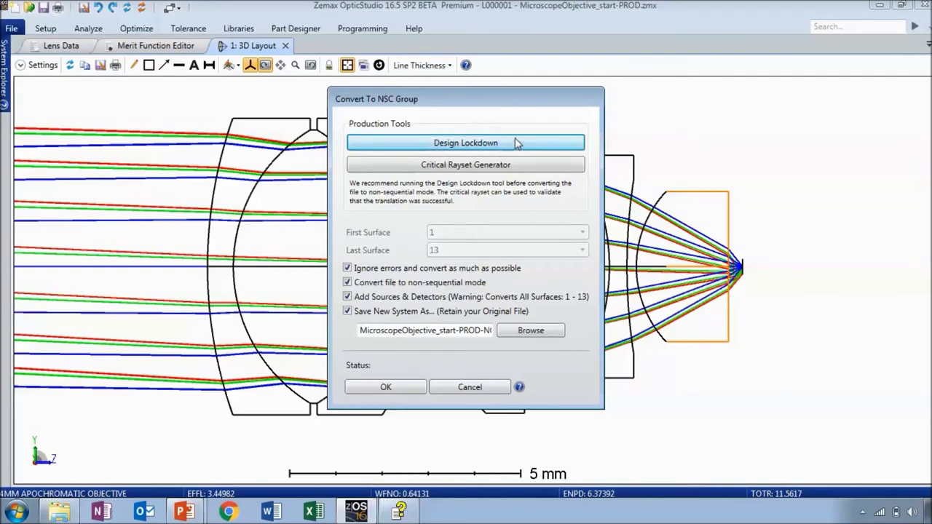
# - Generate a 21-ray Chief and Marginals critical rayset, and convert the file to non-sequential mode with sources and detectors, saved as a new system
pyautogui.click(510, 166)
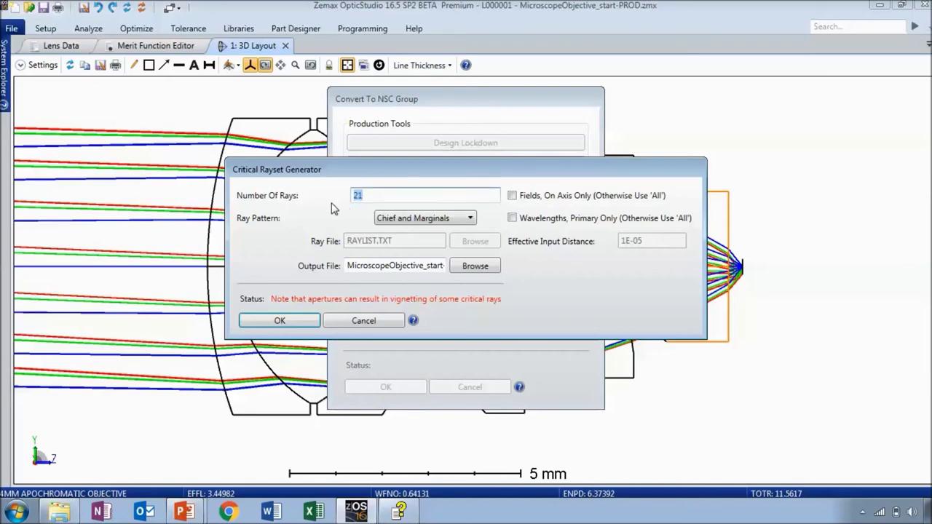
pyautogui.click(303, 320)
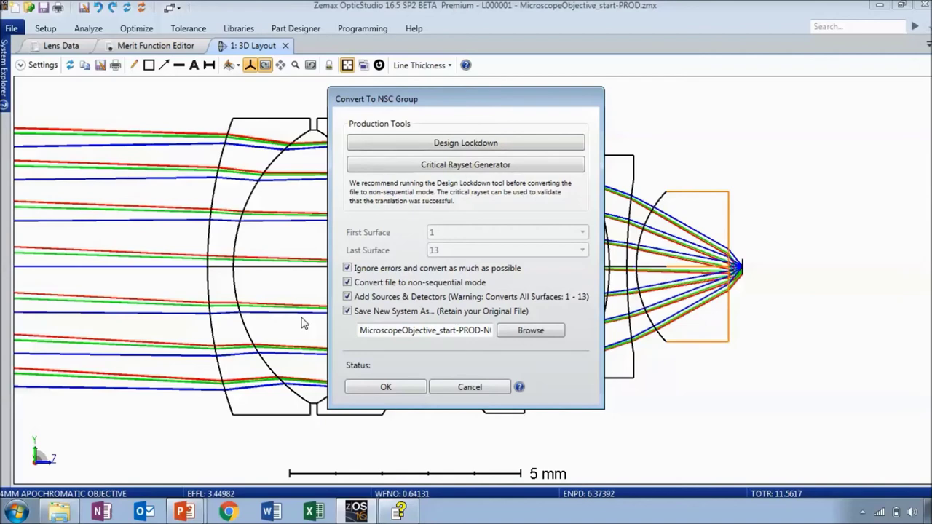
pyautogui.click(384, 388)
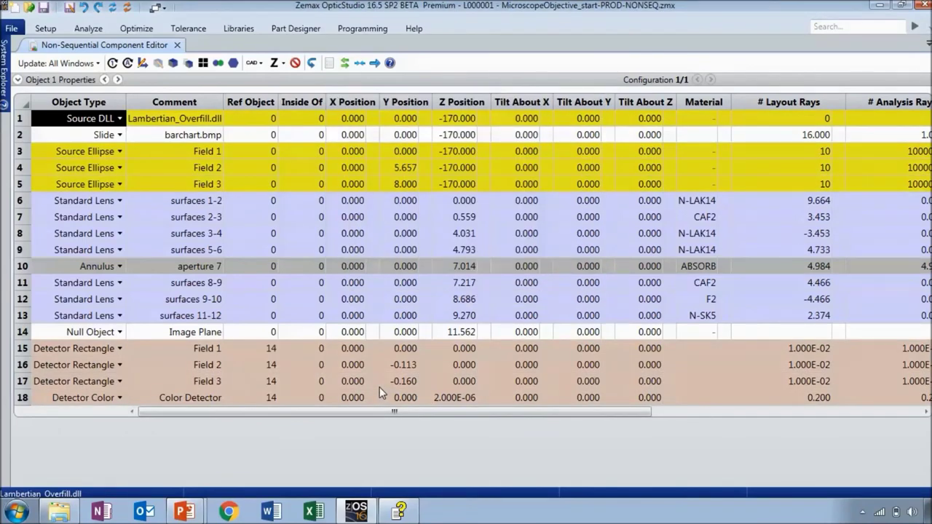
# - Examine the converted lens objects, the three field Source Ellipses, the barchart.bmp slide and the Lambertian_Overfill.dll source
pyautogui.click(171, 203)
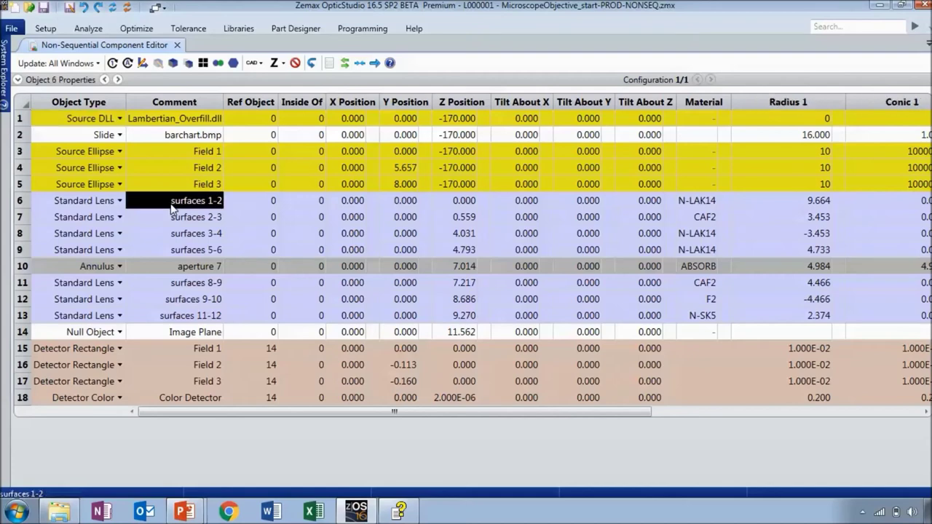
pyautogui.click(80, 206)
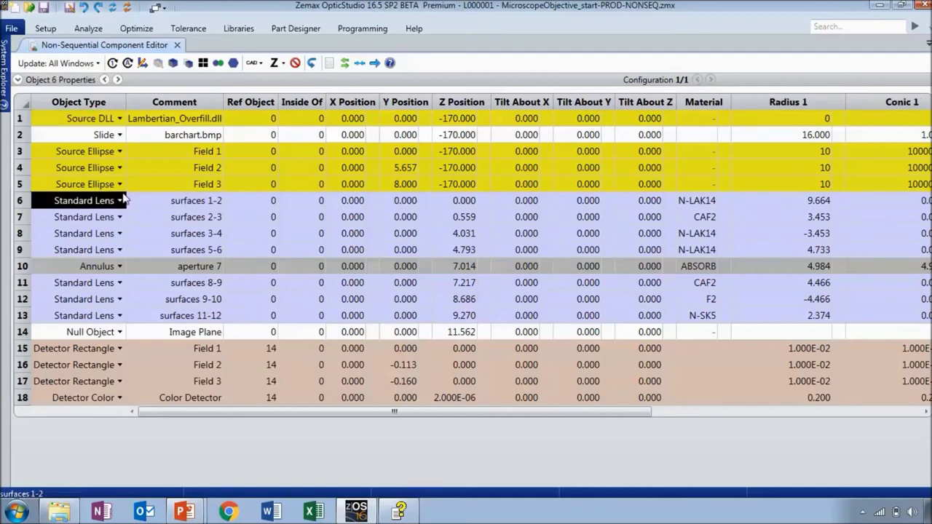
pyautogui.click(175, 205)
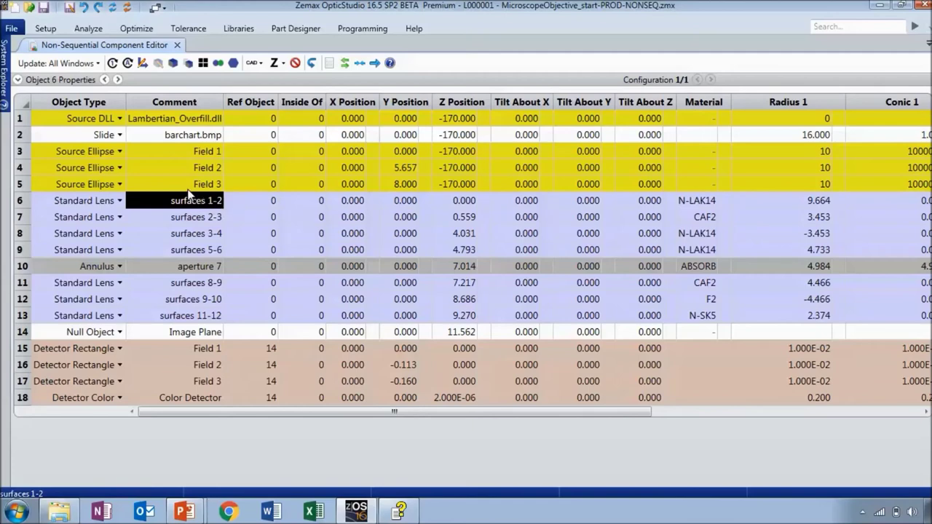
pyautogui.click(188, 187)
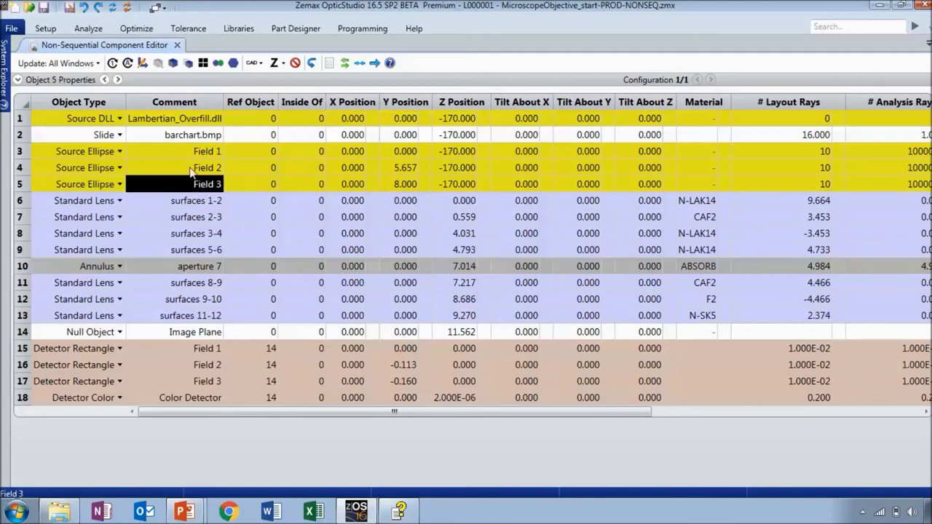
pyautogui.click(193, 170)
pyautogui.click(201, 154)
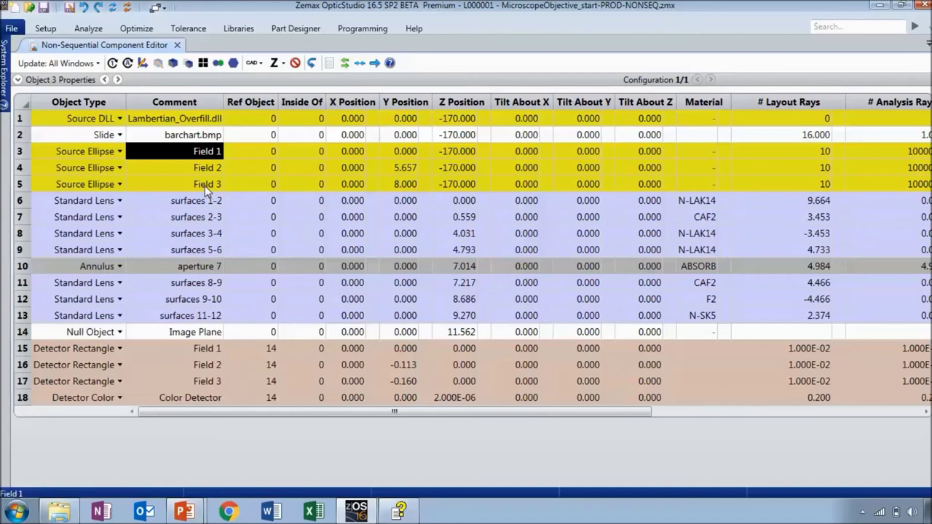
pyautogui.click(190, 137)
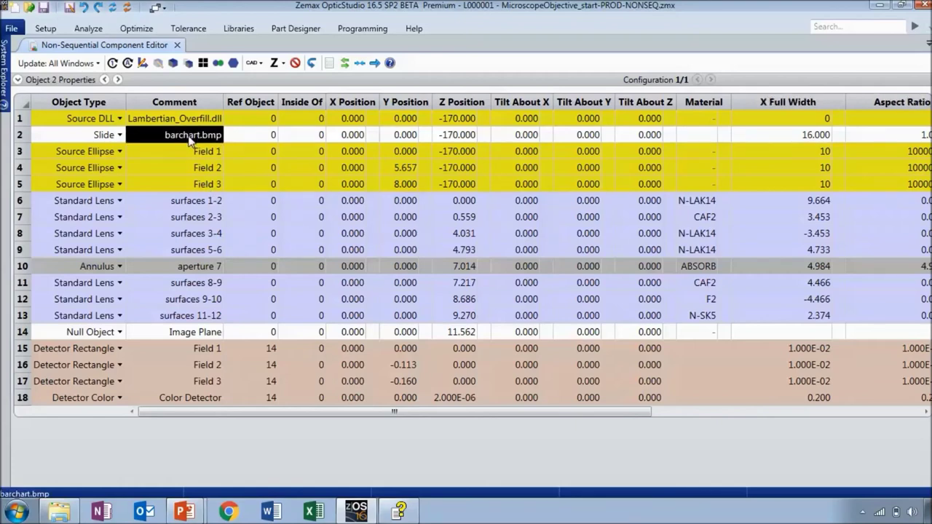
pyautogui.click(202, 122)
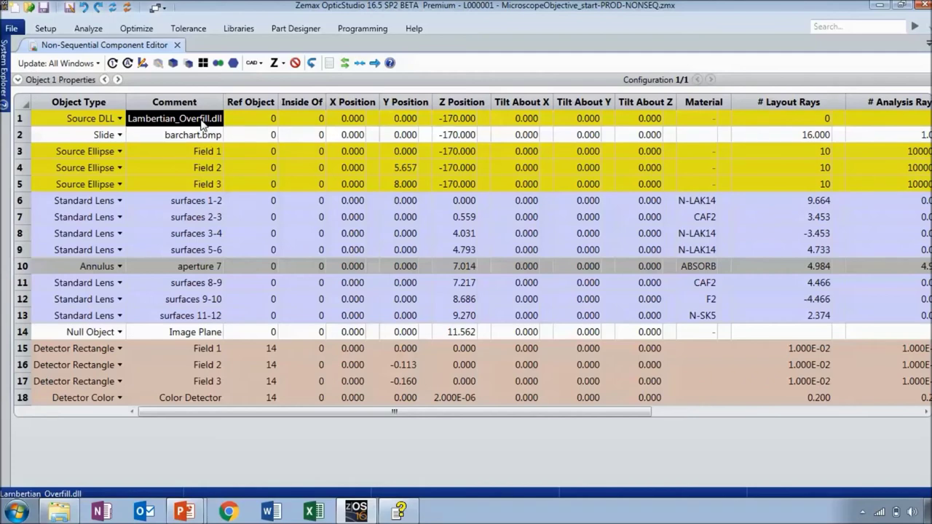
pyautogui.click(22, 122)
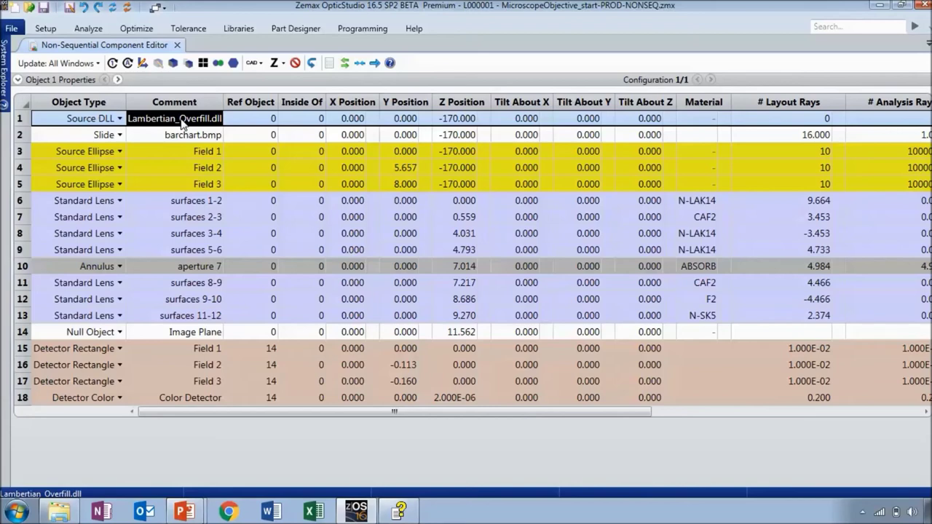
pyautogui.press('Down')
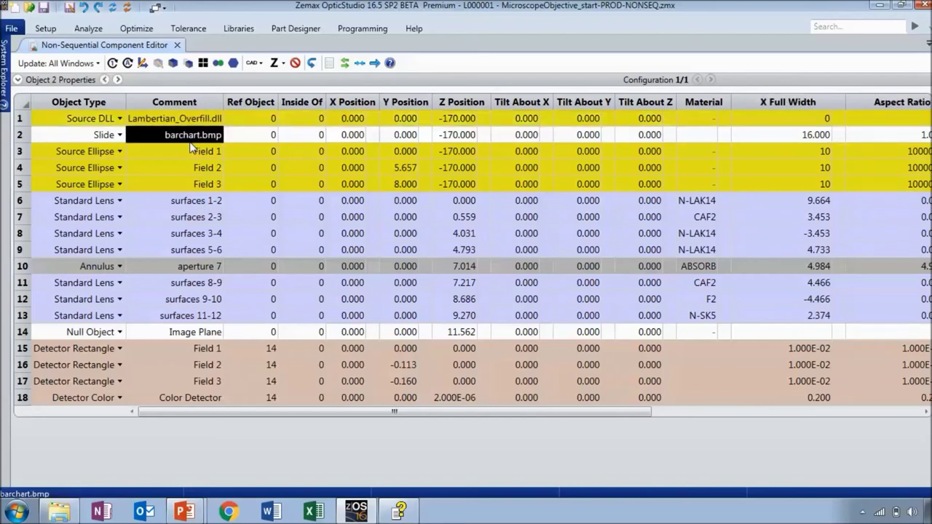
pyautogui.click(87, 137)
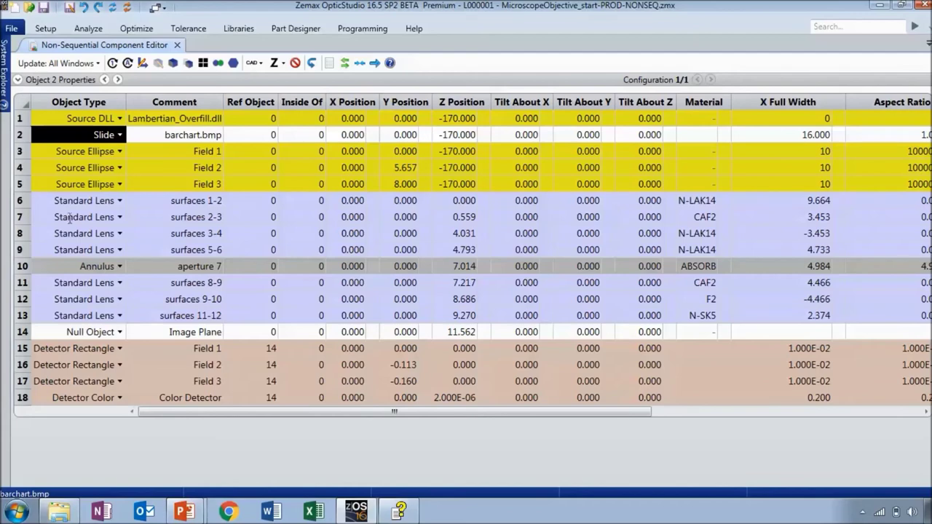
# - Examine the annulus aperture, the image plane null object and the rectangular and color detectors alongside their matching sources and slide
pyautogui.click(22, 268)
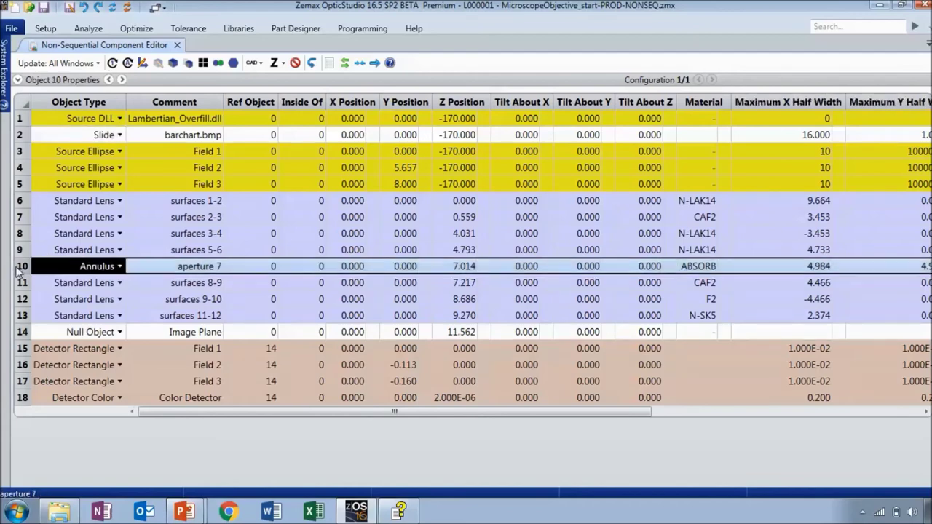
pyautogui.click(153, 271)
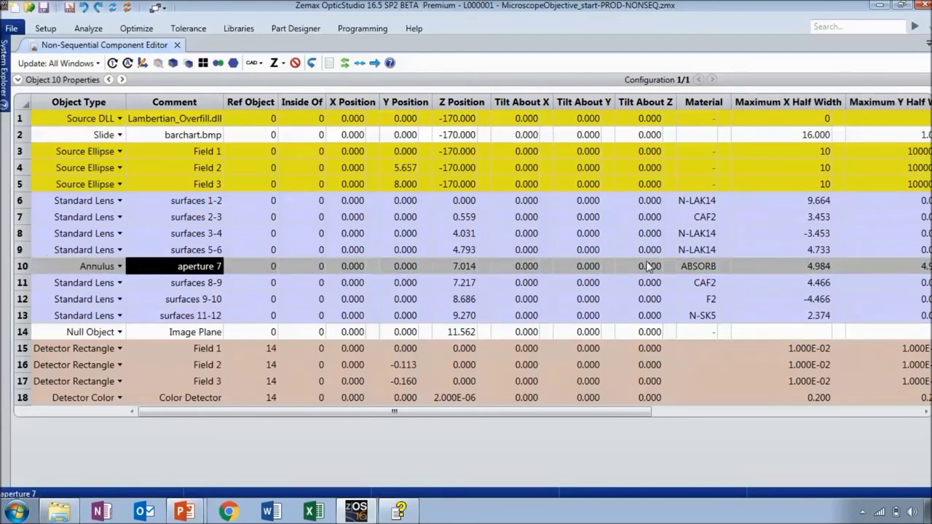
pyautogui.click(684, 266)
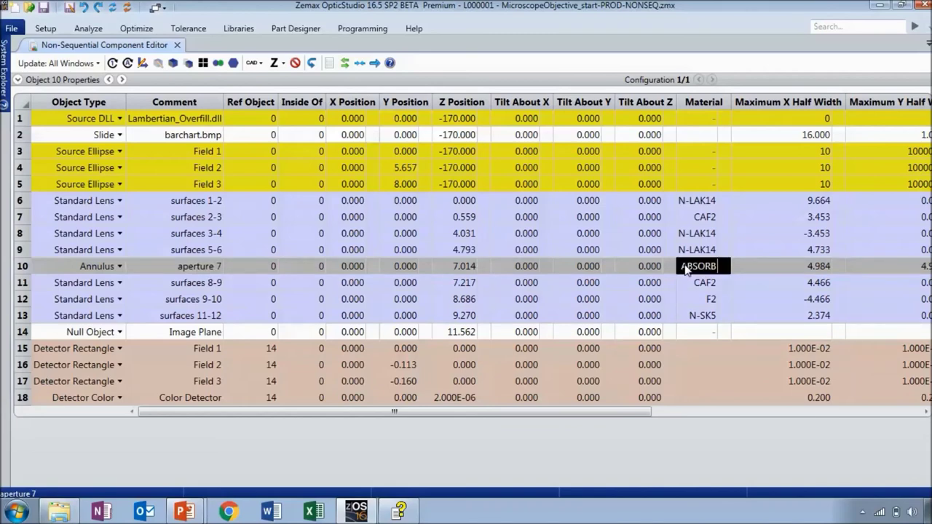
pyautogui.click(160, 338)
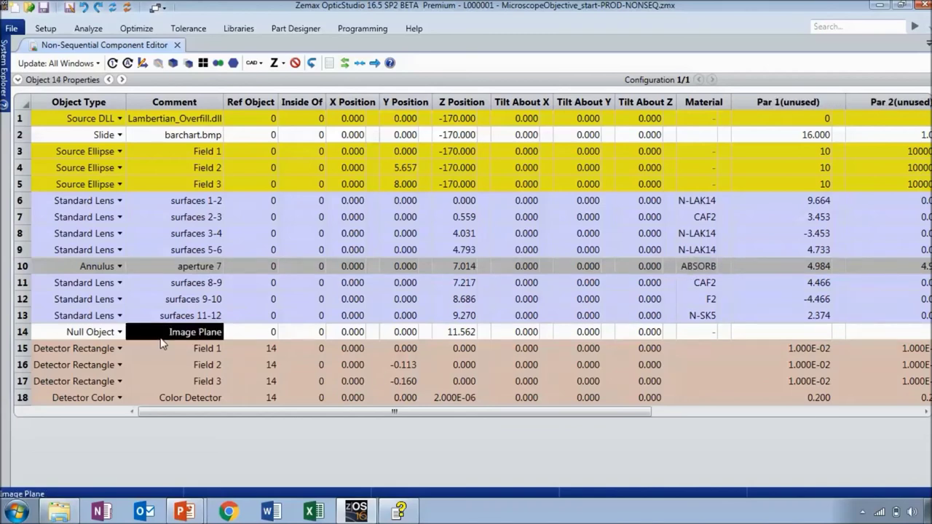
pyautogui.click(20, 335)
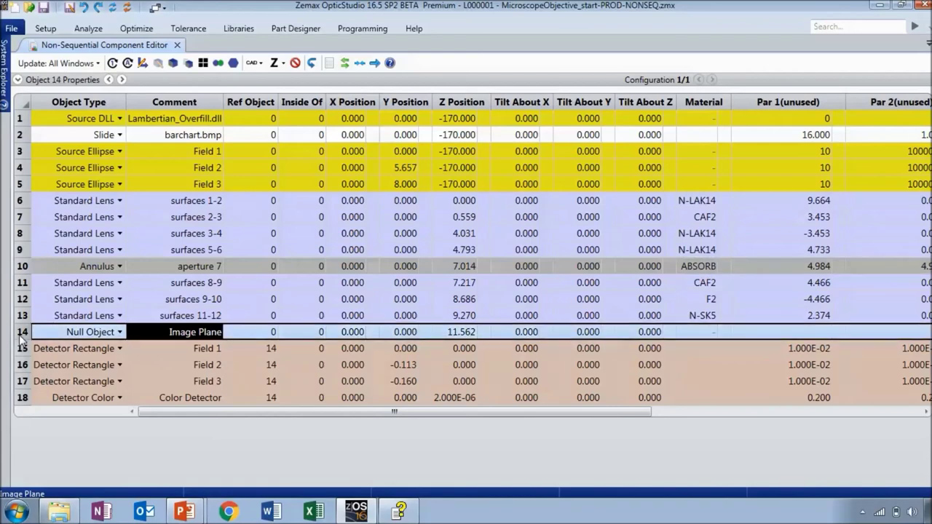
pyautogui.click(181, 351)
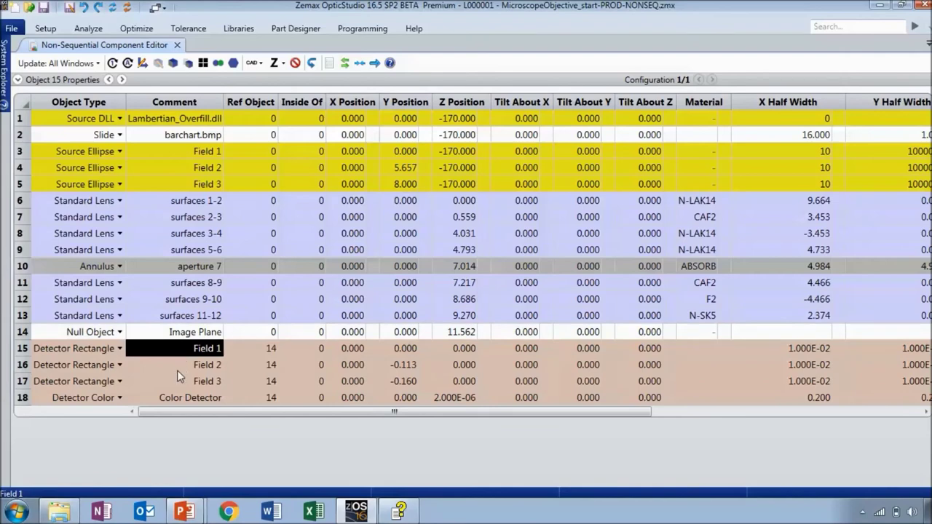
pyautogui.click(177, 368)
pyautogui.click(177, 381)
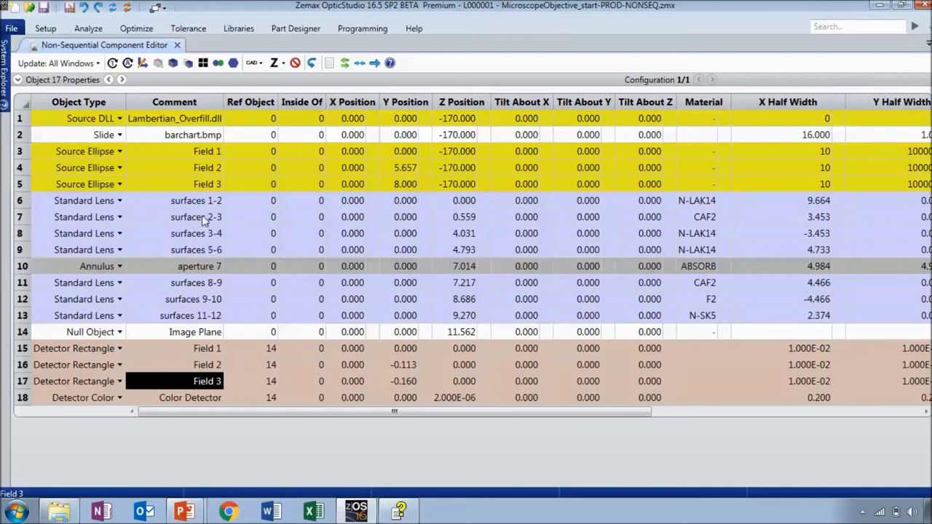
pyautogui.click(185, 154)
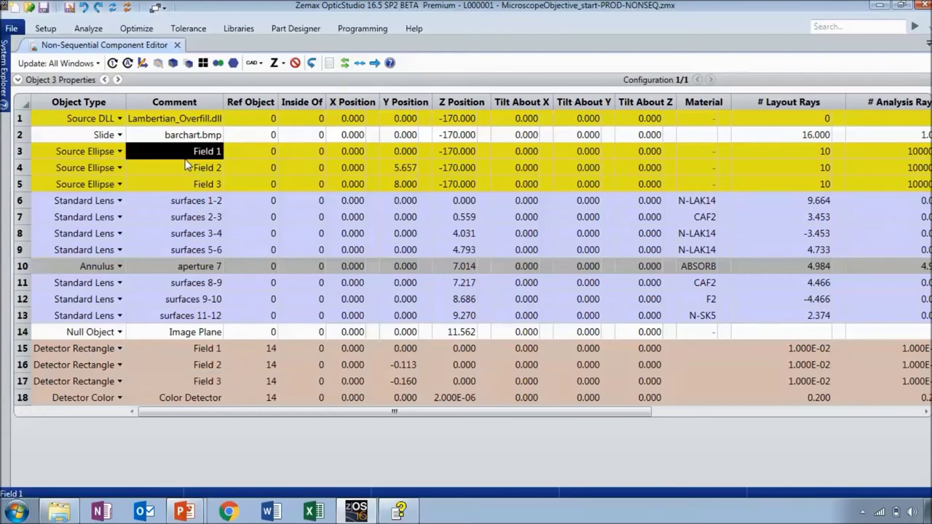
pyautogui.click(202, 381)
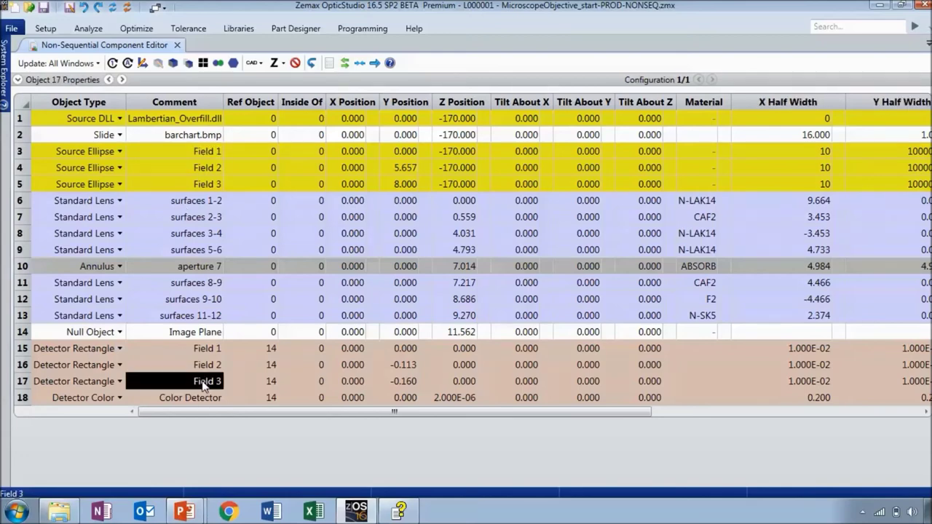
pyautogui.click(188, 124)
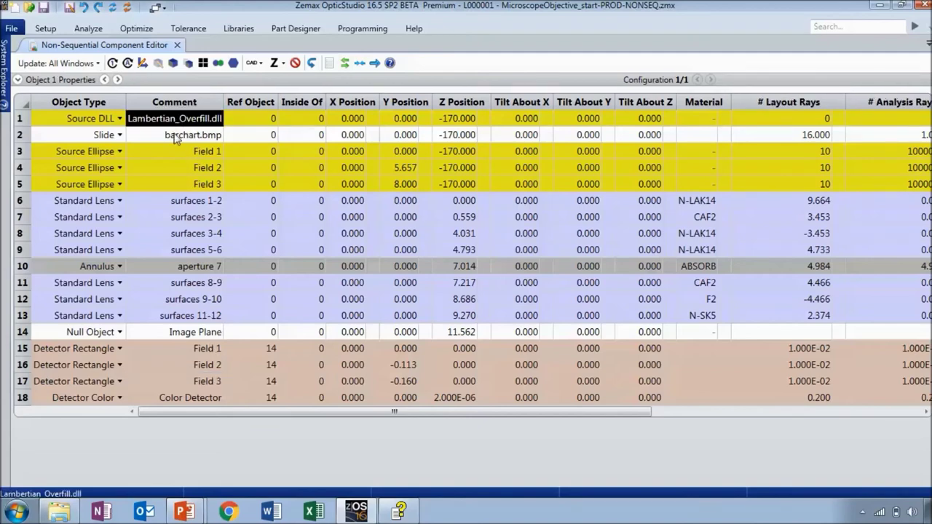
pyautogui.click(178, 135)
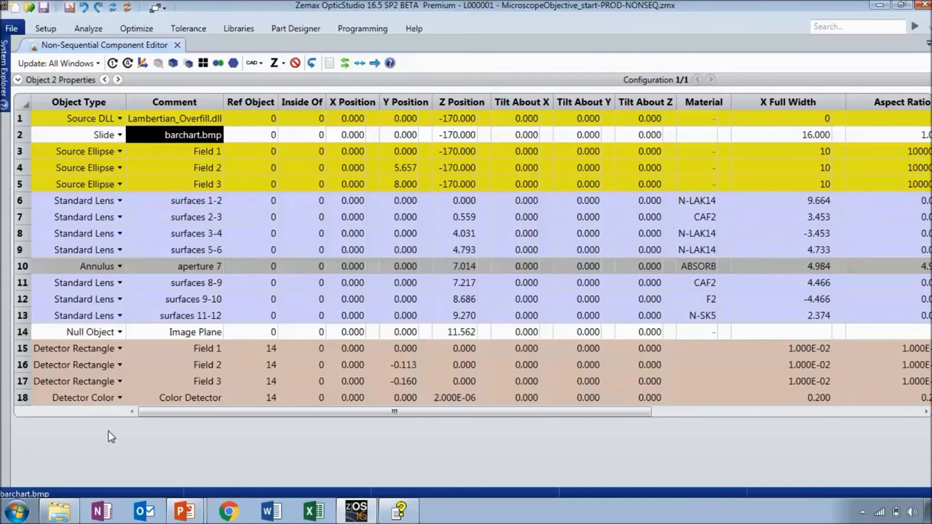
pyautogui.click(168, 403)
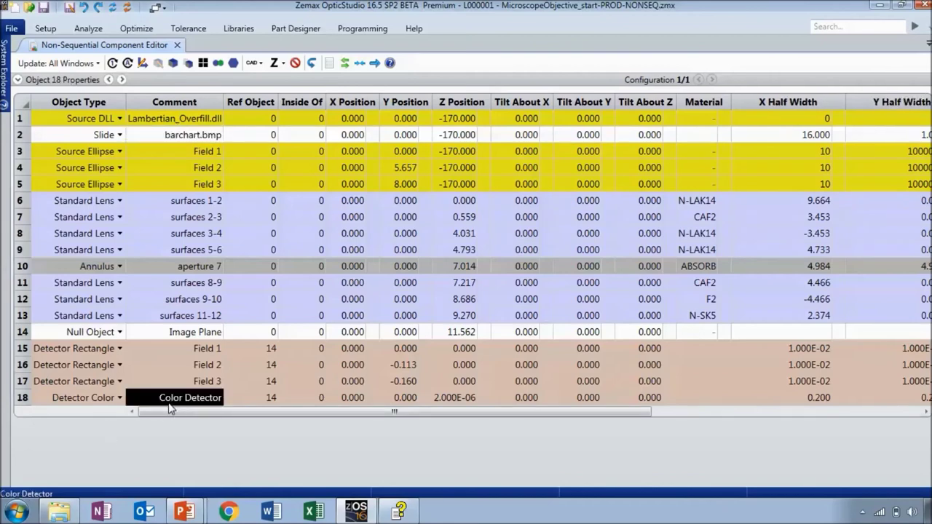
pyautogui.click(19, 403)
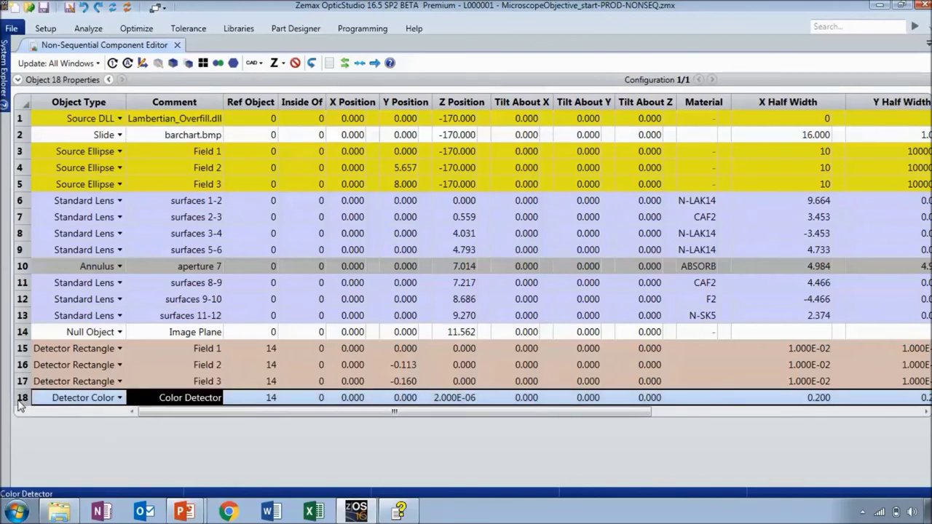
# - Open the NSC Shaded Model and inspect the lens elements and traced rays up close
pyautogui.click(90, 29)
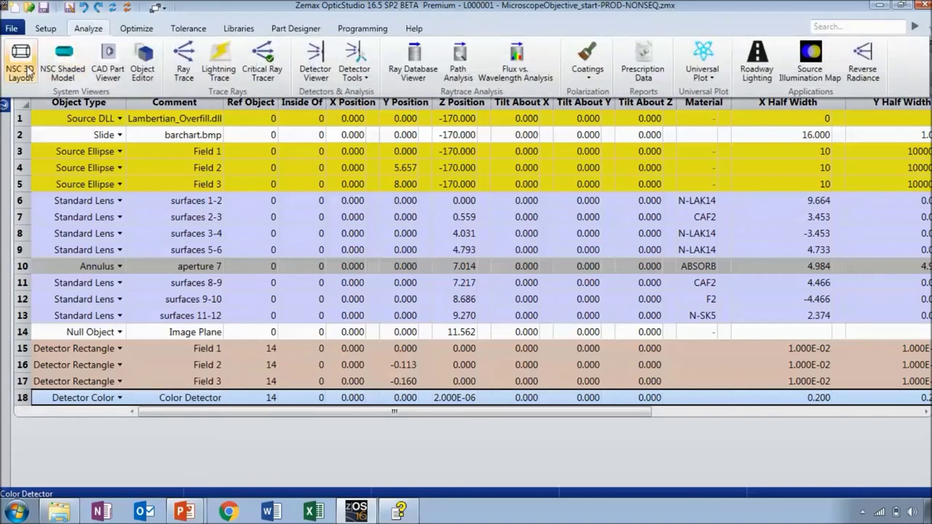
pyautogui.click(64, 67)
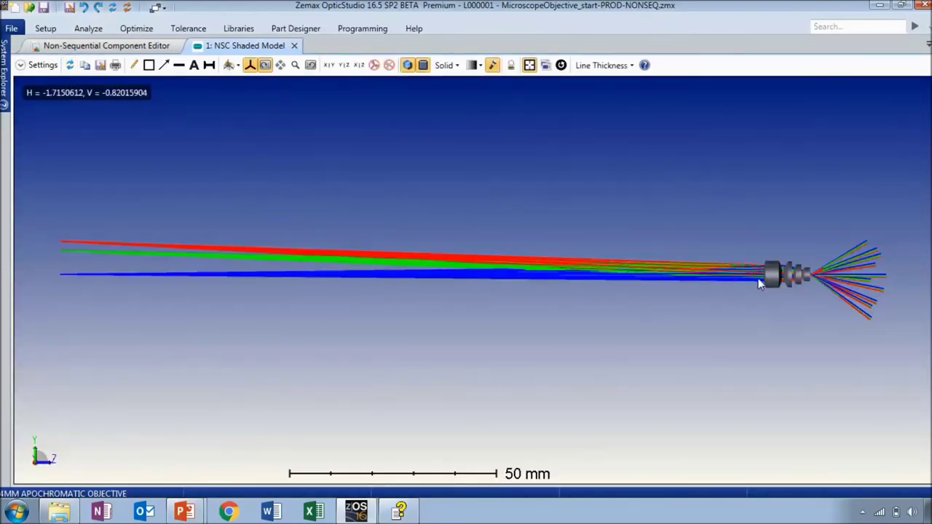
pyautogui.scroll(5, 828, 287)
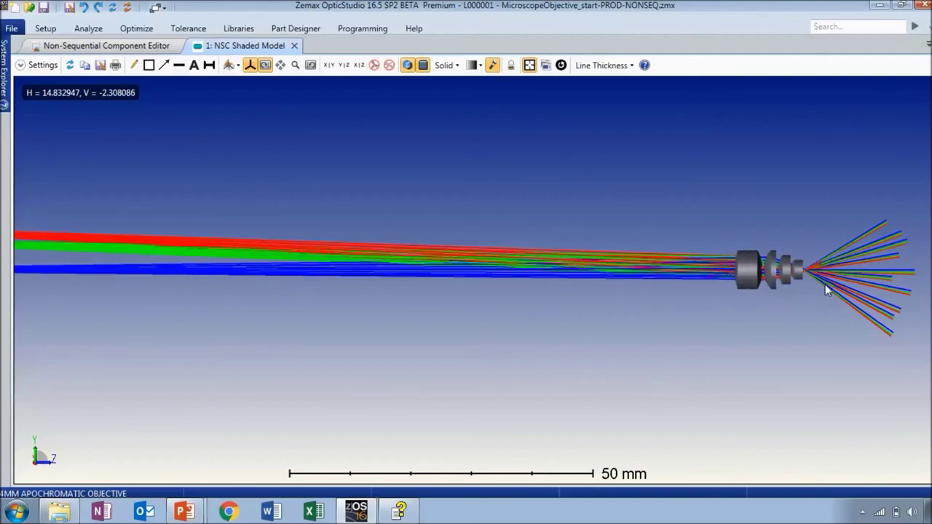
pyautogui.scroll(4, 828, 290)
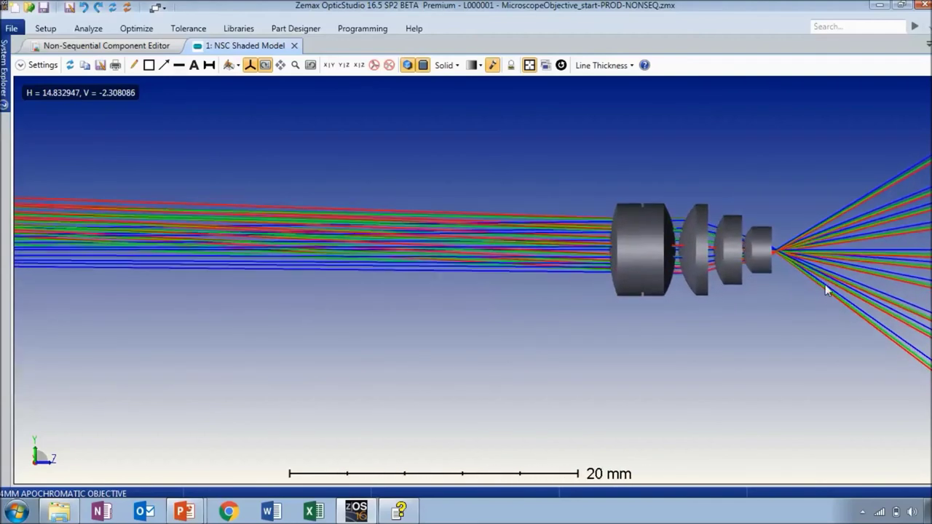
pyautogui.scroll(3, 828, 292)
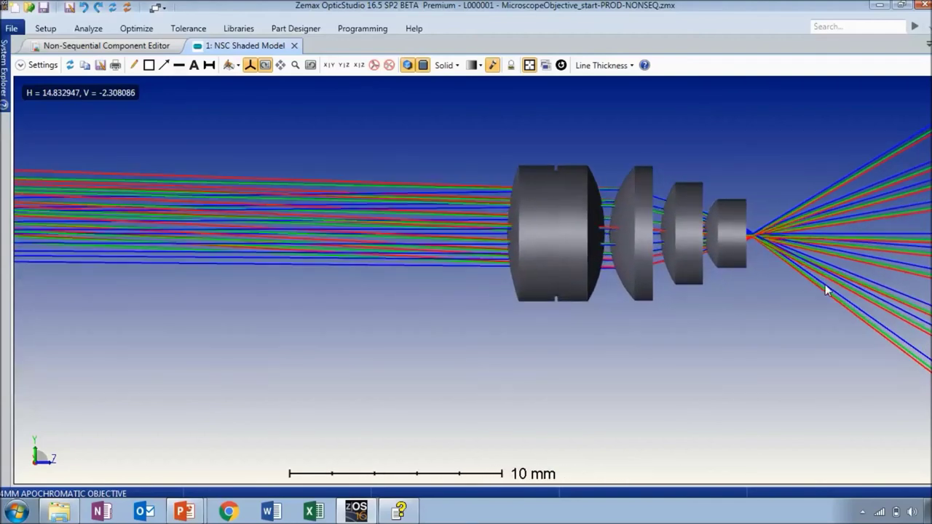
# - Set the shaded model's opacity to All 50% to make the lens elements semi-transparent
pyautogui.scroll(2, 826, 289)
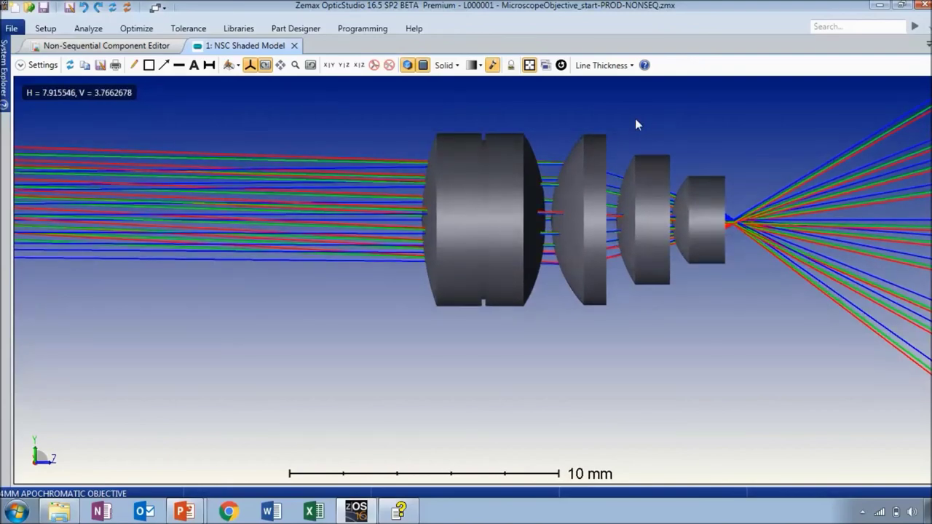
pyautogui.moveTo(635, 118)
pyautogui.mouseDown()
pyautogui.moveTo(652, 121)
pyautogui.moveTo(664, 138)
pyautogui.mouseUp()
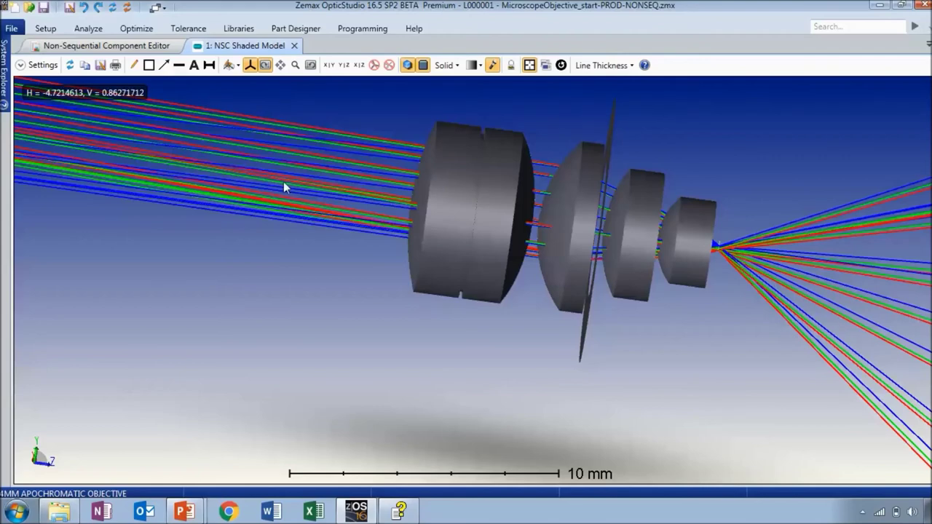
pyautogui.click(40, 65)
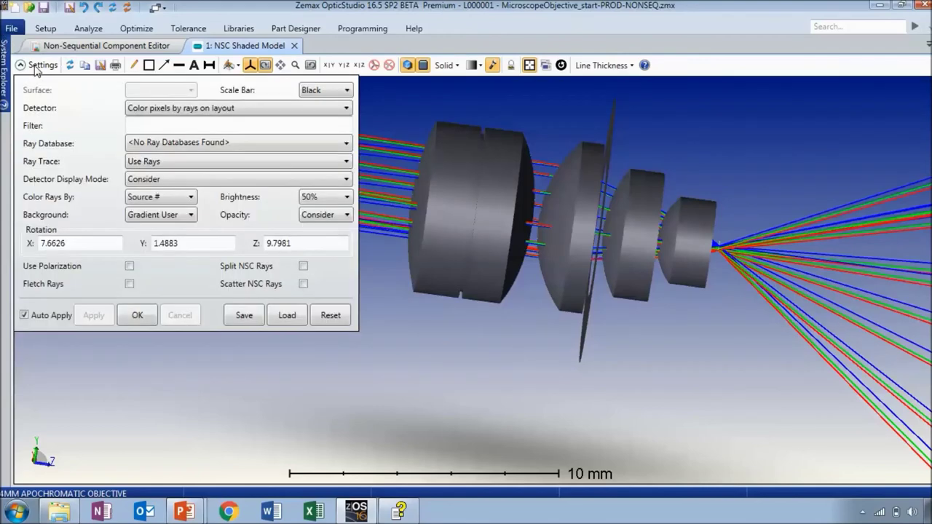
pyautogui.click(313, 216)
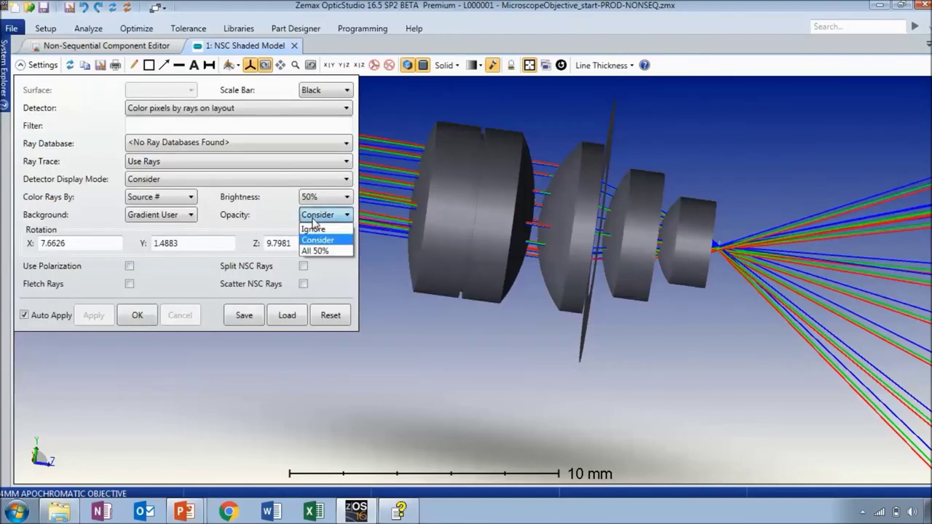
pyautogui.click(332, 252)
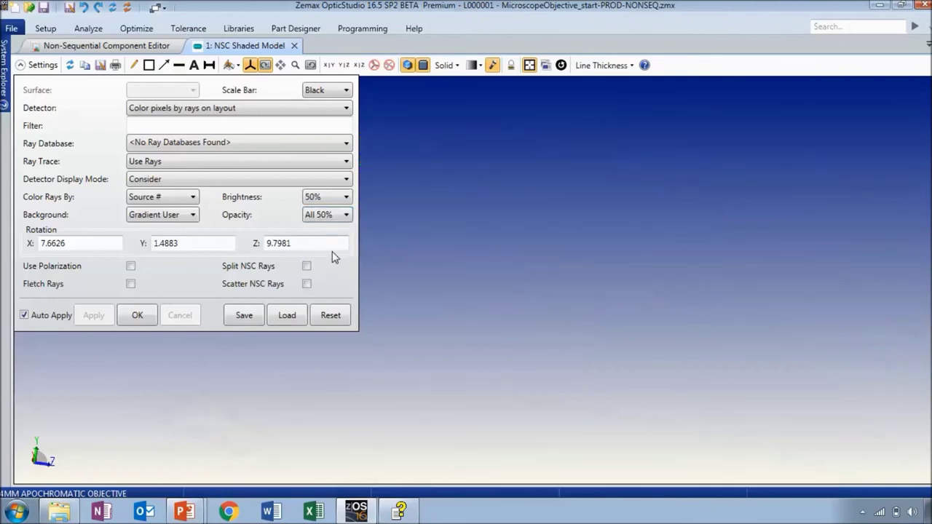
pyautogui.click(138, 316)
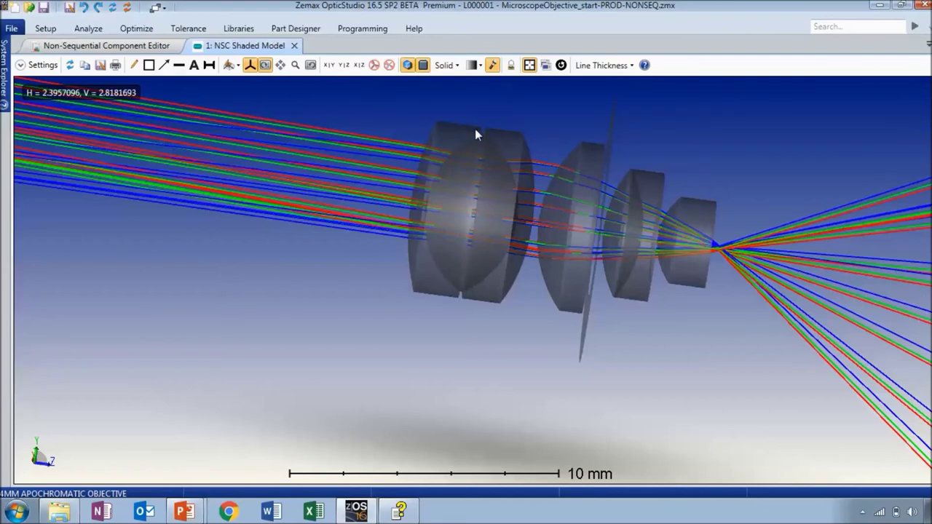
# - Set the number of layout rays to 0 for the Field 2 and Field 3 source ellipses and 5 for Field 1
pyautogui.click(94, 47)
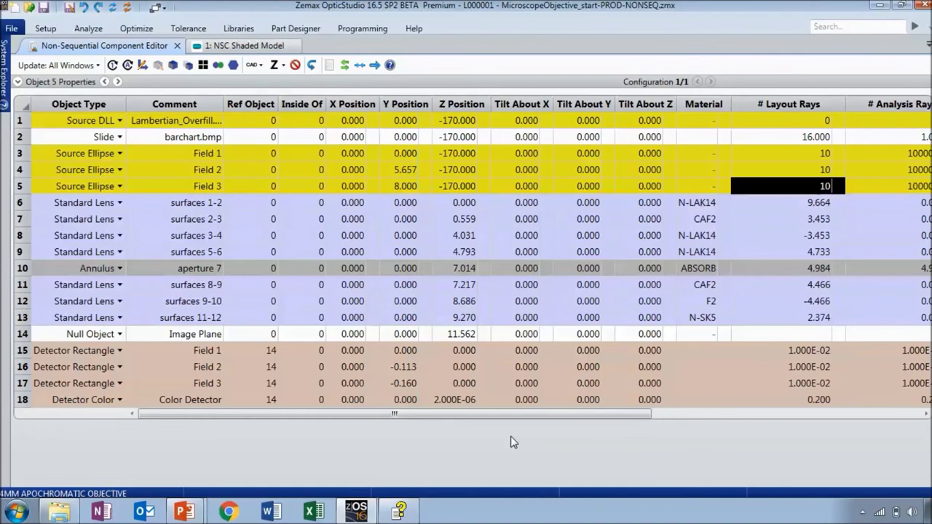
pyautogui.click(798, 177)
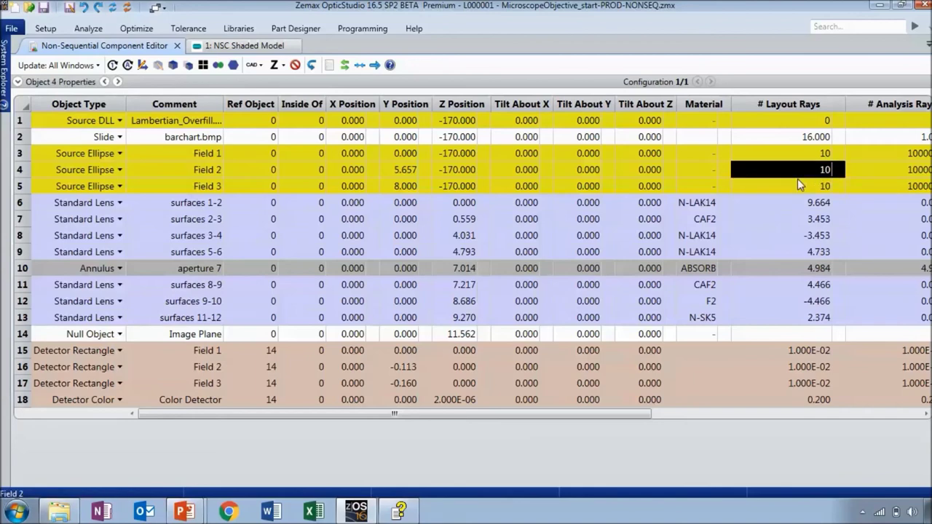
pyautogui.write('0')
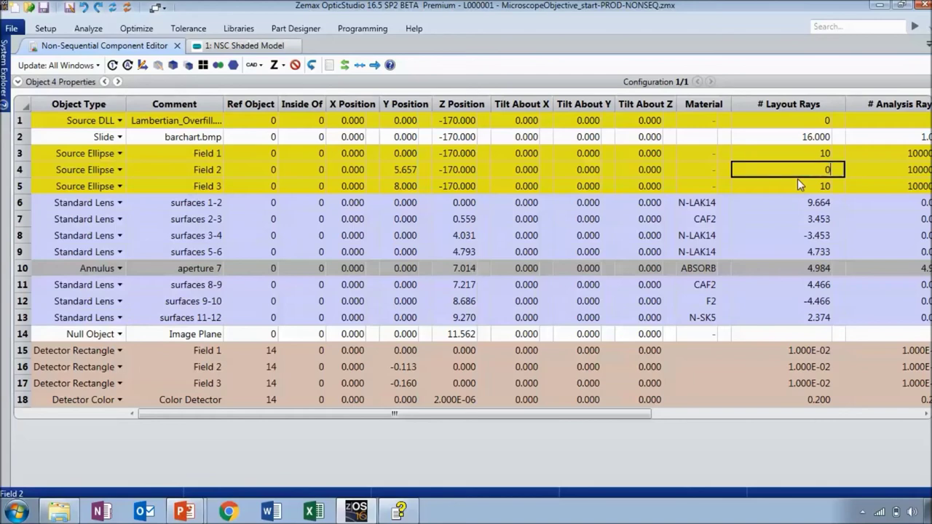
pyautogui.click(794, 186)
pyautogui.write('0')
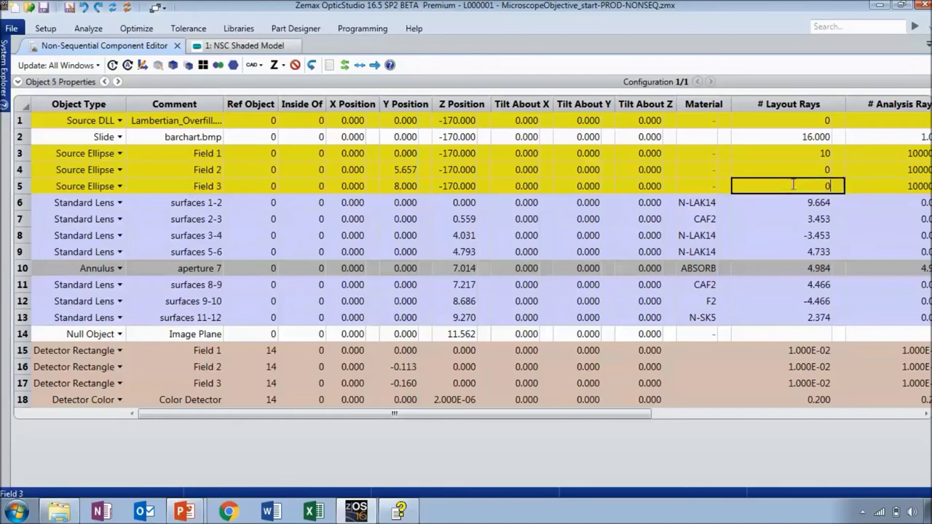
pyautogui.click(776, 169)
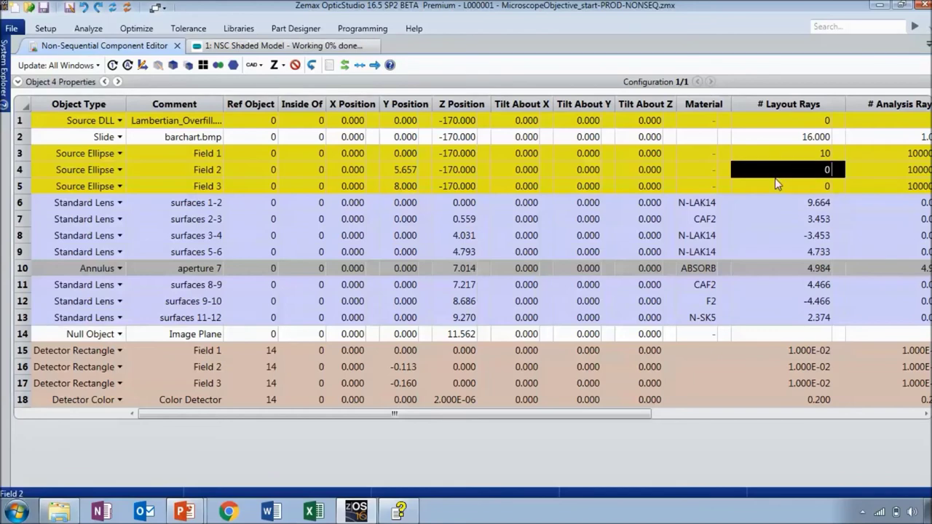
pyautogui.click(770, 158)
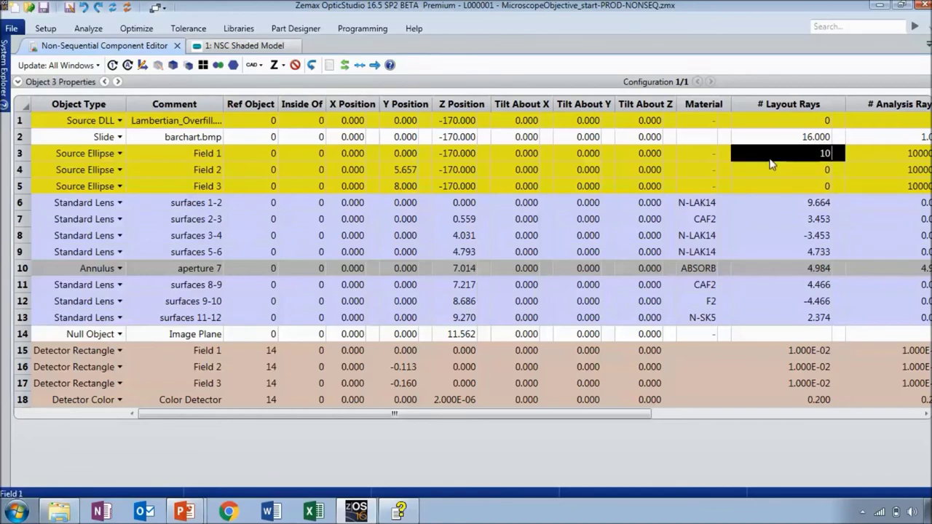
pyautogui.write('5')
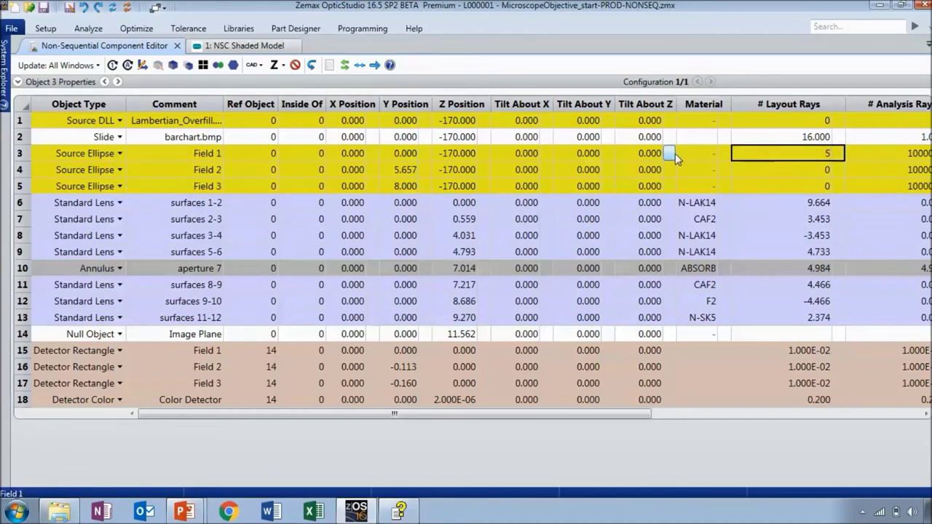
pyautogui.click(795, 169)
pyautogui.click(796, 159)
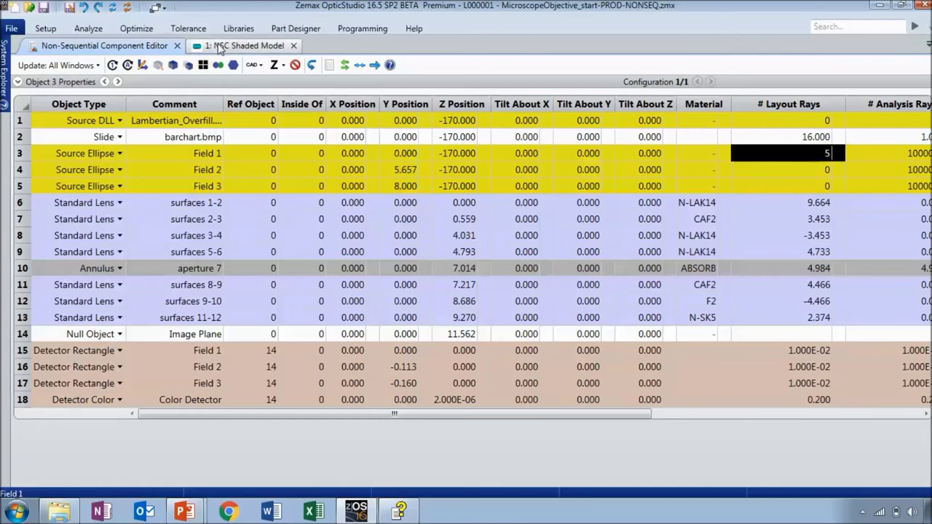
# - Inspect the Field 1 rays in the shaded model up to the image plane, from an oblique angle and in side view
pyautogui.click(219, 47)
pyautogui.moveTo(390, 302); pyautogui.dragTo(709, 406)
pyautogui.scroll(-3, 428, 370)
pyautogui.scroll(5, 649, 430)
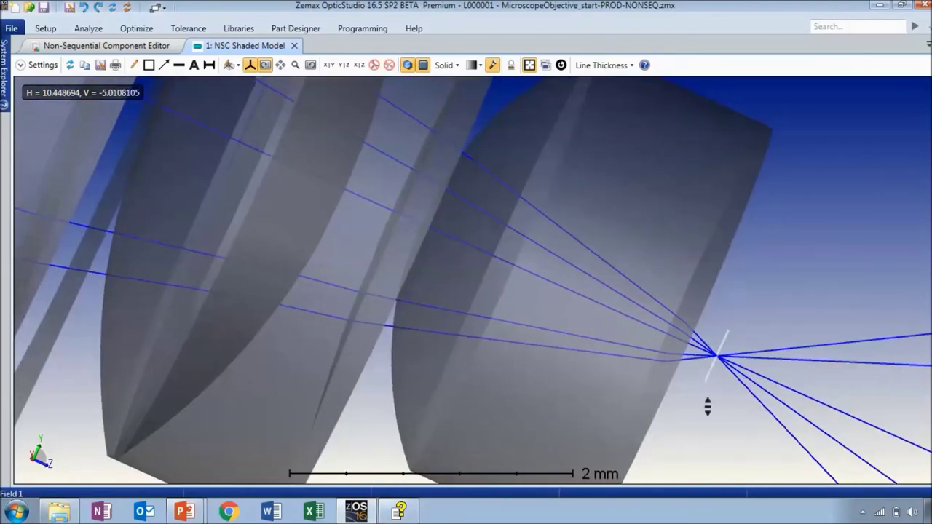
pyautogui.scroll(-3, 707, 408)
pyautogui.scroll(-4, 707, 404)
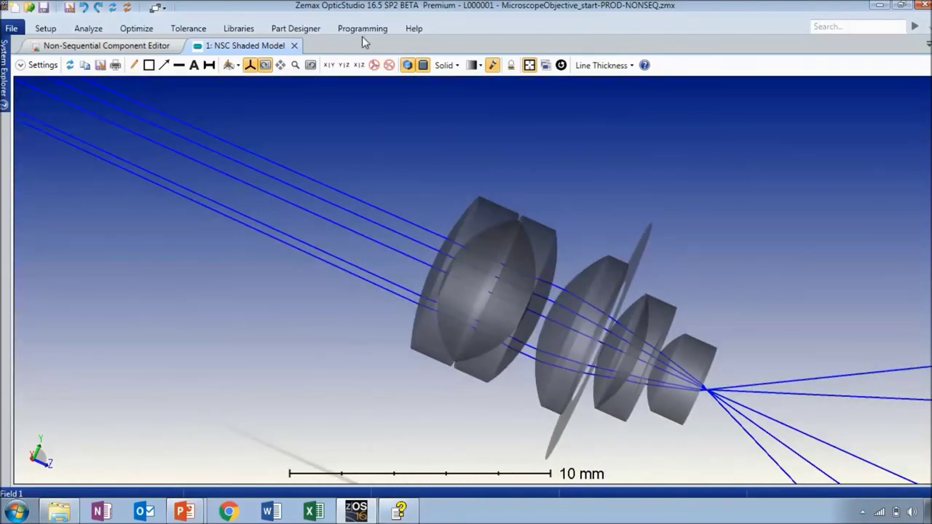
pyautogui.click(230, 67)
pyautogui.click(230, 108)
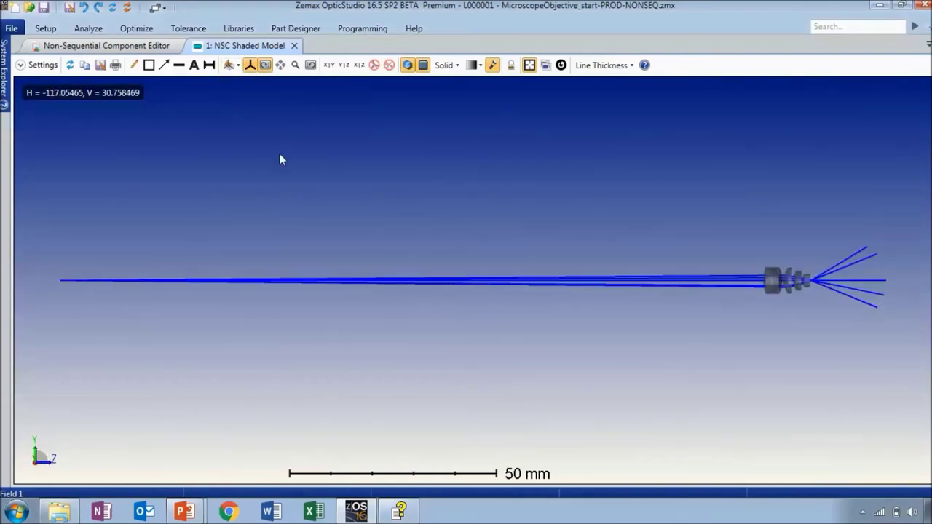
pyautogui.scroll(4, 762, 312)
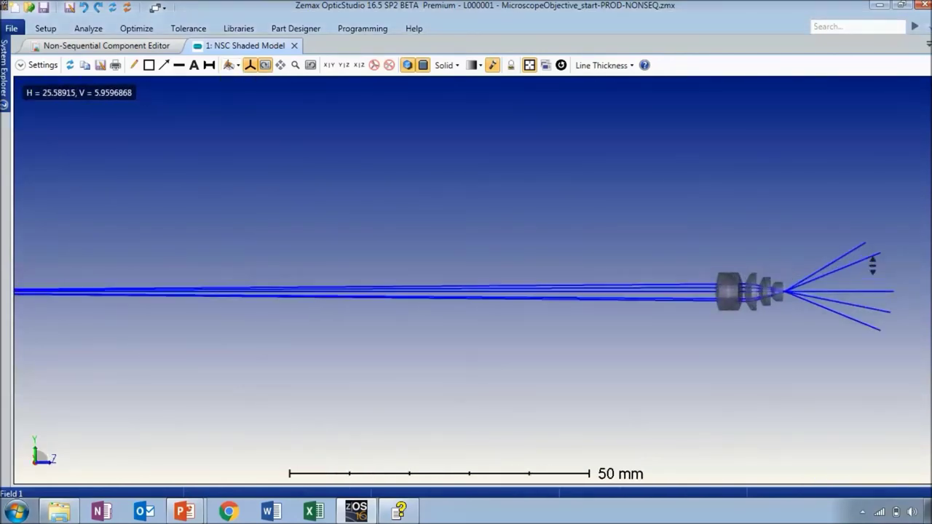
pyautogui.scroll(3, 765, 427)
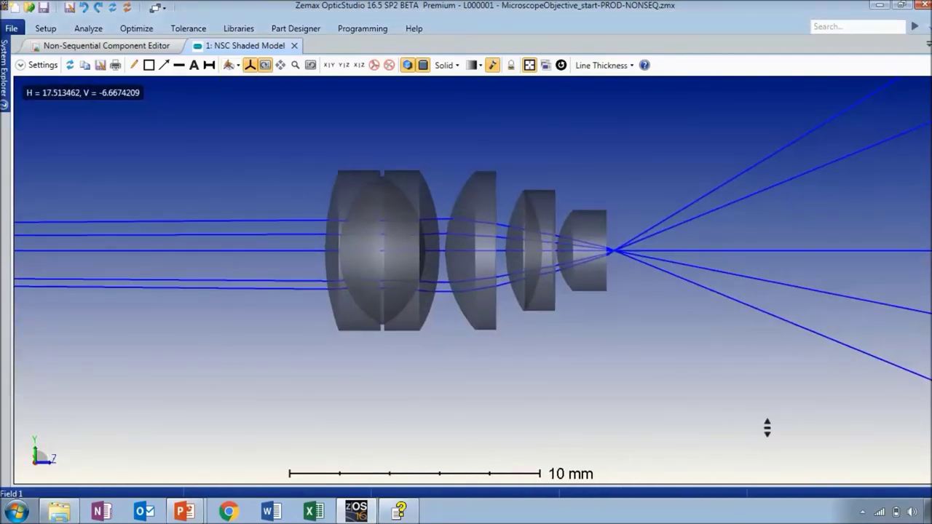
# - Enable splitting of NSC rays in the shaded model
pyautogui.click(38, 64)
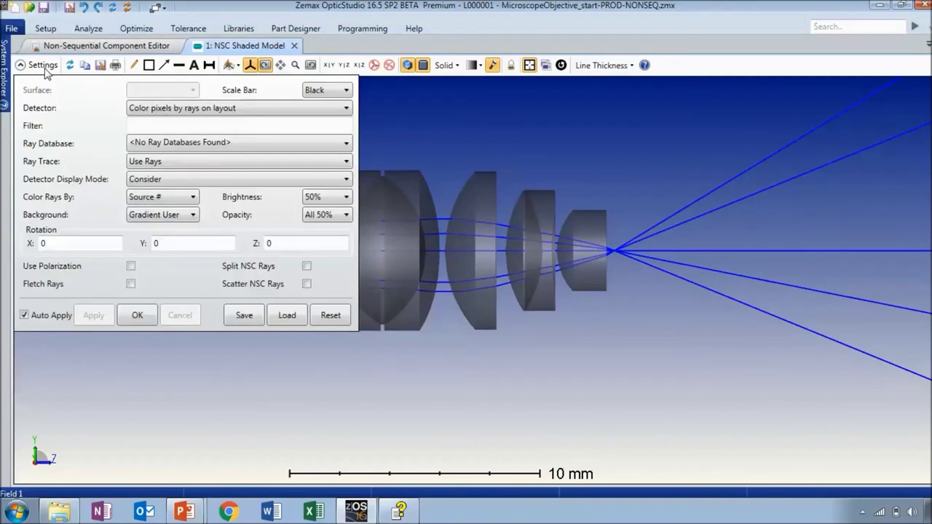
pyautogui.click(306, 266)
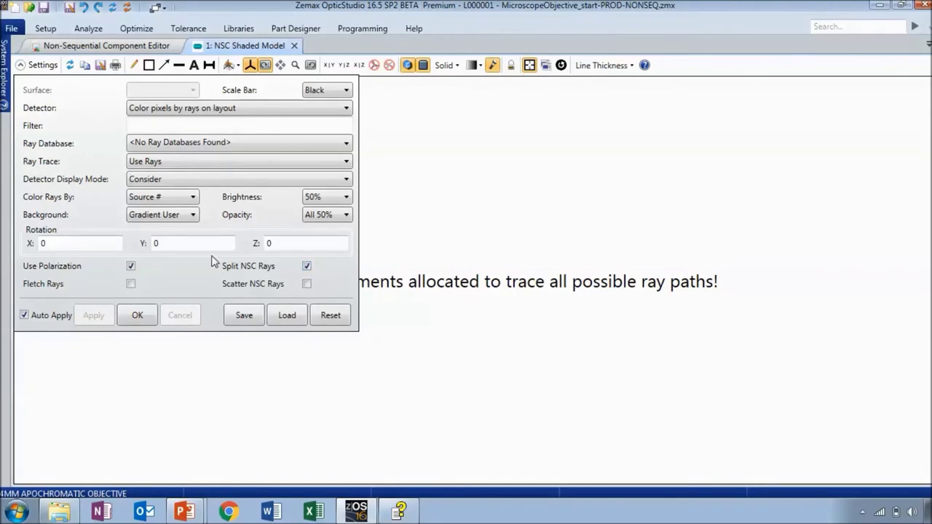
pyautogui.click(42, 65)
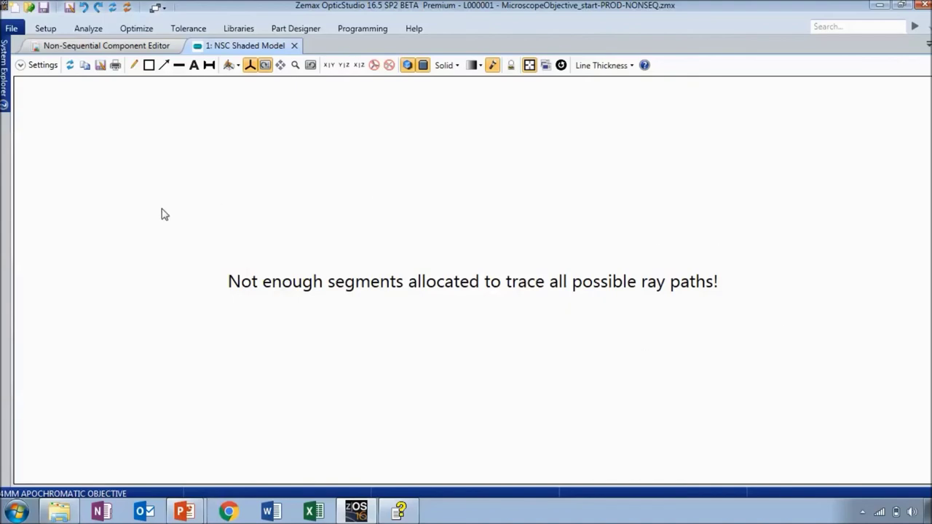
# - Make the system ignore trace errors and update the shaded model
pyautogui.click(33, 30)
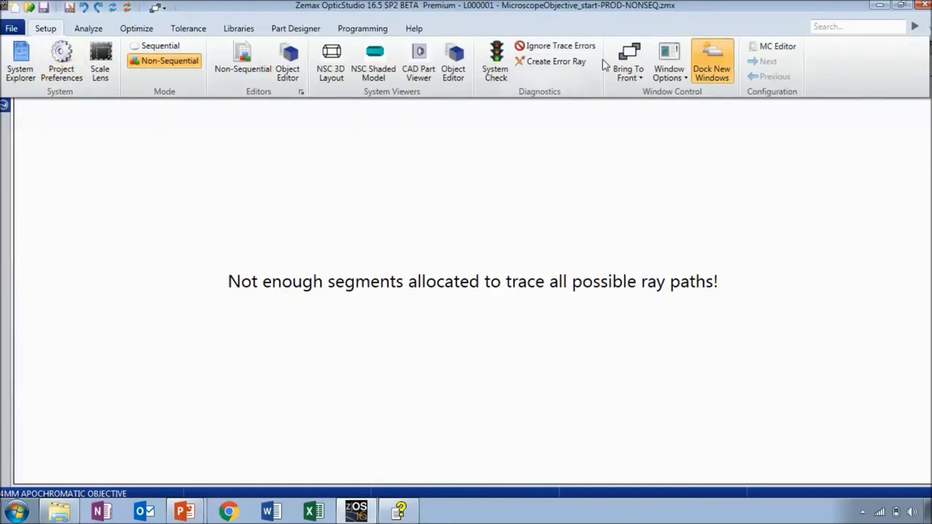
pyautogui.click(558, 46)
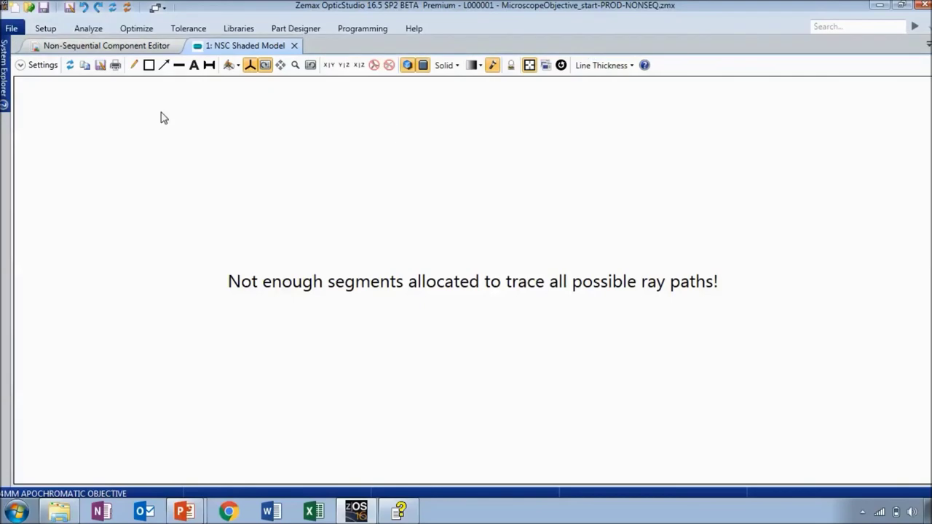
pyautogui.click(70, 65)
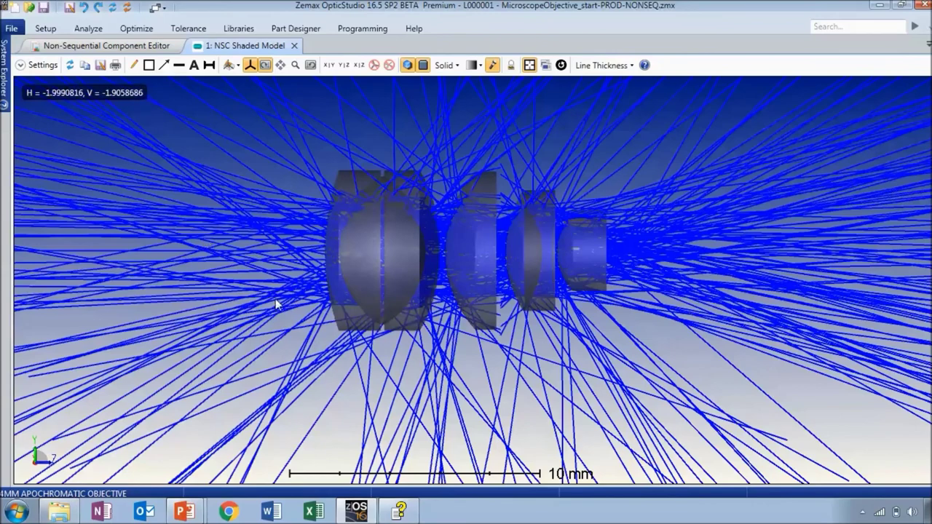
# - Color the rays in the shaded model by Segment #
pyautogui.click(42, 65)
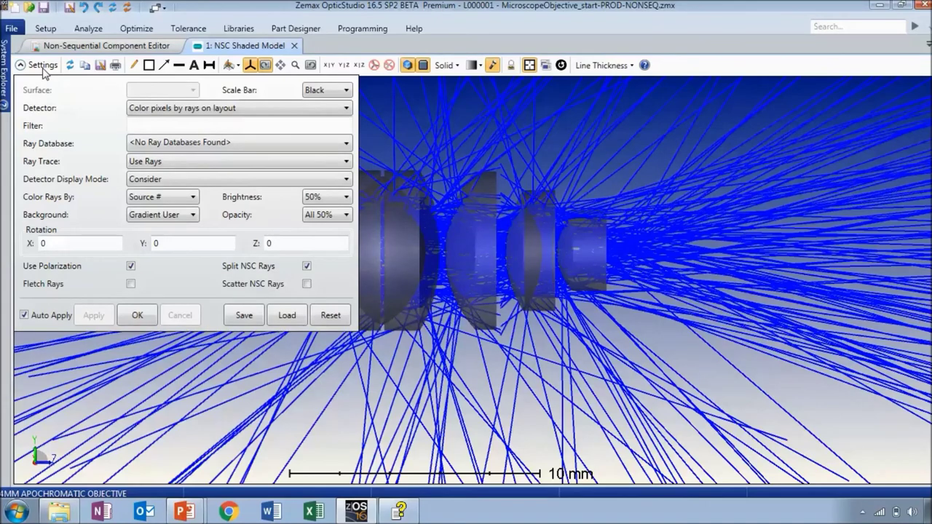
pyautogui.click(148, 200)
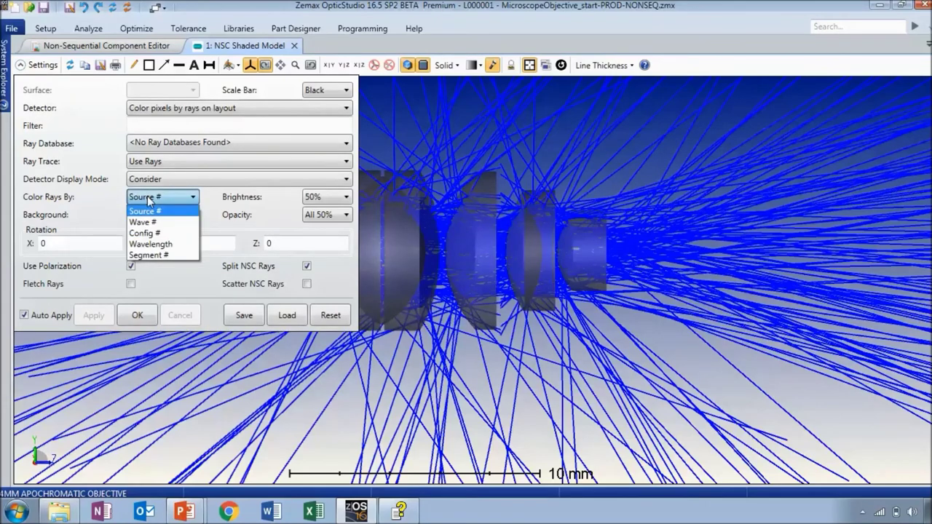
pyautogui.click(145, 255)
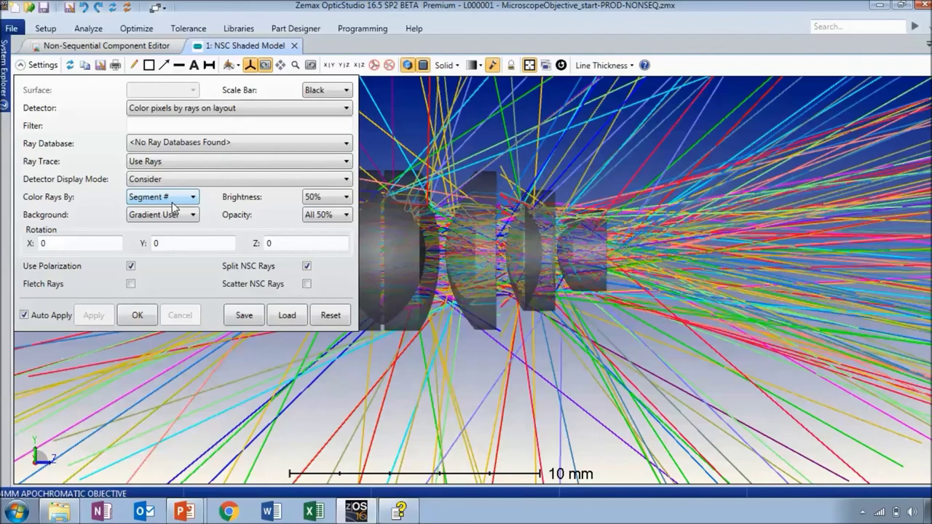
pyautogui.click(21, 64)
# - Examine the split ray paths around the whole objective and up close behind the last lens
pyautogui.scroll(3, 281, 222)
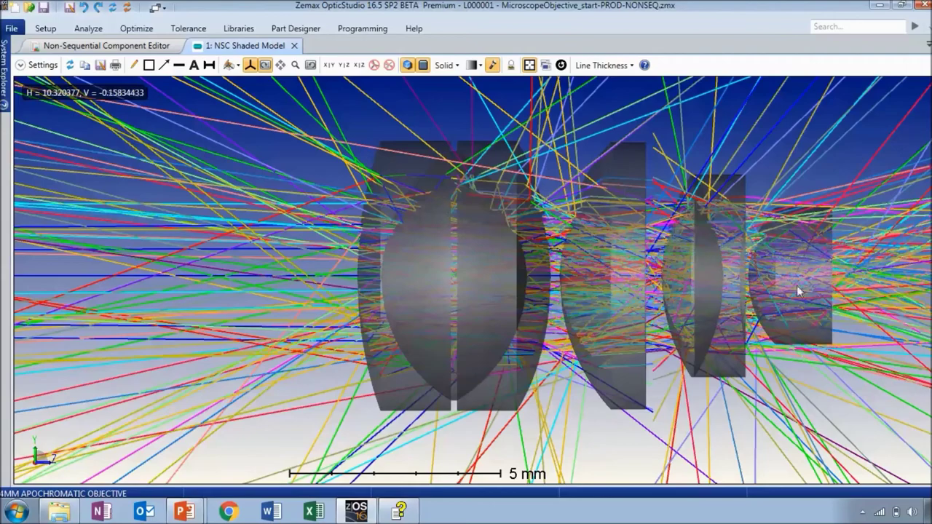
pyautogui.scroll(-3, 853, 324)
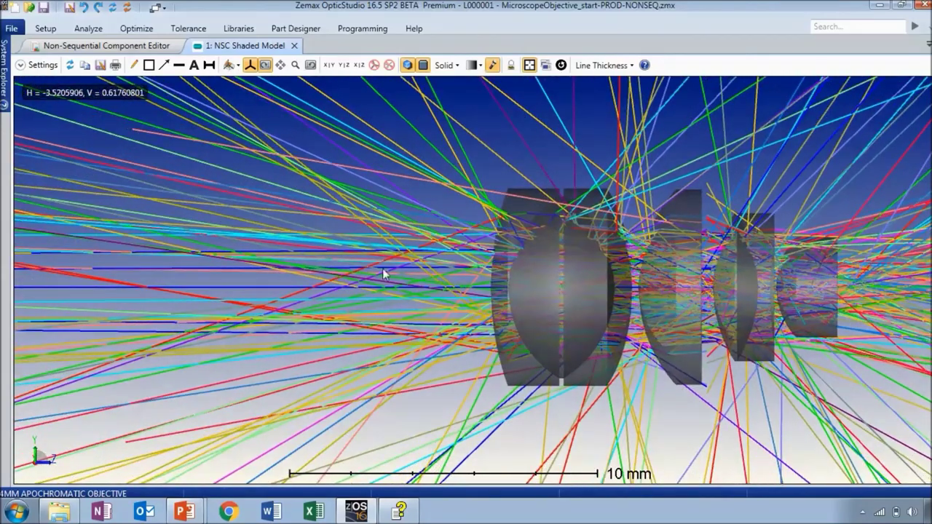
pyautogui.scroll(-2, 386, 278)
pyautogui.scroll(-2, 385, 278)
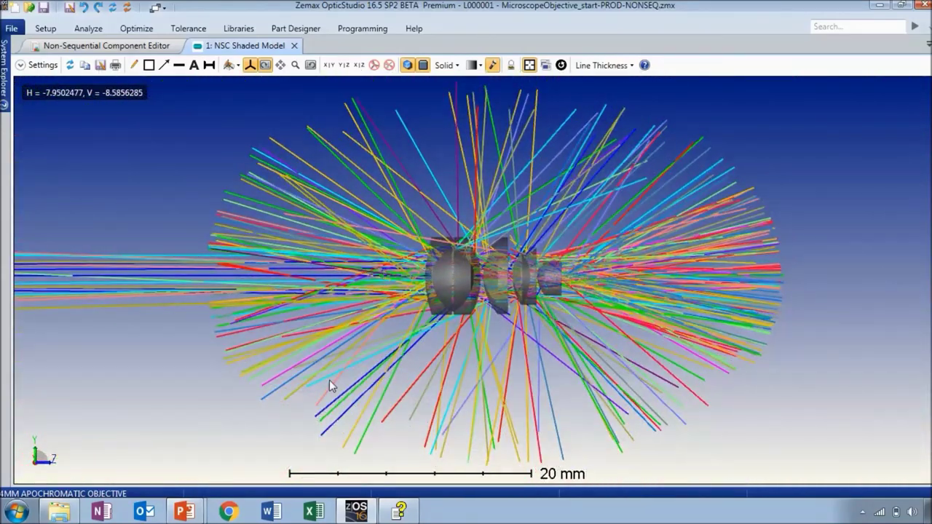
pyautogui.moveTo(329, 380); pyautogui.dragTo(423, 364)
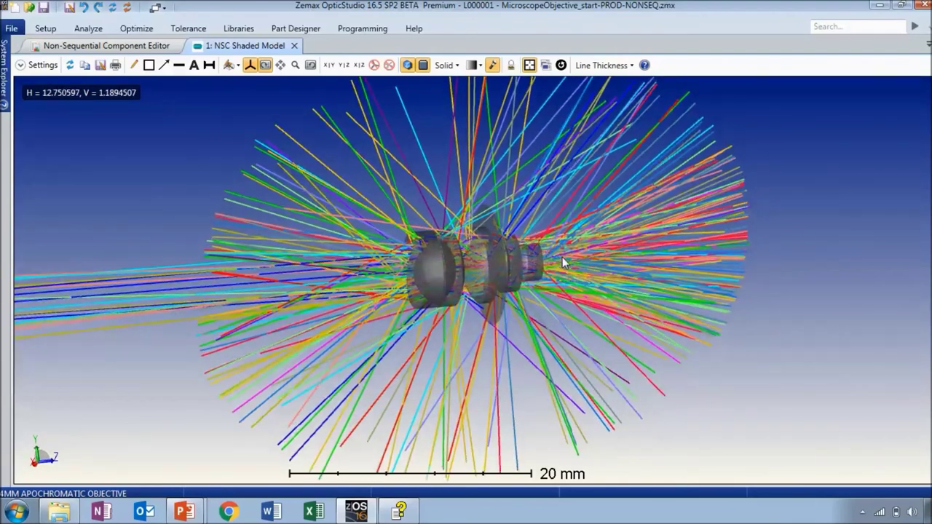
pyautogui.scroll(8, 562, 263)
pyautogui.scroll(-1, 562, 262)
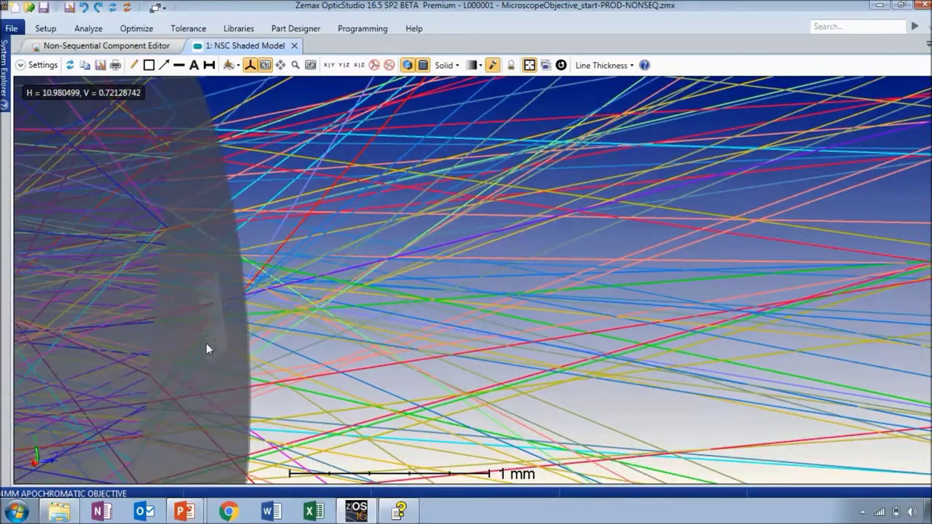
# - Filter the shaded model's rays with H18 and check the object list for the color detector's number
pyautogui.click(37, 67)
pyautogui.click(166, 127)
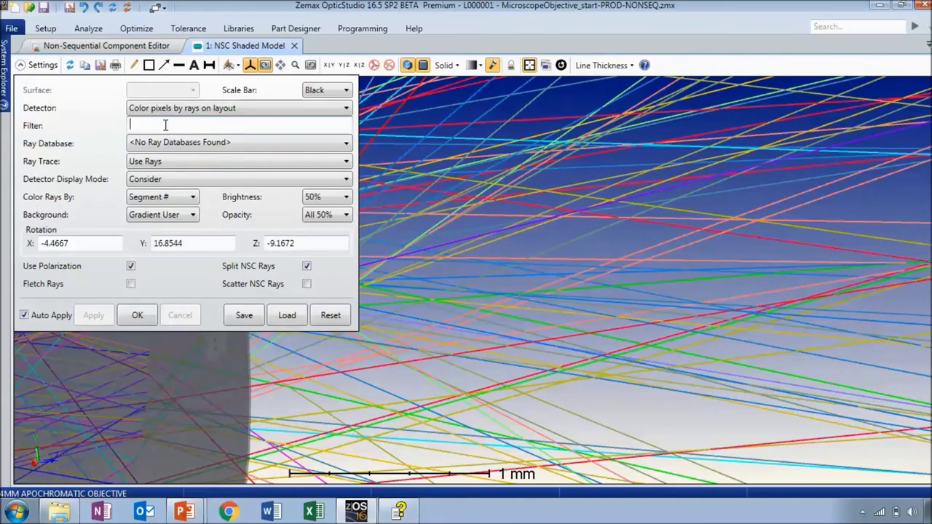
pyautogui.write('H18')
pyautogui.click(73, 48)
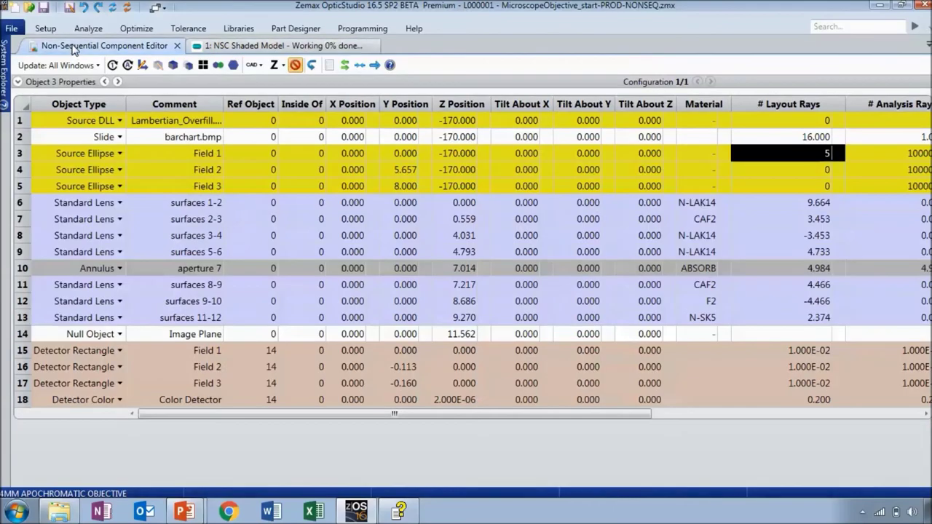
# - Select the color detector in the object list and accept the shaded model's H18 ray filter
pyautogui.click(20, 399)
pyautogui.click(166, 400)
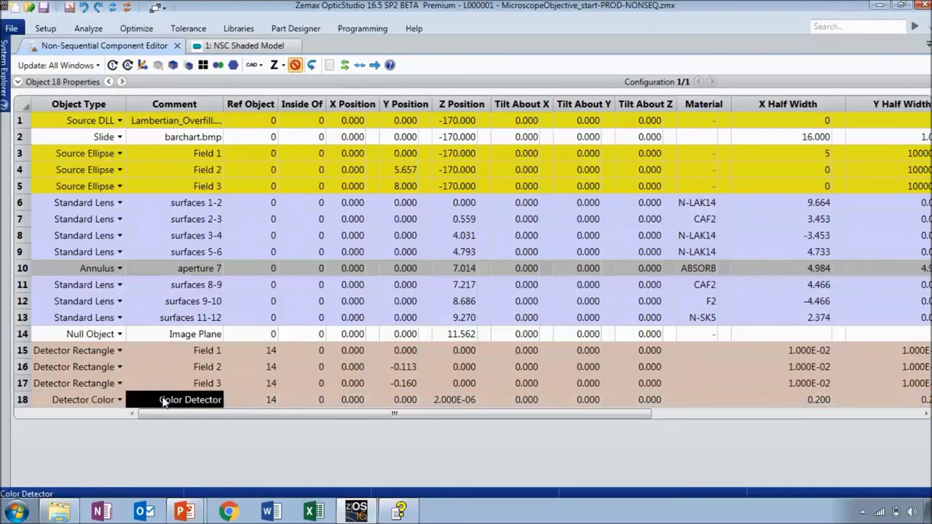
pyautogui.click(228, 45)
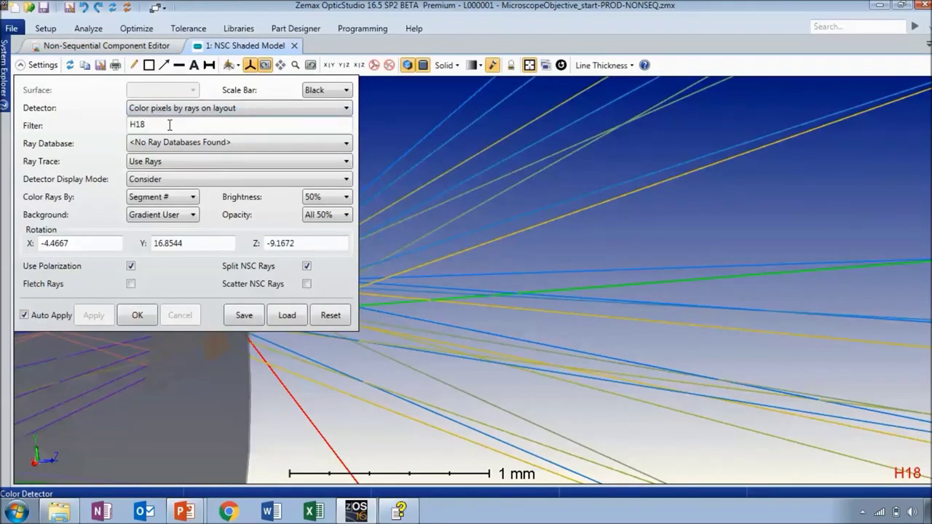
pyautogui.click(137, 315)
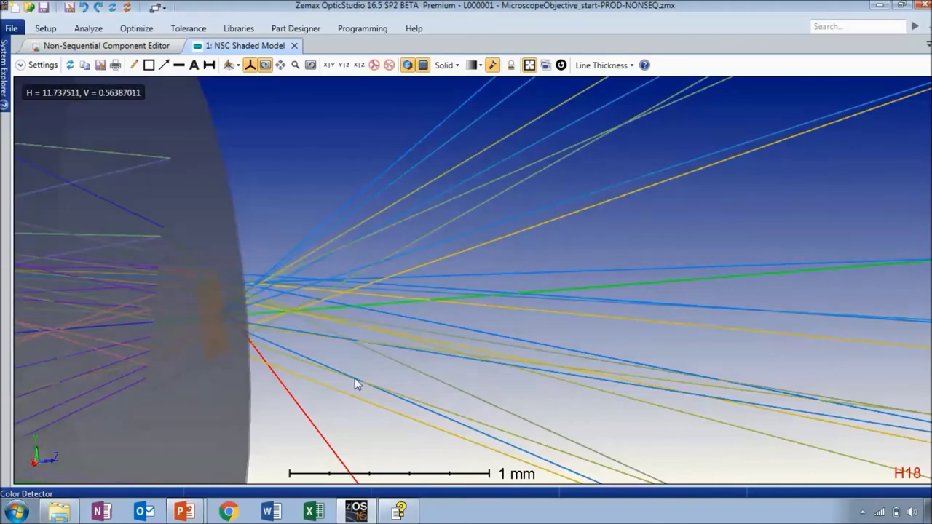
# - Examine the H18-filtered rays up close at the color detector and through the whole objective
pyautogui.moveTo(331, 379)
pyautogui.mouseDown()
pyautogui.moveTo(240, 380)
pyautogui.moveTo(232, 361)
pyautogui.mouseUp()
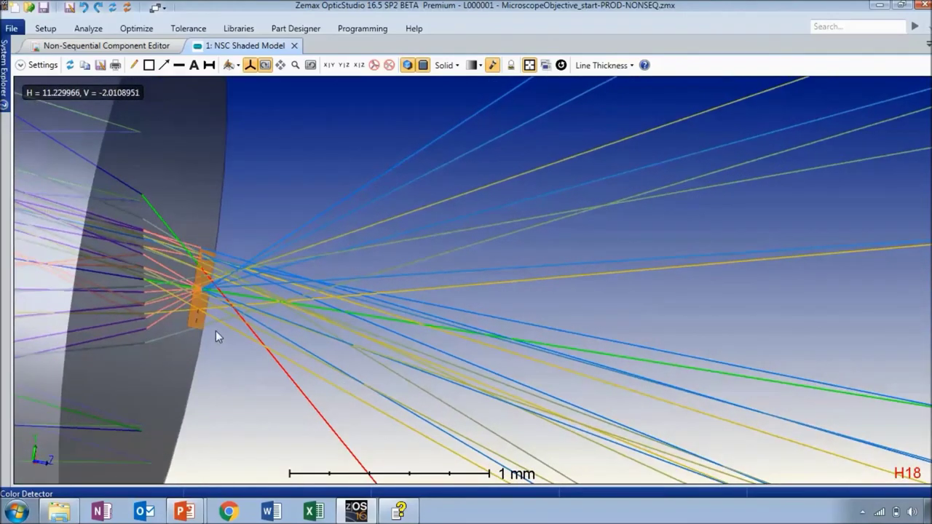
pyautogui.scroll(3, 201, 284)
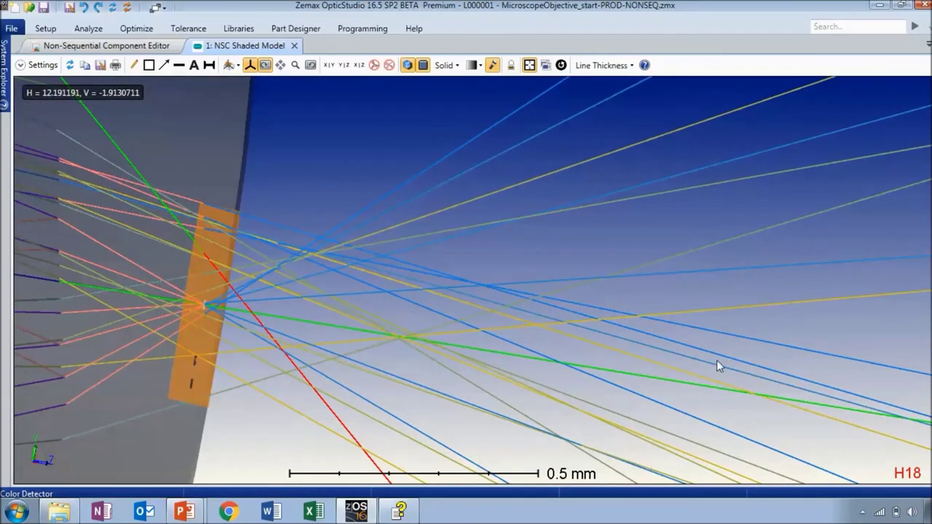
pyautogui.scroll(-3, 718, 367)
pyautogui.scroll(-5, 718, 367)
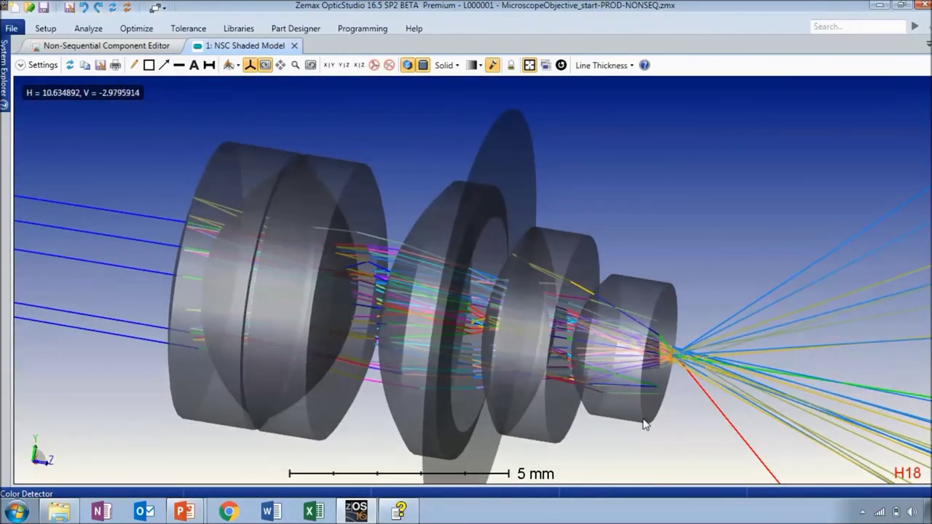
pyautogui.press('Down')
pyautogui.press('Down')
pyautogui.press('Down')
pyautogui.press('Down')
pyautogui.press('Up')
pyautogui.press('Up')
pyautogui.press('Up')
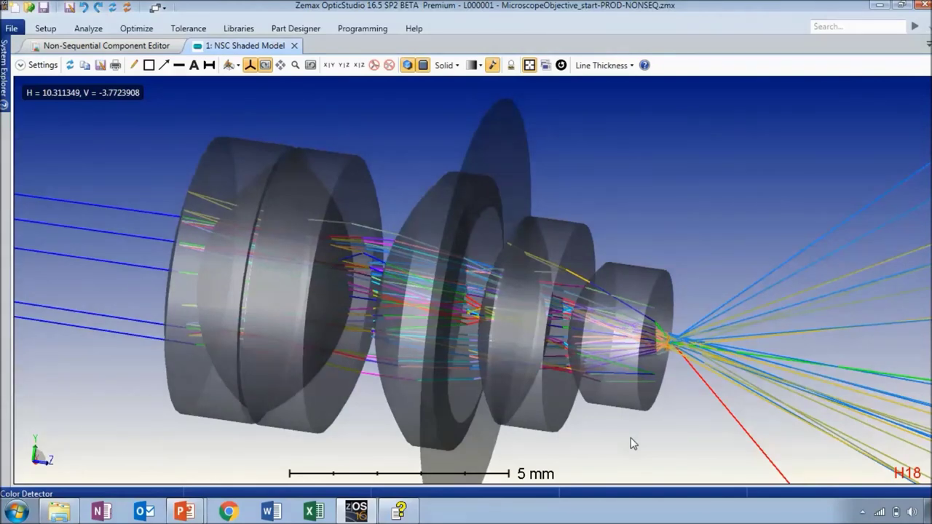
# - Run the Critical Ray Tracer on MicroscopeObjective_start-PROD.CRS for all rays and review the pass/fail list
pyautogui.click(102, 31)
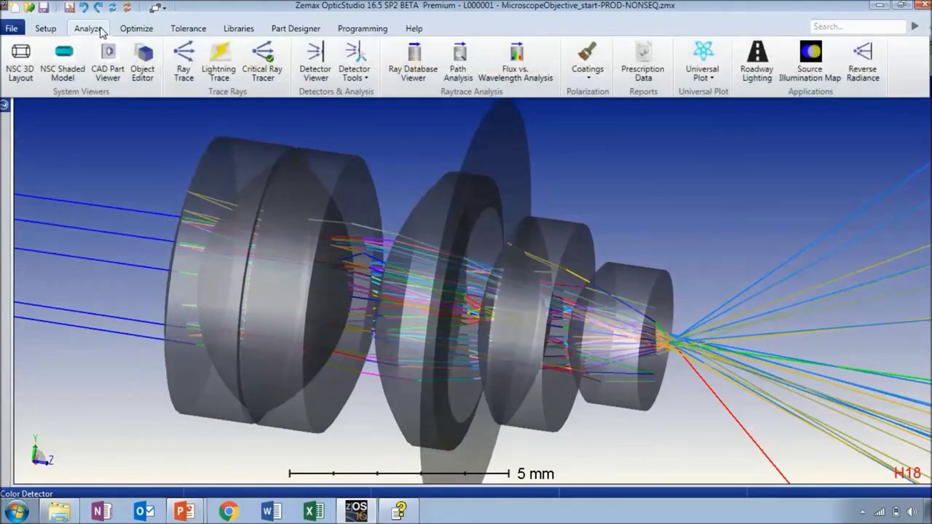
pyautogui.click(273, 75)
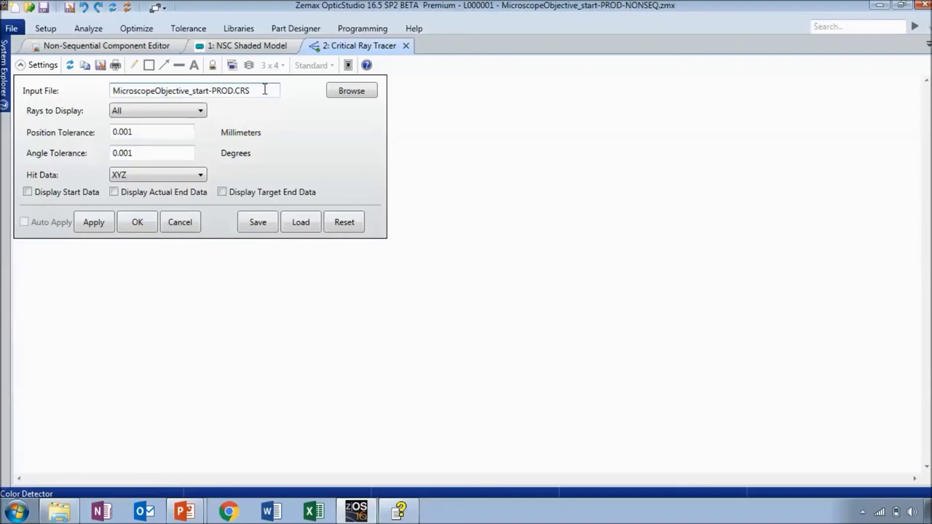
pyautogui.click(137, 222)
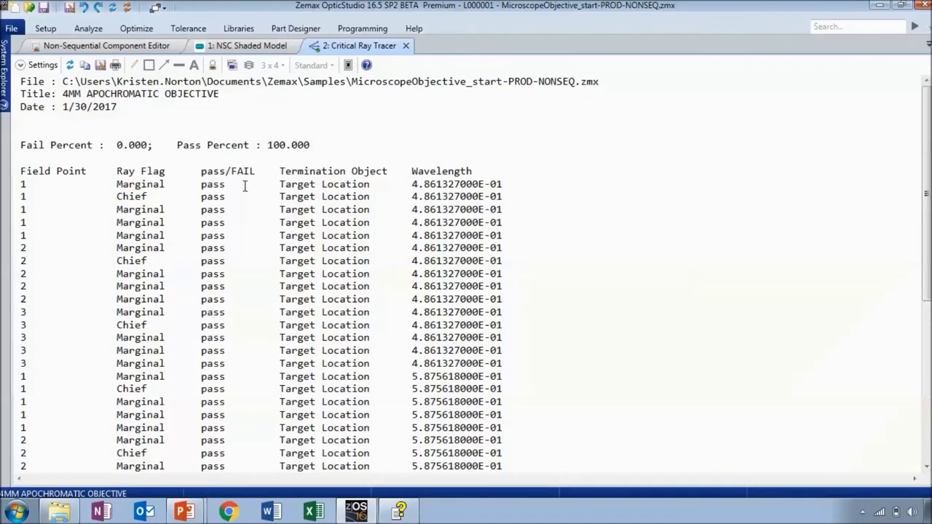
pyautogui.scroll(-8, 222, 183)
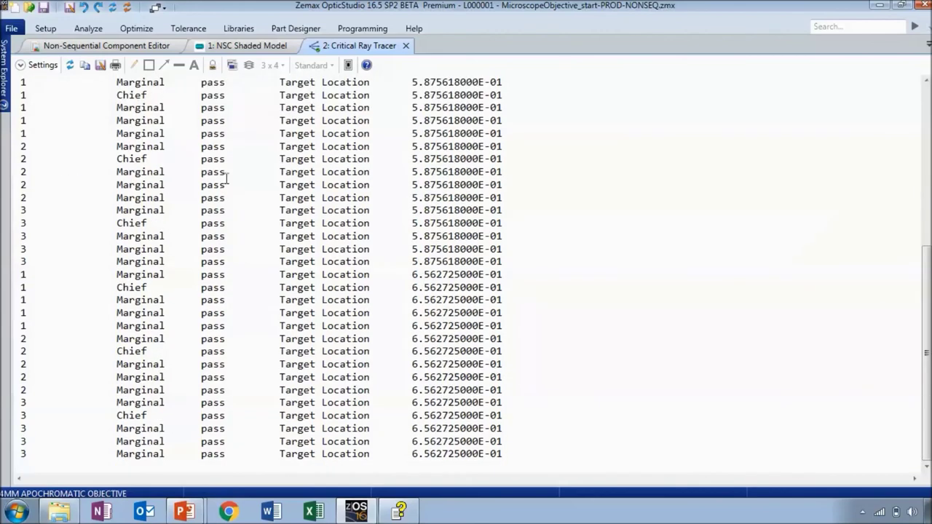
pyautogui.scroll(8, 218, 183)
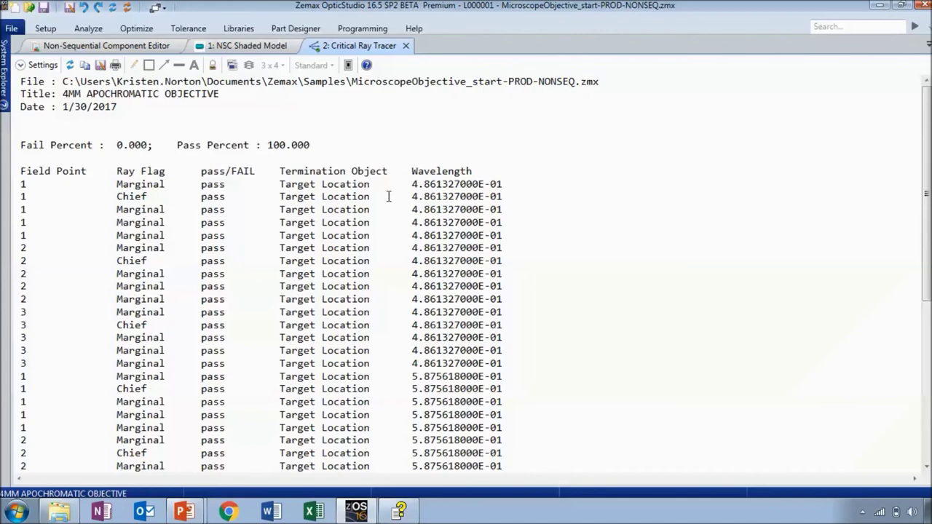
# - Return to the shaded model of the objective and switch to the presentation's Summary slide
pyautogui.click(266, 45)
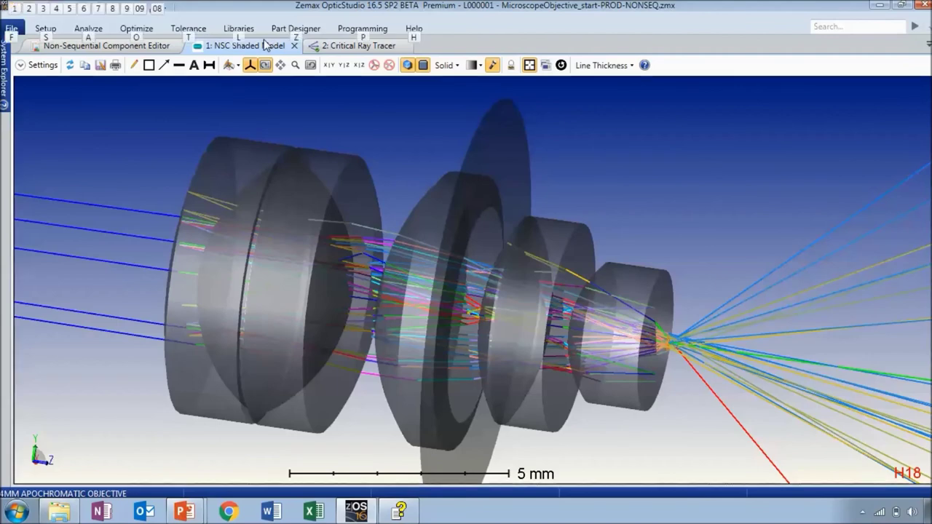
pyautogui.hotkey('alt', 'Tab')
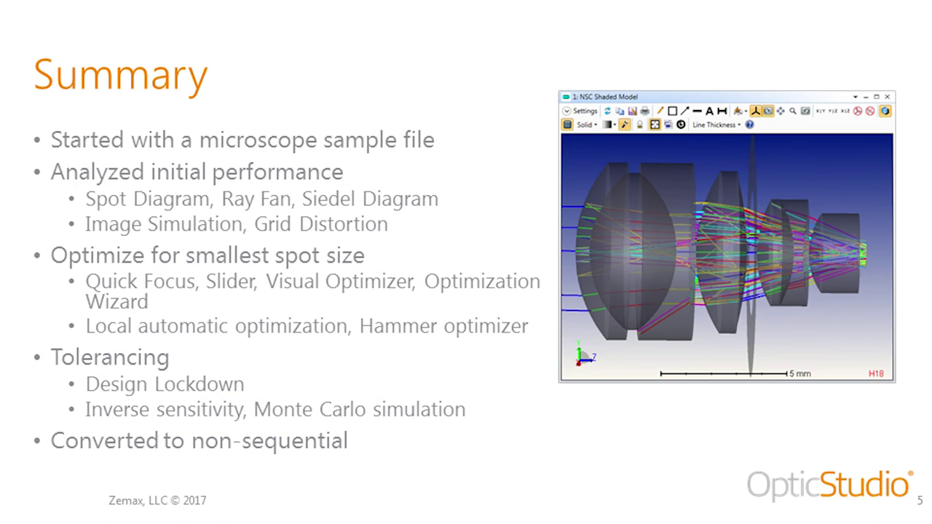